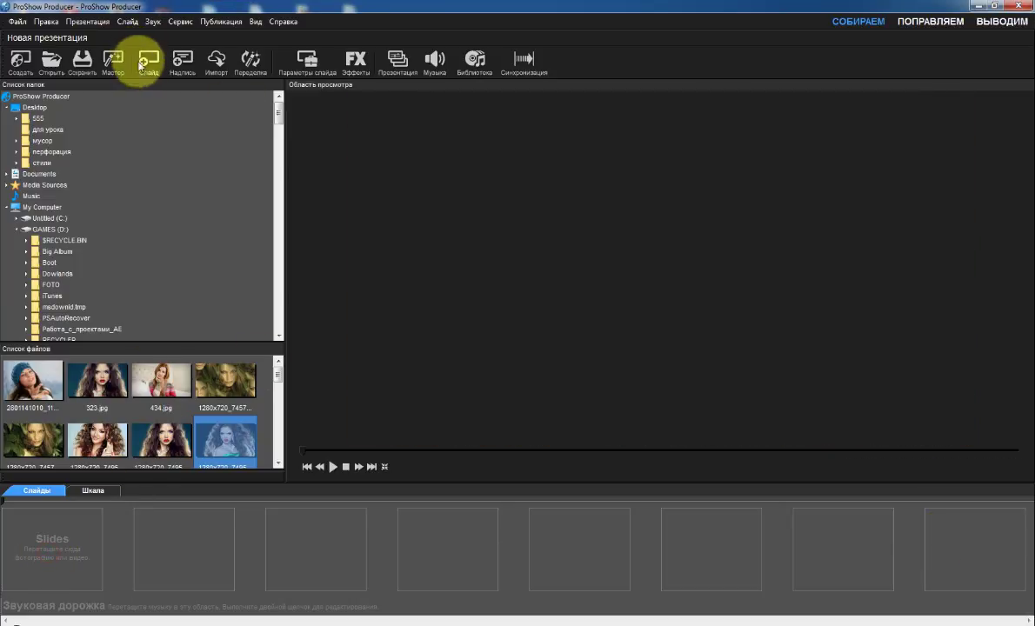
Add a blank slide lasting 9 seconds and set its transition time to 0.
click(148, 61)
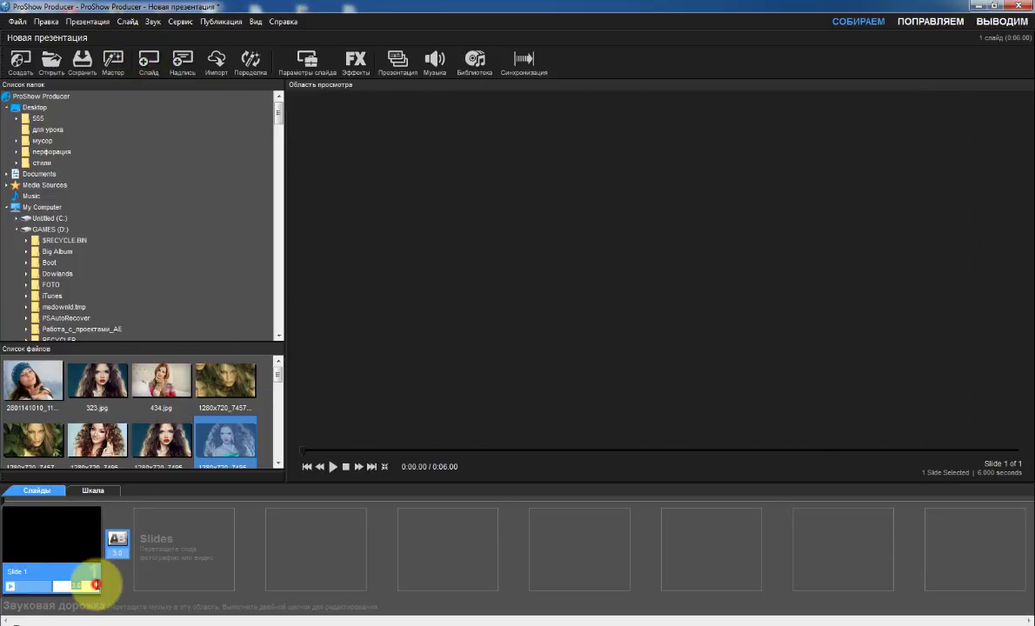
click(113, 587)
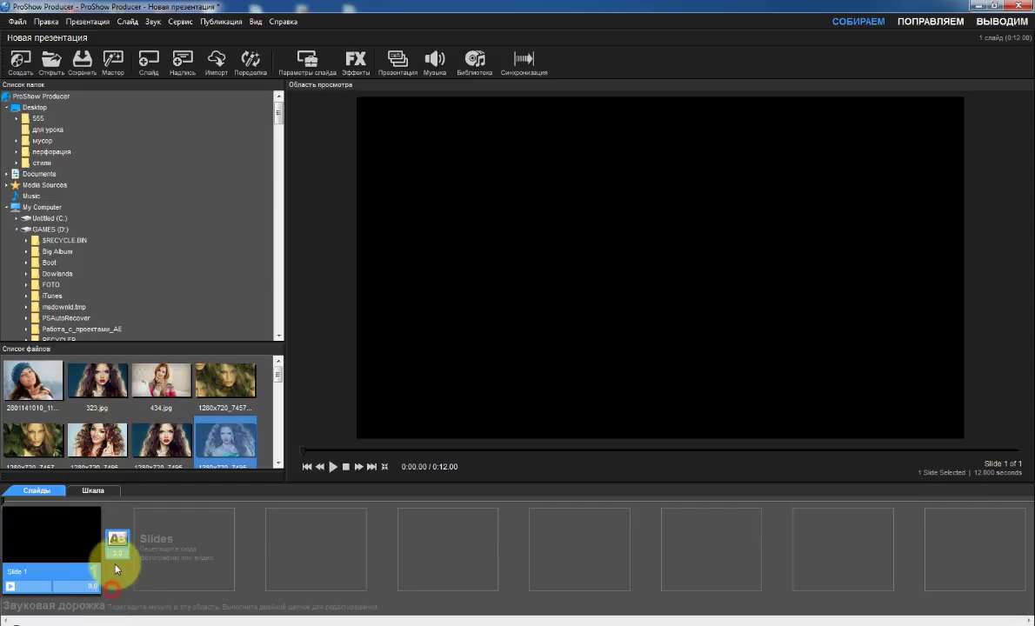
click(118, 552)
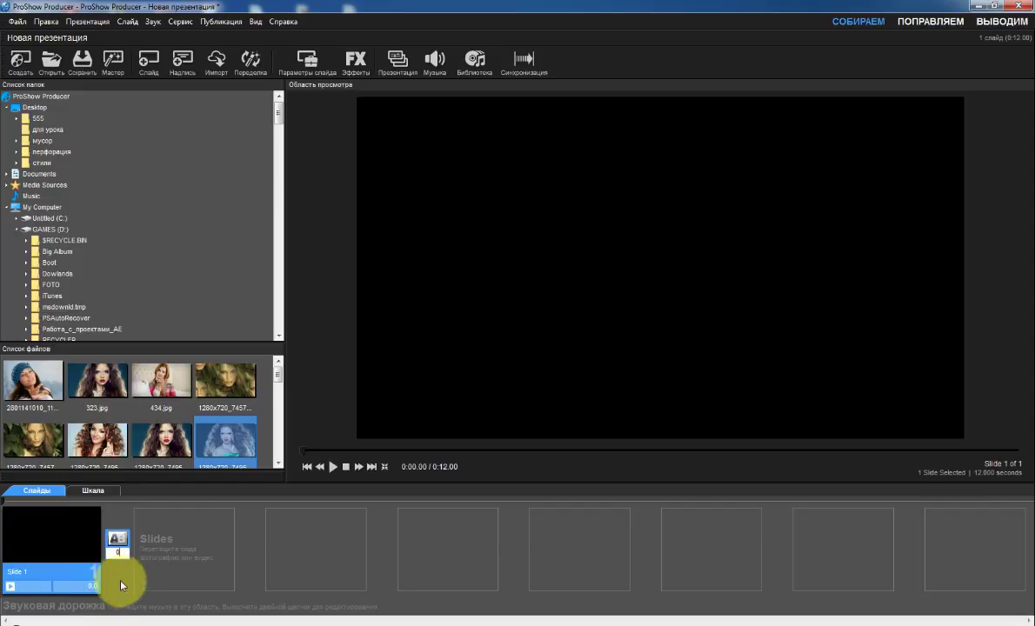
Add the image skala-les-vodopad-priroda as a layer on Slide 1.
double_click(50, 545)
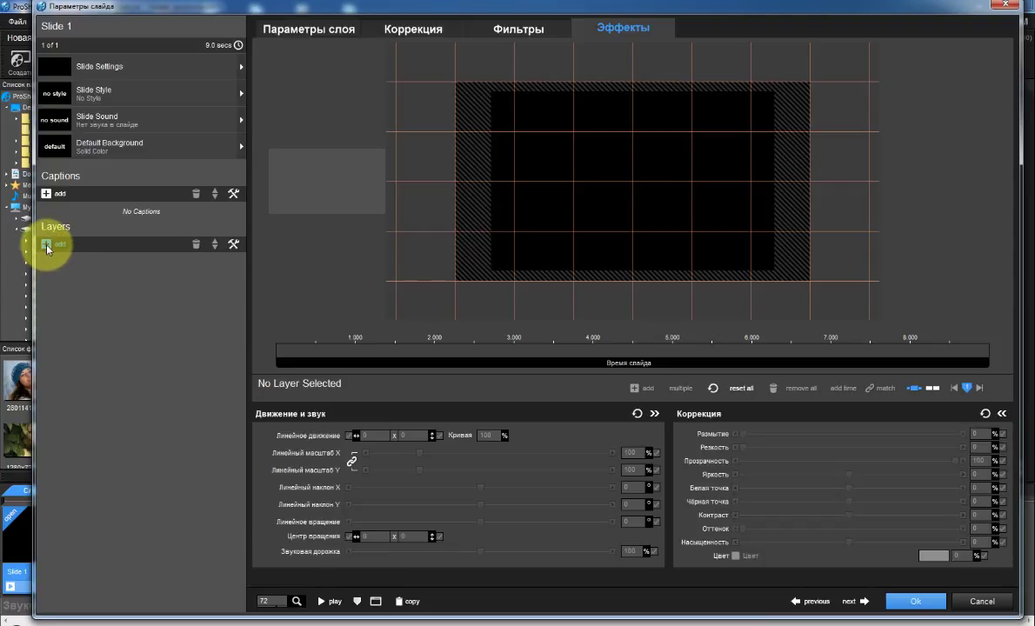
click(48, 247)
click(101, 258)
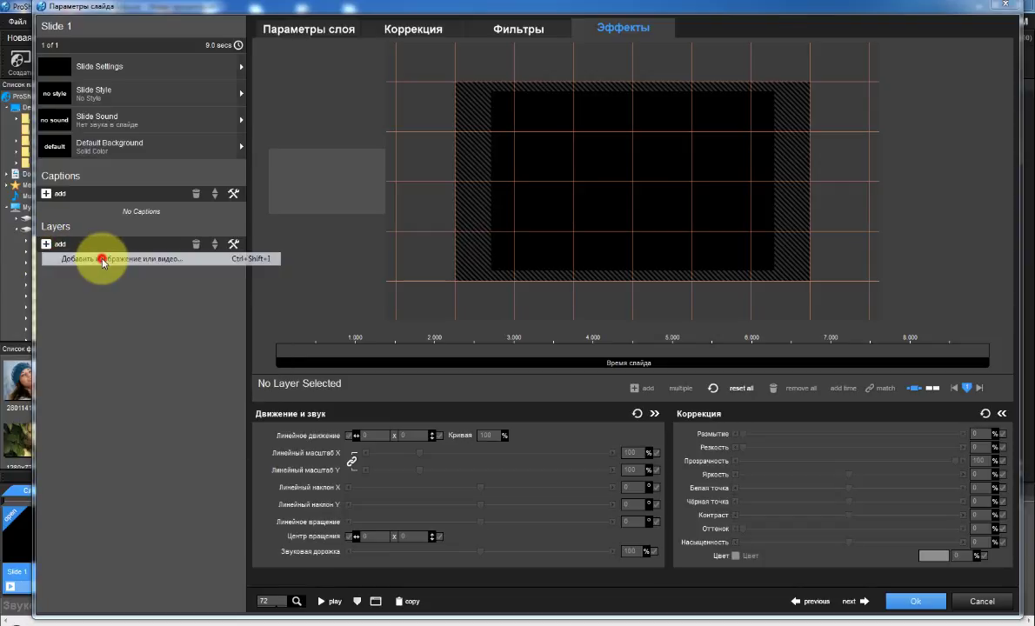
click(324, 130)
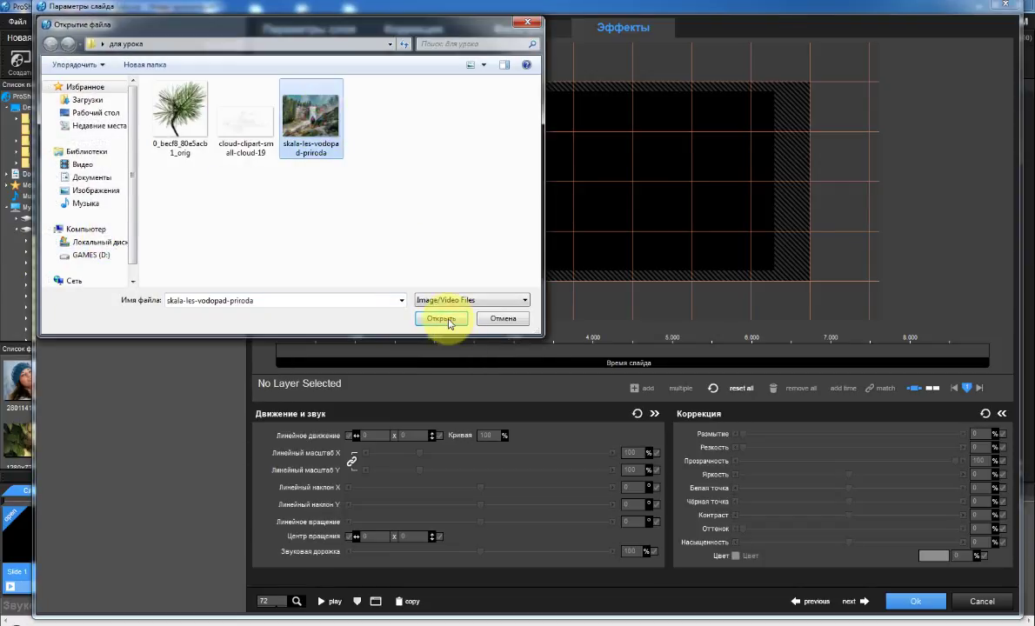
click(441, 318)
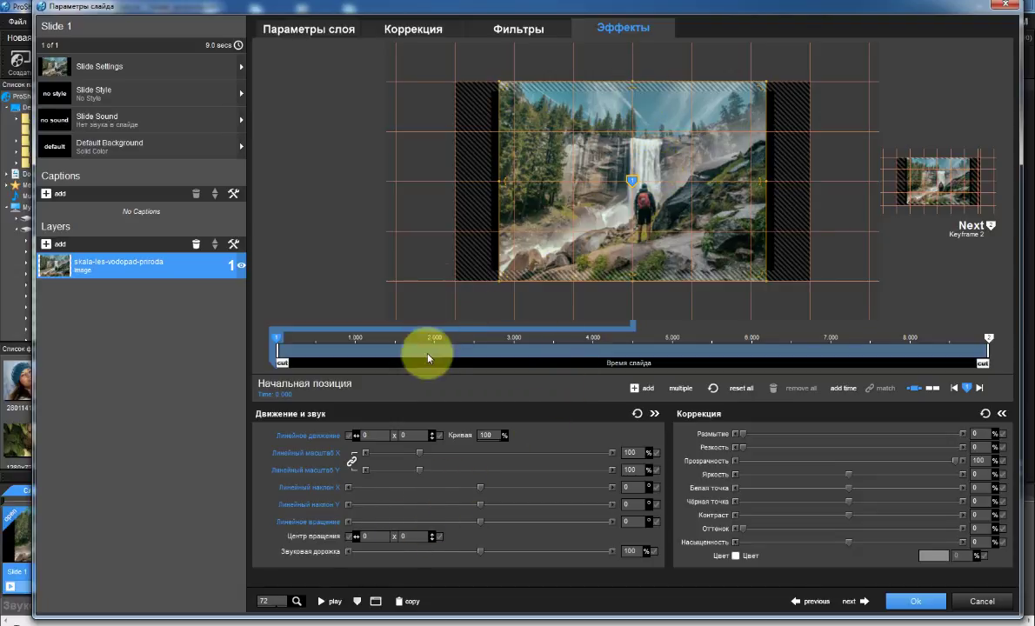
Set the waterfall layer's scaling to fill the frame (Заполнить кадр).
drag(271, 601, 337, 602)
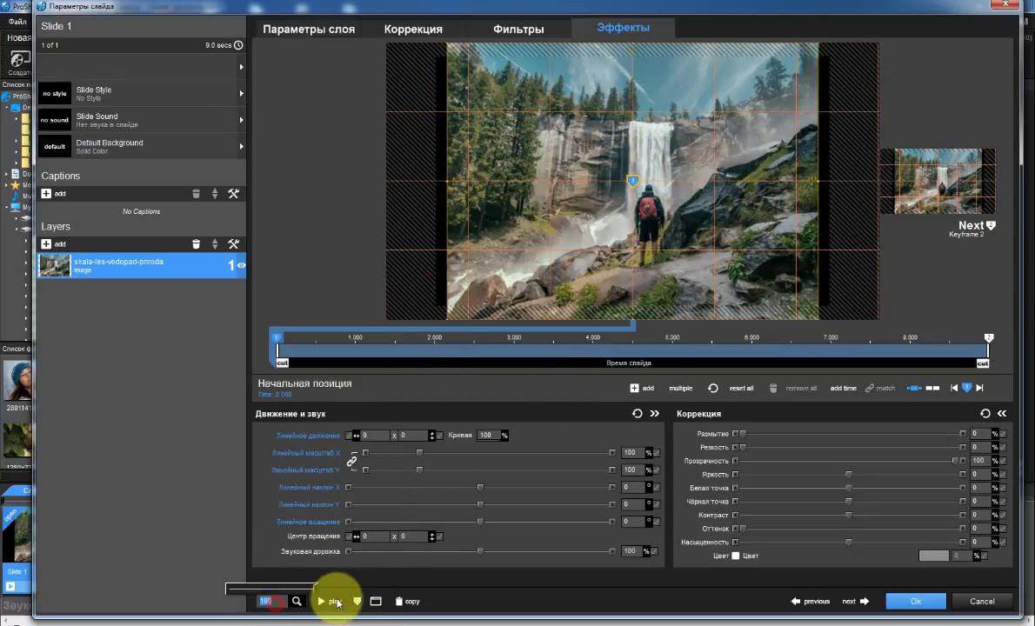
click(327, 35)
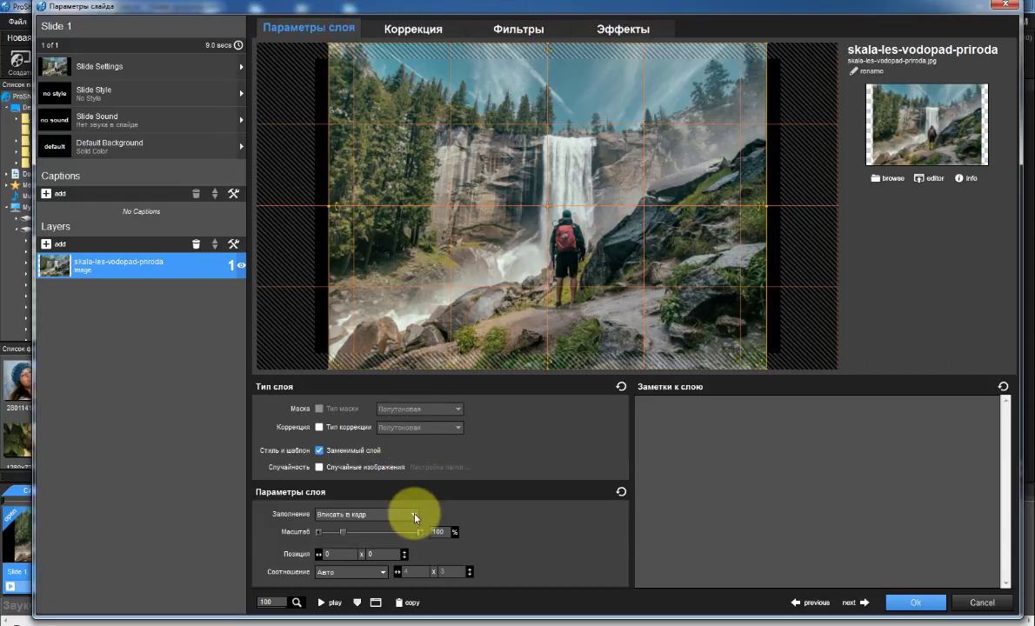
click(415, 514)
click(383, 528)
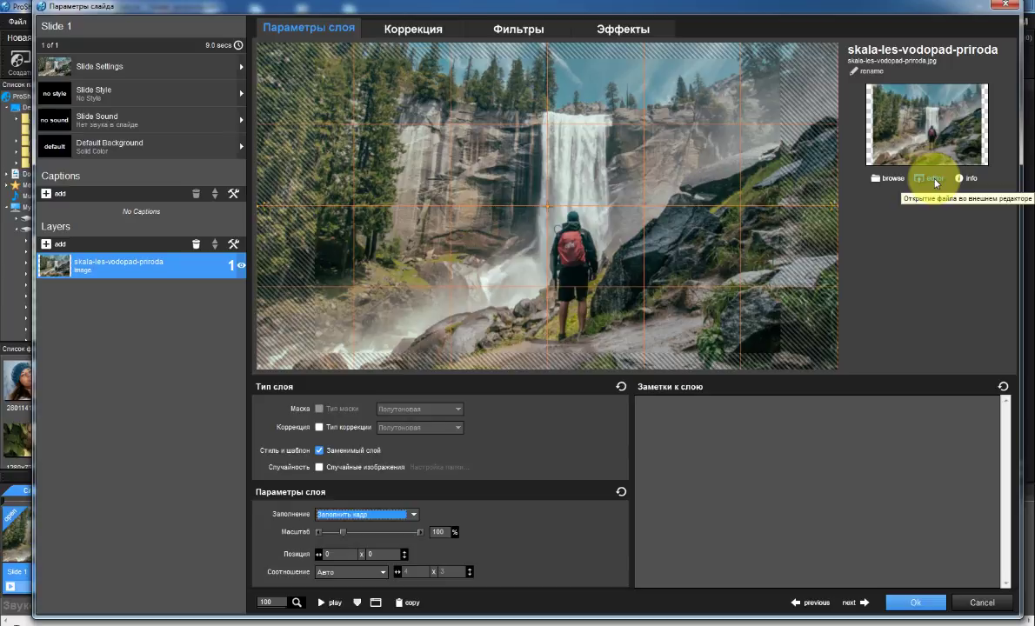
Open the layer's image in Photoshop as the external editor and unlock its background layer (Фон).
click(935, 179)
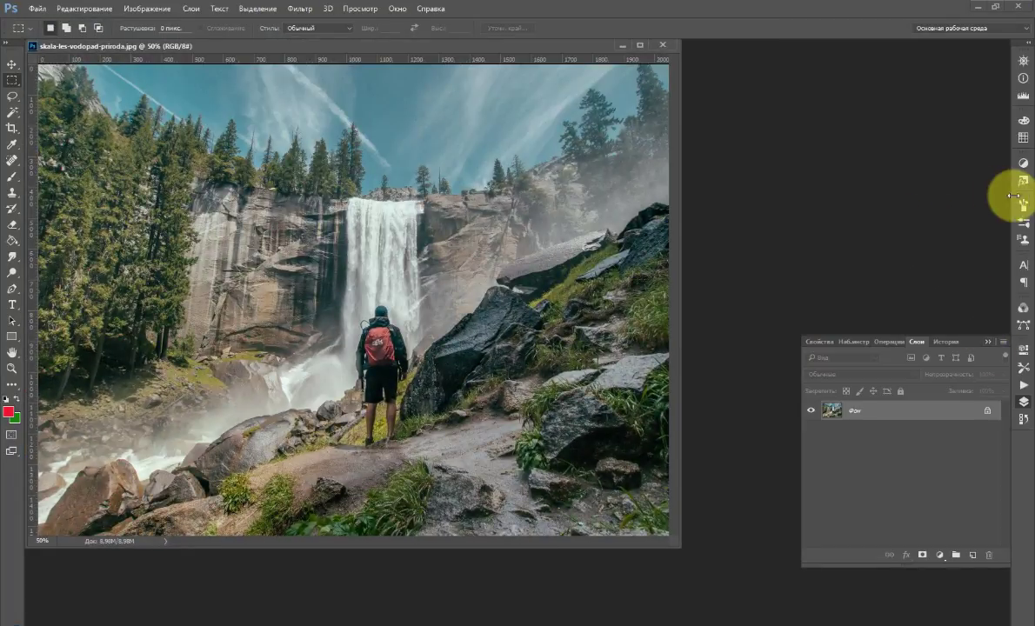
click(986, 414)
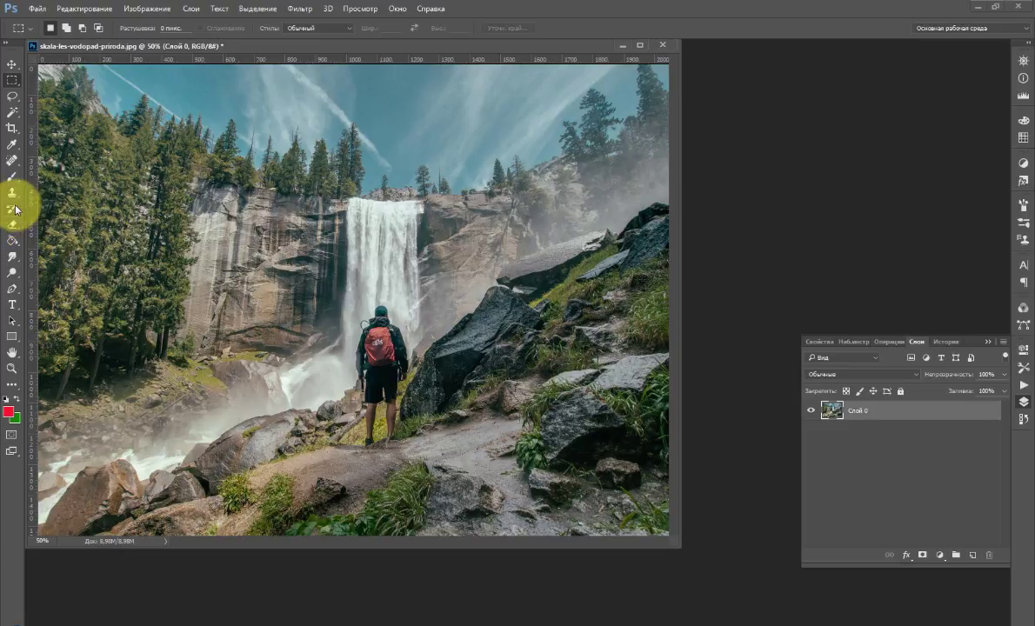
Sketch the photo's depth planes with an 18 px red brush, outlining the foreground, the hiker's rocks and the skyline, and marking the cliffs and sky.
click(10, 178)
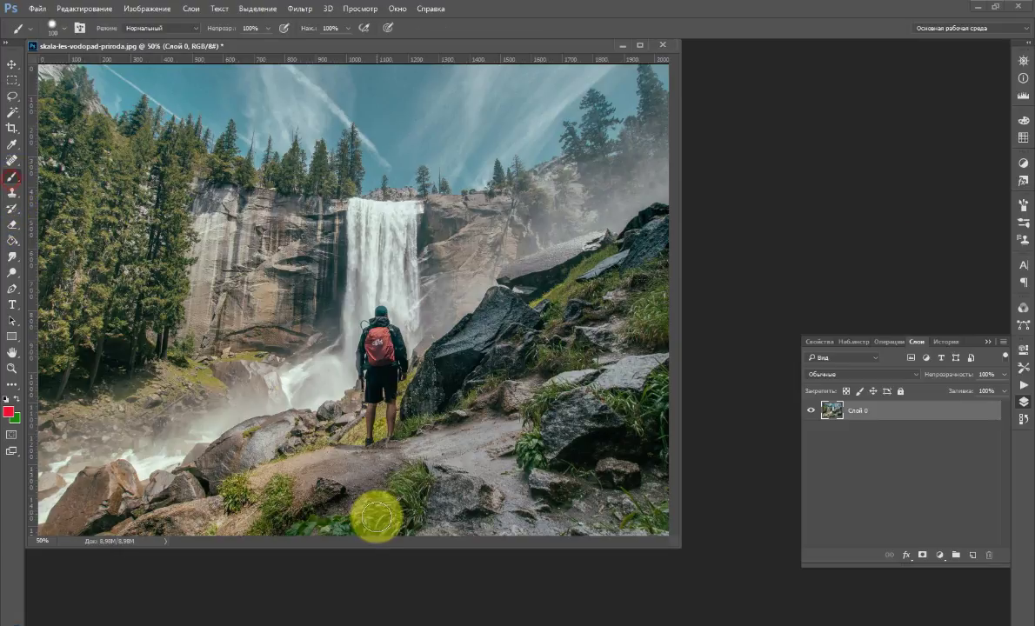
right_click(337, 444)
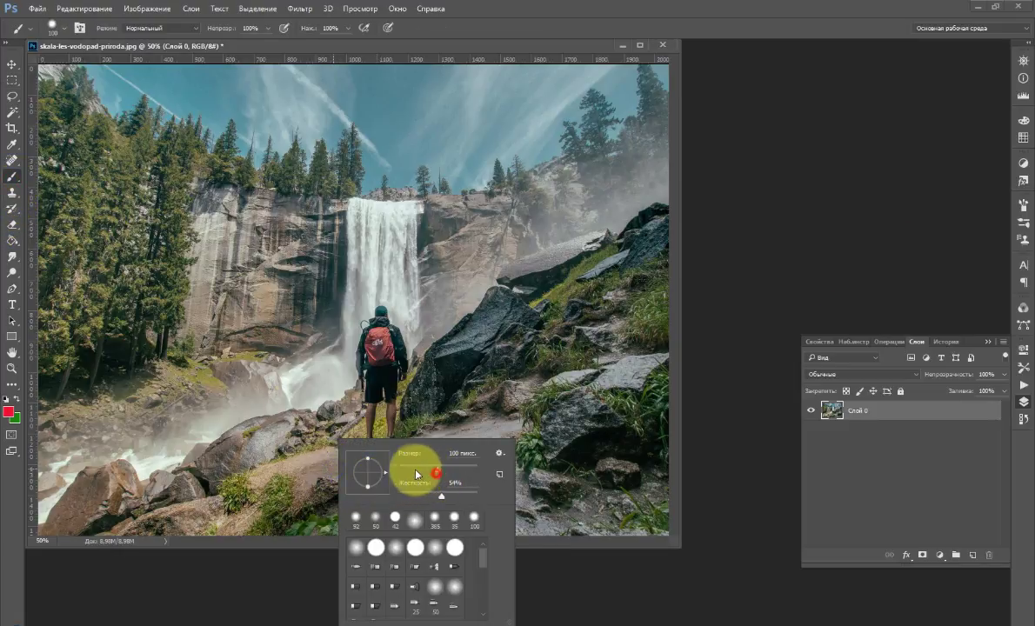
drag(435, 469, 406, 472)
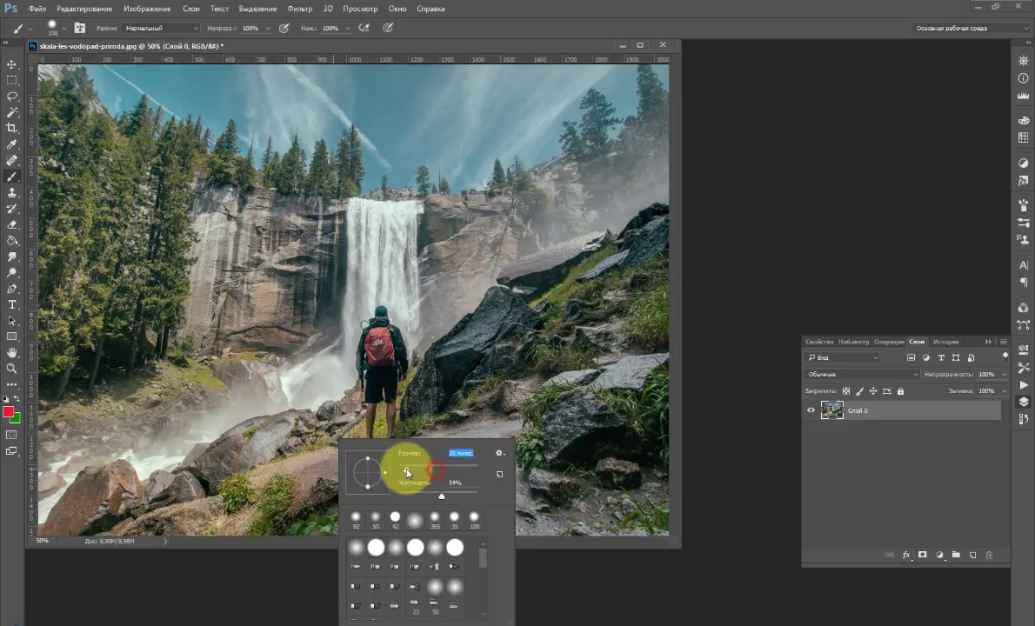
click(726, 375)
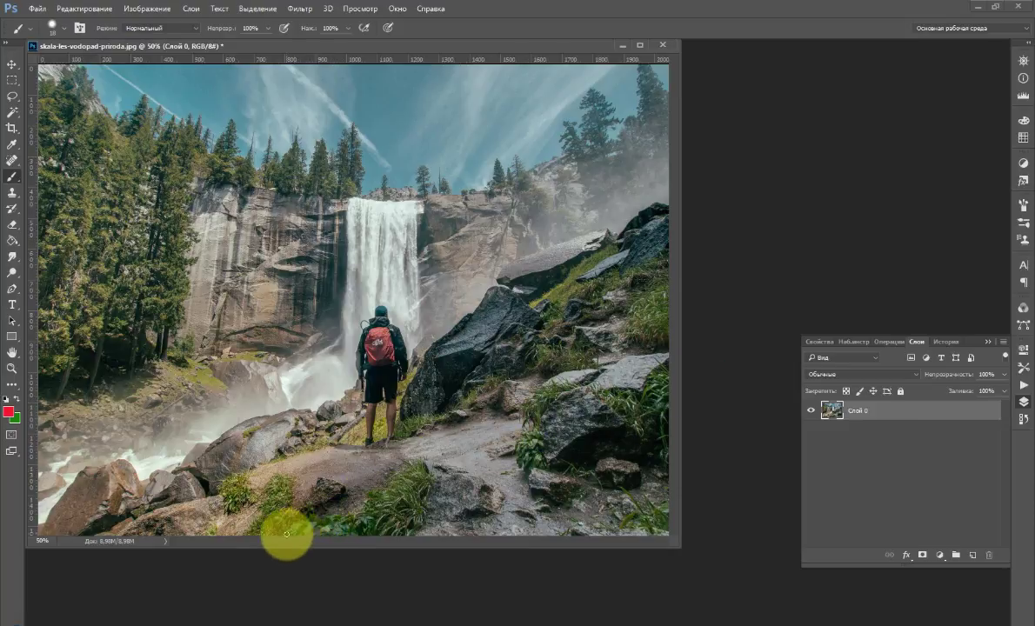
mouse_move(151, 529)
mouse_down()
mouse_move(241, 495)
mouse_move(305, 486)
mouse_move(344, 496)
mouse_move(376, 475)
mouse_move(438, 469)
mouse_move(481, 487)
mouse_move(526, 486)
mouse_move(524, 449)
mouse_move(561, 383)
mouse_move(634, 341)
mouse_move(697, 358)
mouse_up()
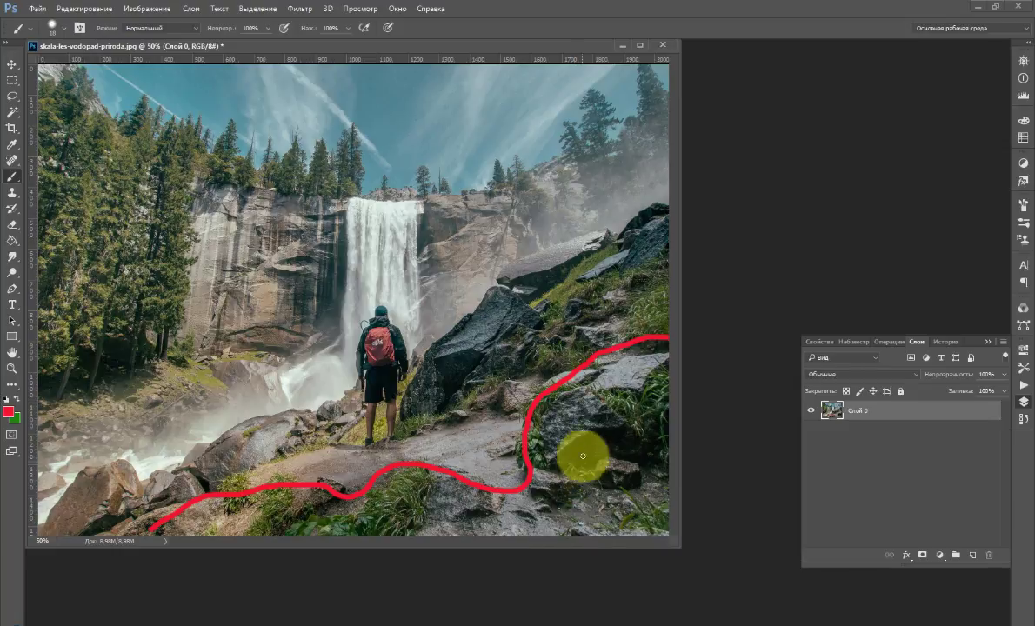
mouse_move(69, 527)
mouse_down()
mouse_move(103, 471)
mouse_move(188, 457)
mouse_move(328, 384)
mouse_move(379, 302)
mouse_move(410, 318)
mouse_move(418, 342)
mouse_move(435, 344)
mouse_move(540, 255)
mouse_move(621, 210)
mouse_move(708, 261)
mouse_up()
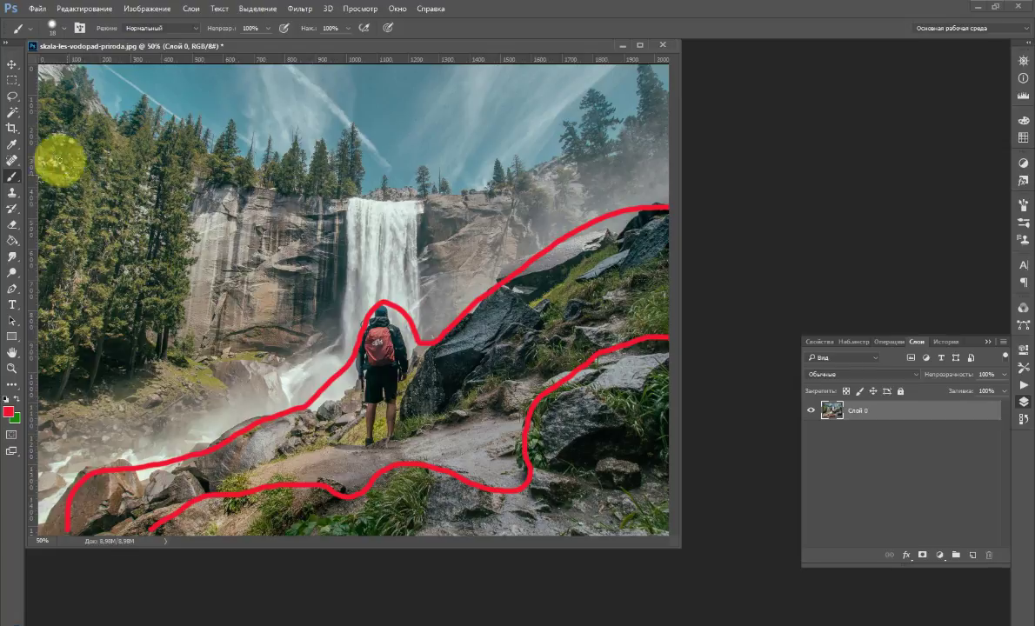
mouse_move(46, 81)
mouse_down()
mouse_move(125, 120)
mouse_move(145, 102)
mouse_move(159, 129)
mouse_move(206, 134)
mouse_move(245, 161)
mouse_move(275, 146)
mouse_move(346, 144)
mouse_move(405, 191)
mouse_move(489, 168)
mouse_move(613, 80)
mouse_move(693, 93)
mouse_up()
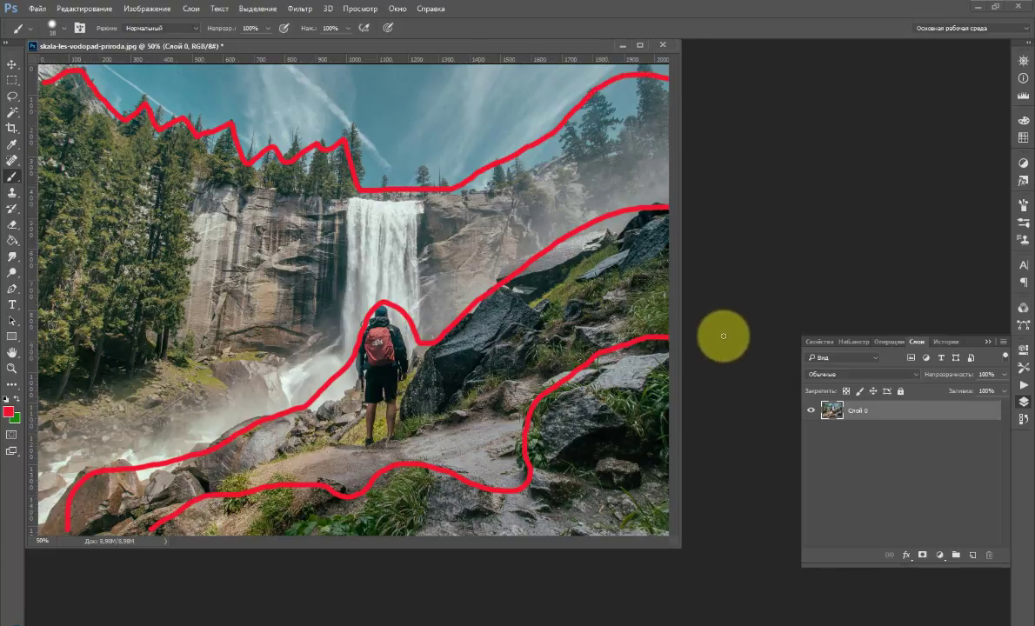
mouse_move(63, 217)
mouse_down()
mouse_move(81, 233)
mouse_move(605, 158)
mouse_move(420, 272)
mouse_up()
drag(346, 300, 185, 367)
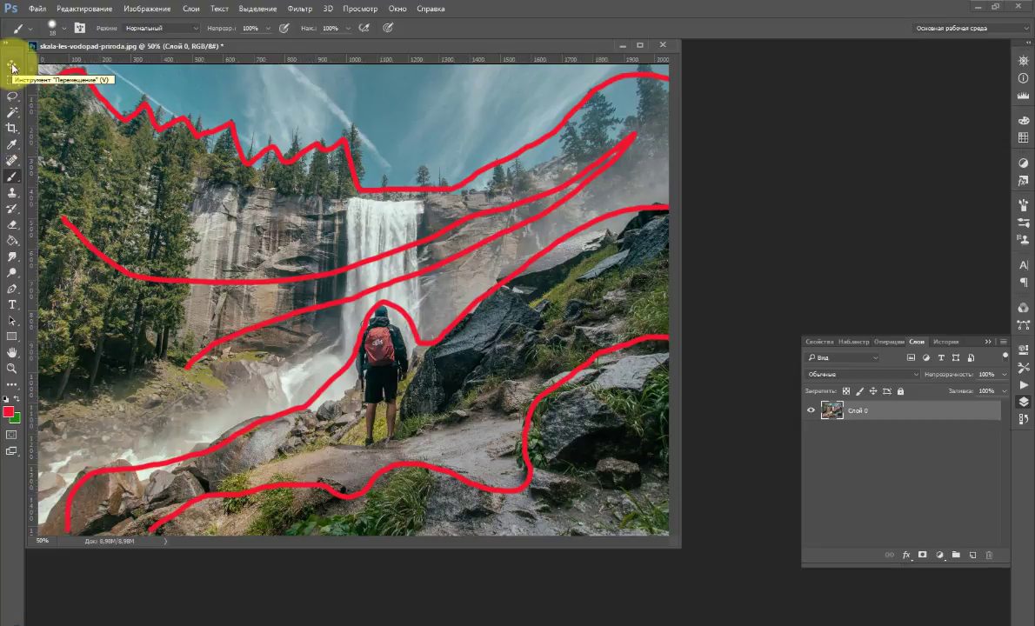
mouse_move(233, 89)
mouse_down()
mouse_move(407, 96)
mouse_move(513, 123)
mouse_up()
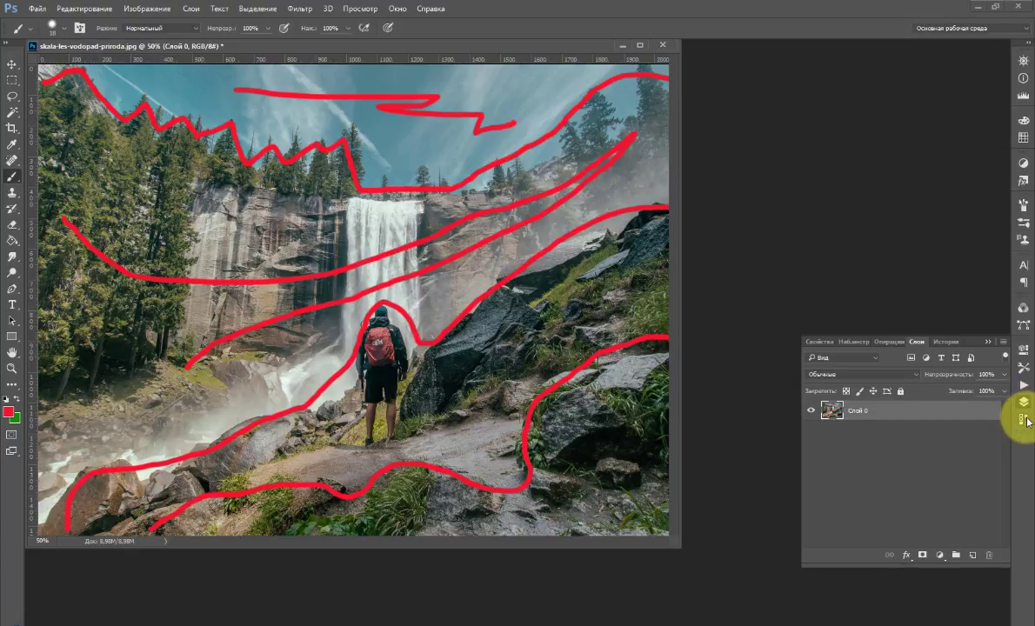
Undo all the red brush strokes by returning the image history to the unlocked-layer state.
click(1027, 421)
click(871, 395)
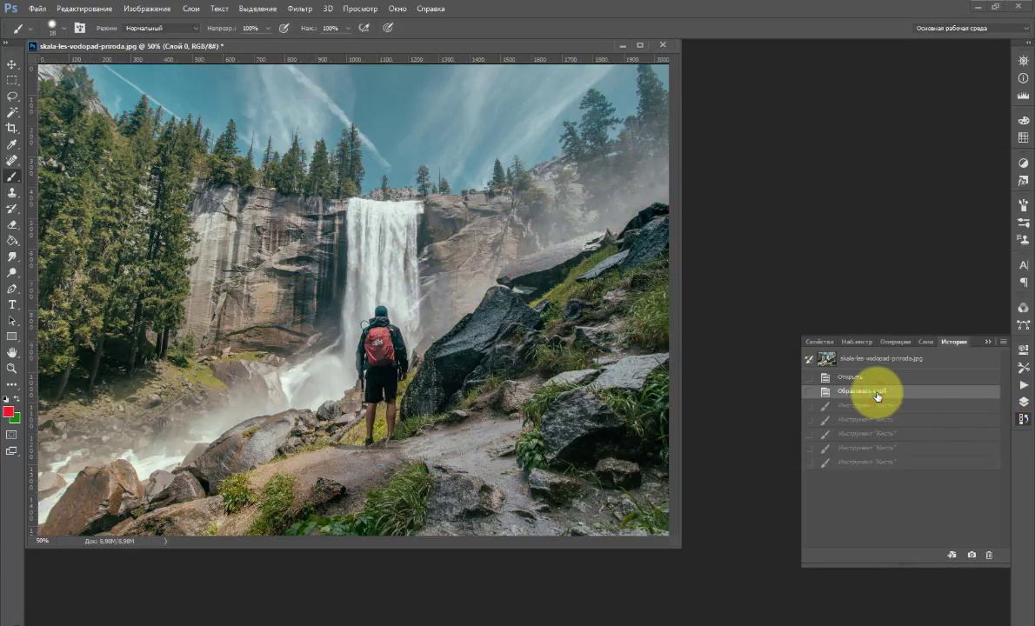
click(925, 342)
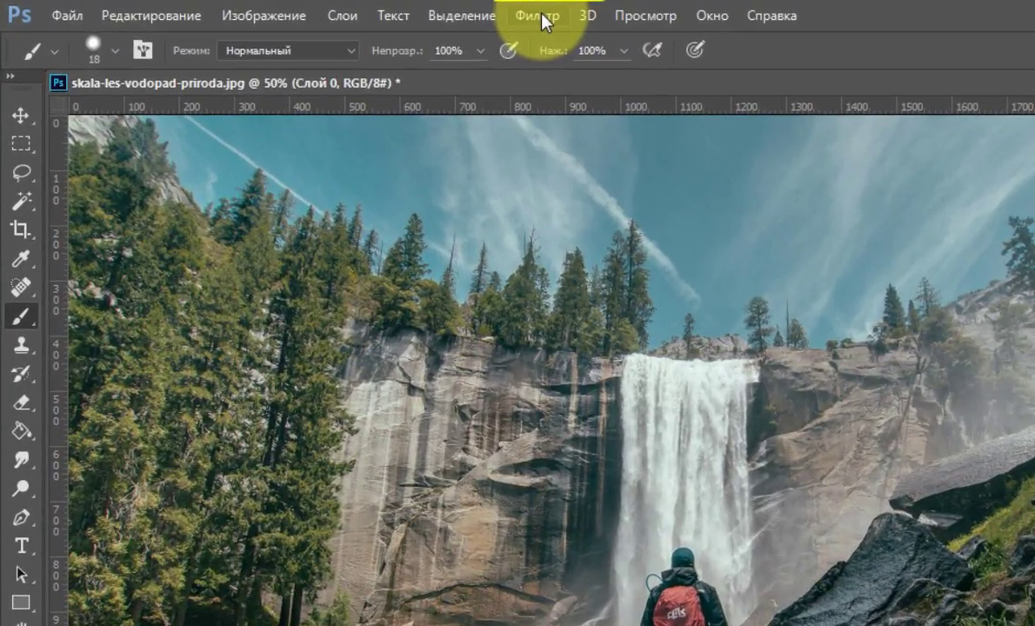
Launch the Topaz ReMask 5 filter and trace the upper edge of the grassy foreground with the compute brush.
click(304, 12)
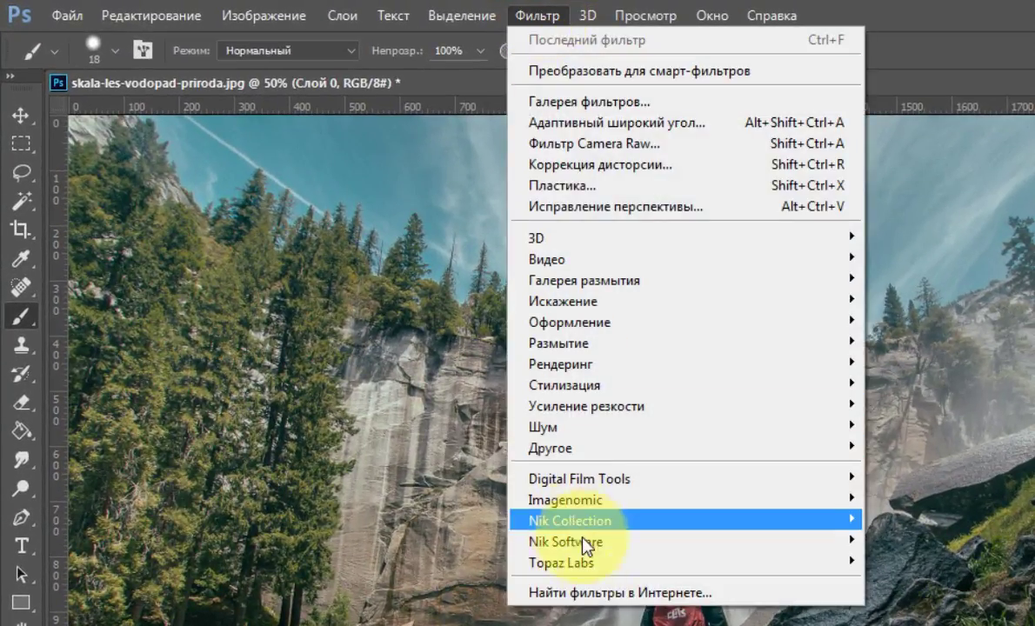
mouse_move(595, 561)
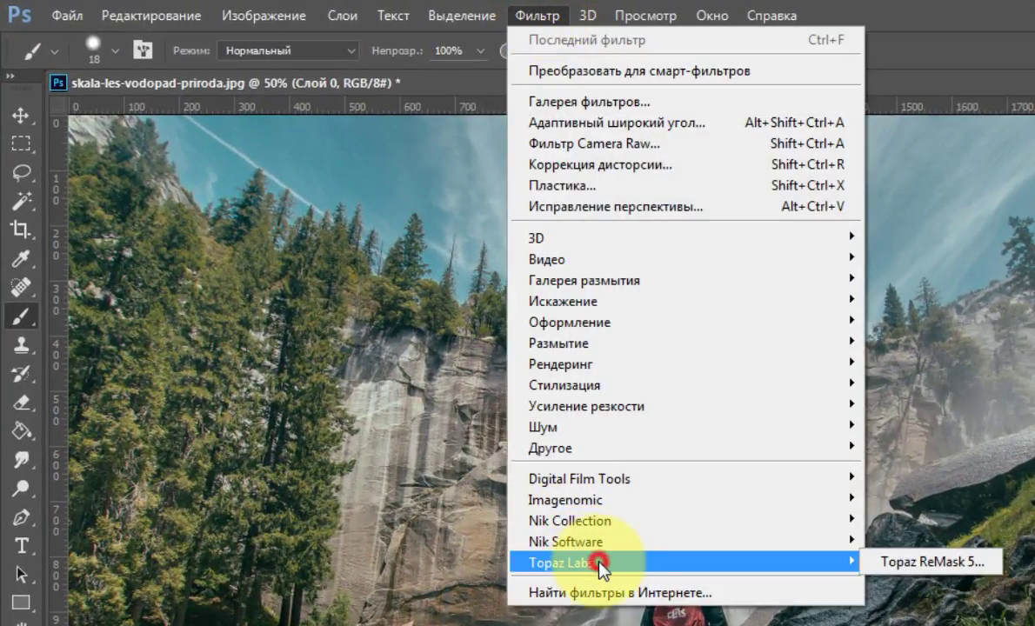
click(896, 563)
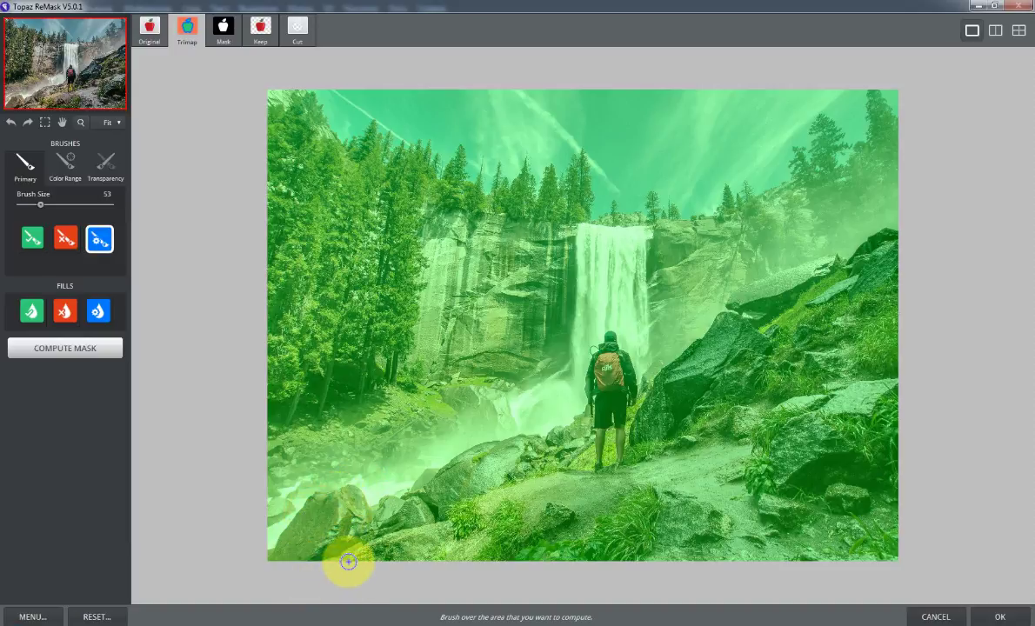
mouse_move(351, 559)
mouse_down()
mouse_move(455, 504)
mouse_move(578, 515)
mouse_move(609, 492)
mouse_move(665, 487)
mouse_move(762, 513)
mouse_move(745, 489)
mouse_move(762, 443)
mouse_move(755, 423)
mouse_move(860, 416)
mouse_move(879, 400)
mouse_move(947, 389)
mouse_up()
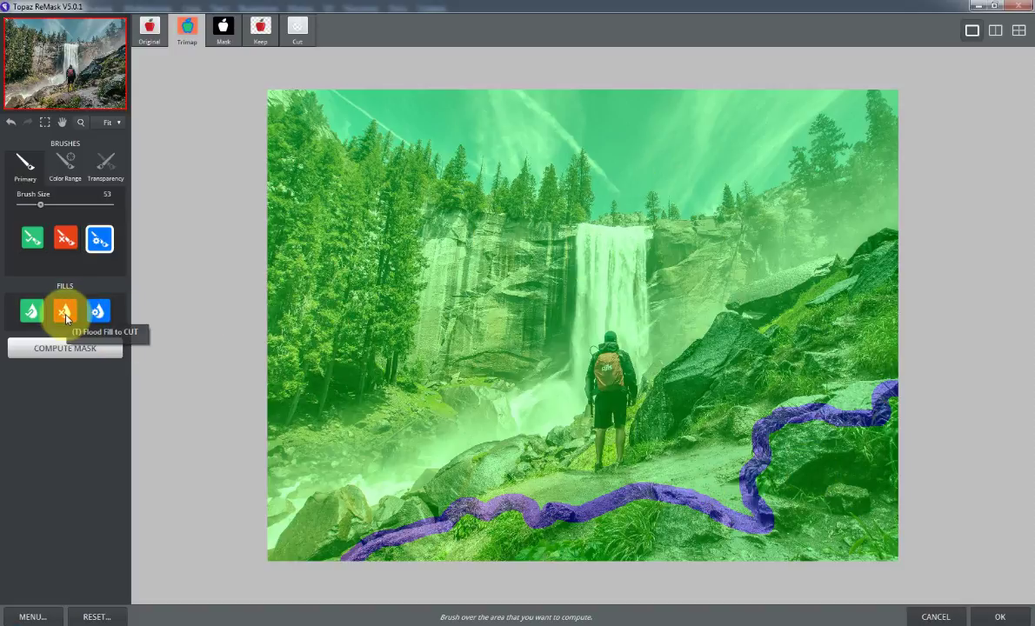
Flood-fill everything above the traced edge as the area to cut and compute the mask.
click(66, 313)
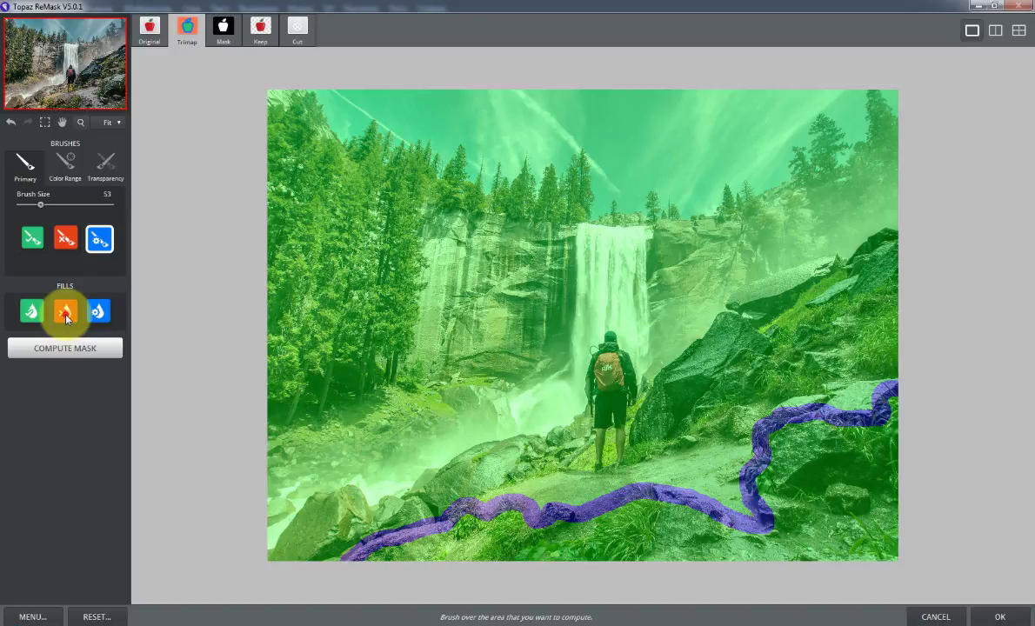
click(357, 284)
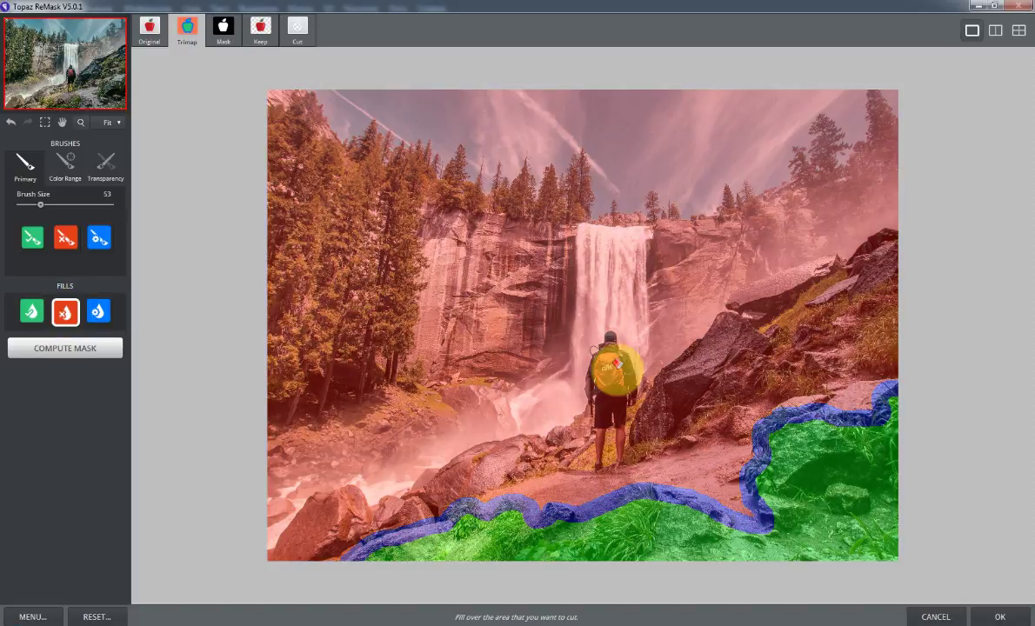
click(84, 351)
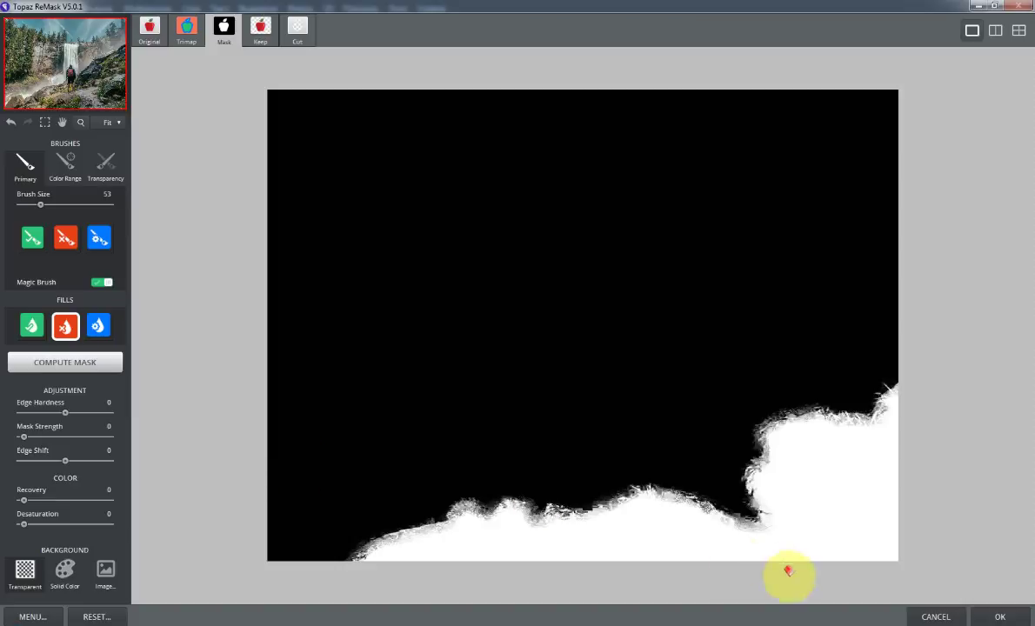
Set the mask's edge hardness to 75 and mask strength to 57, and apply the foreground cutout.
click(263, 30)
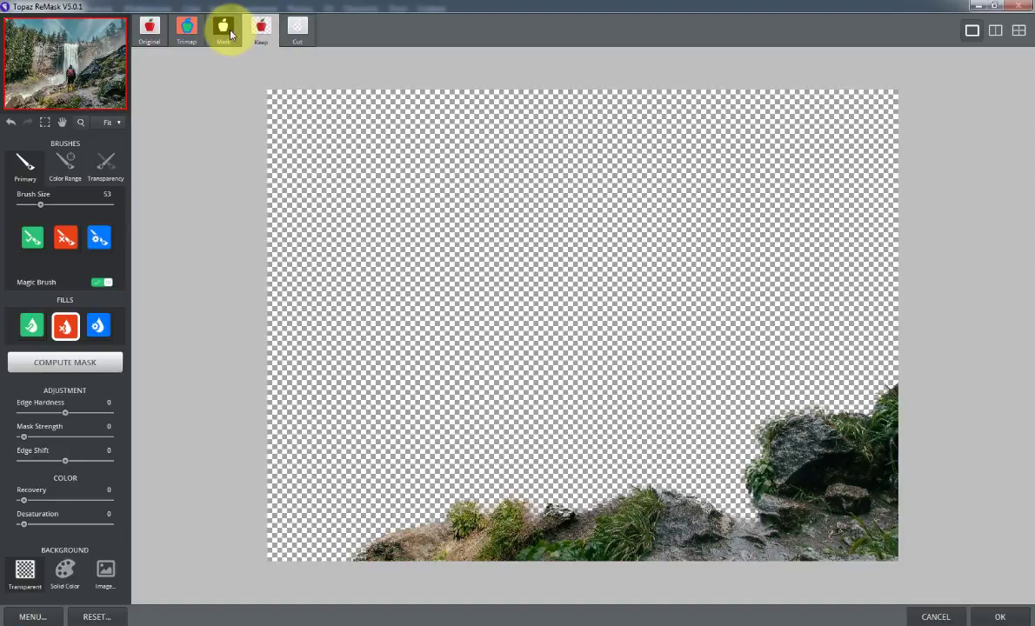
click(225, 33)
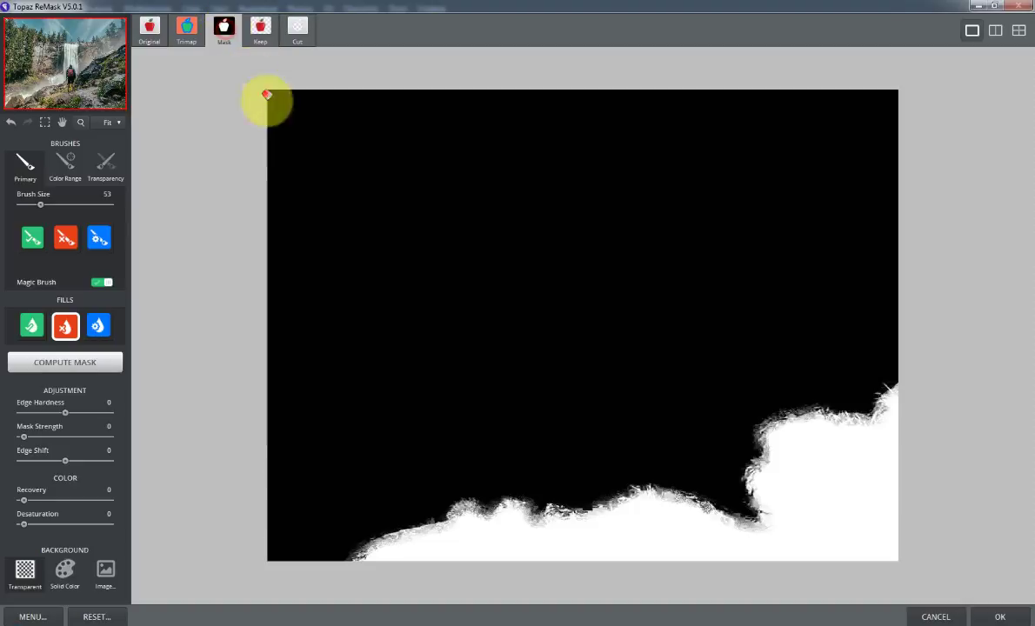
click(66, 415)
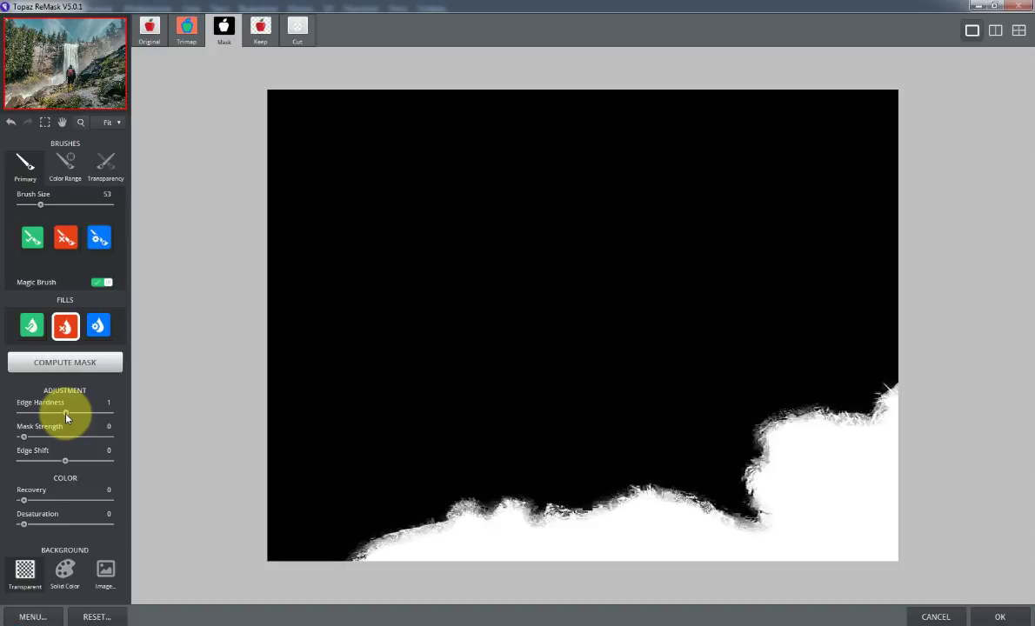
mouse_move(82, 419)
mouse_down()
mouse_move(104, 420)
mouse_move(93, 419)
mouse_up()
drag(25, 437, 71, 450)
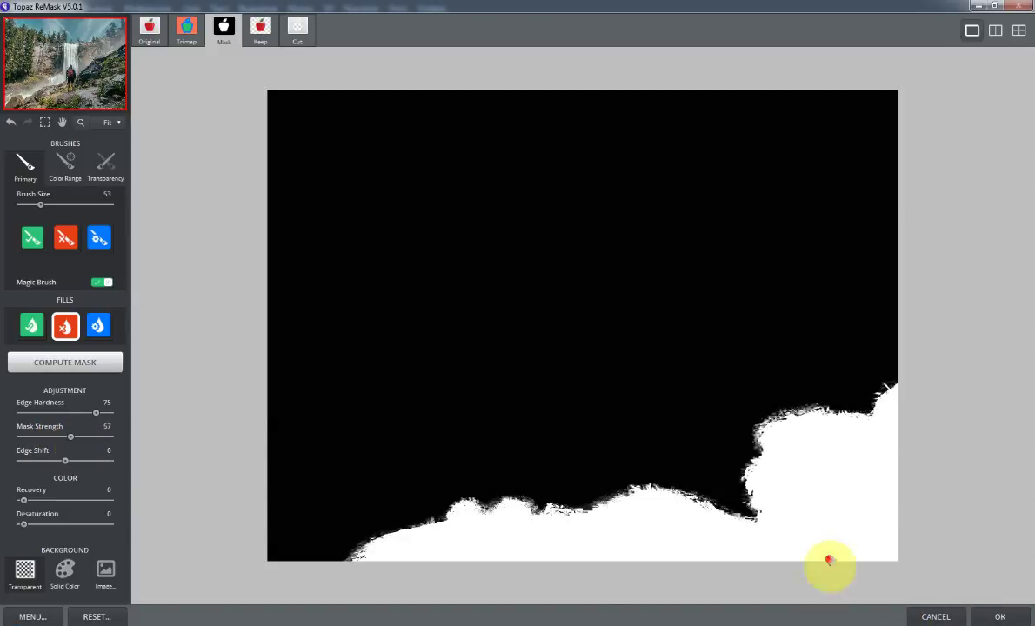
click(1000, 617)
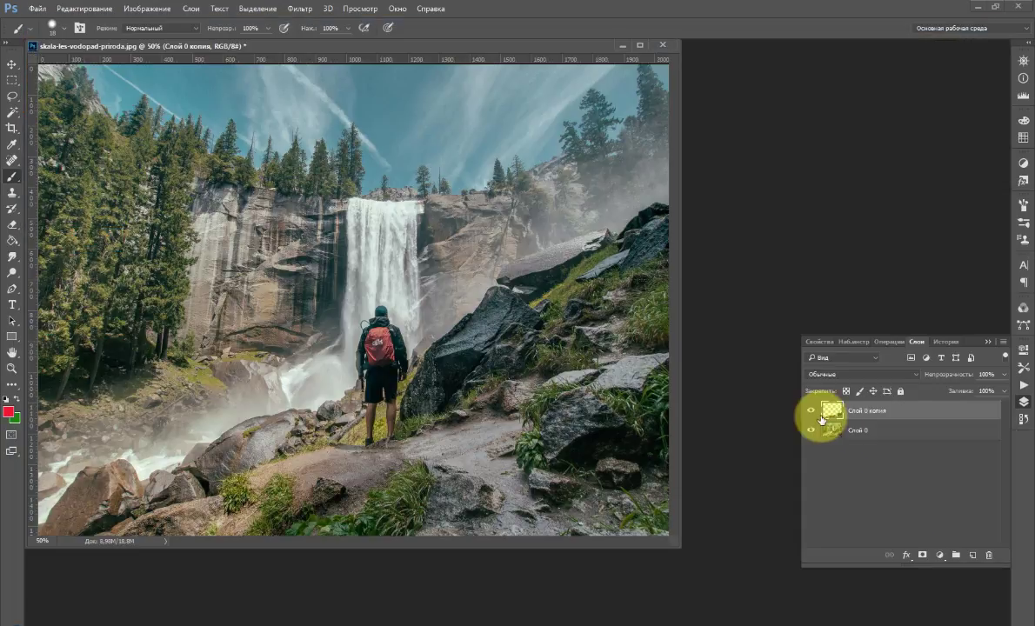
Examine the foreground cutout's edges on "Слой 0 копия" with the original photo layer "Слой 0" hidden and shown.
click(812, 429)
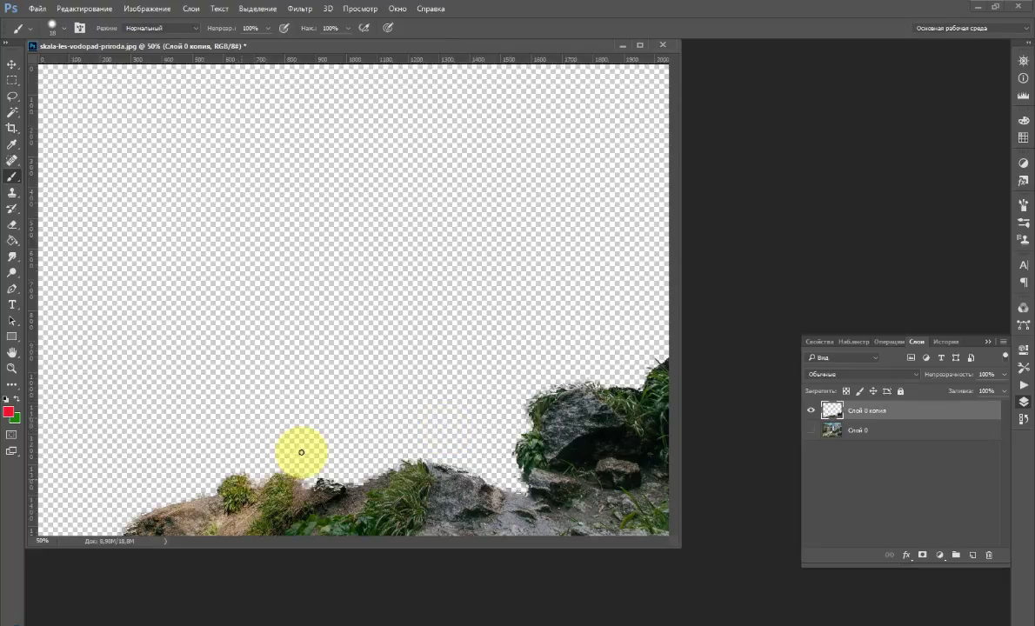
click(811, 432)
click(811, 432)
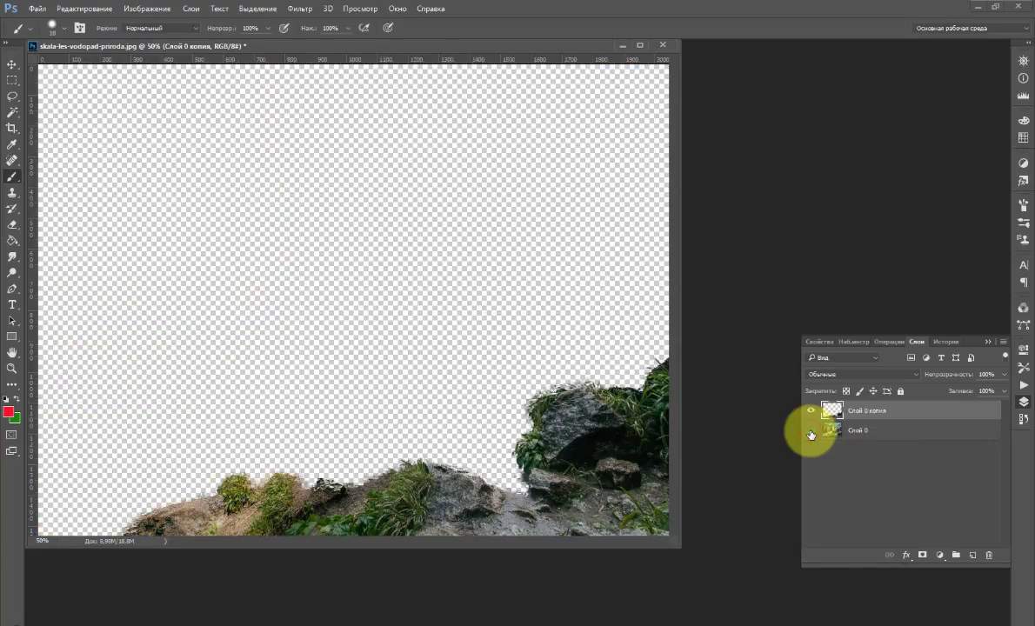
click(811, 433)
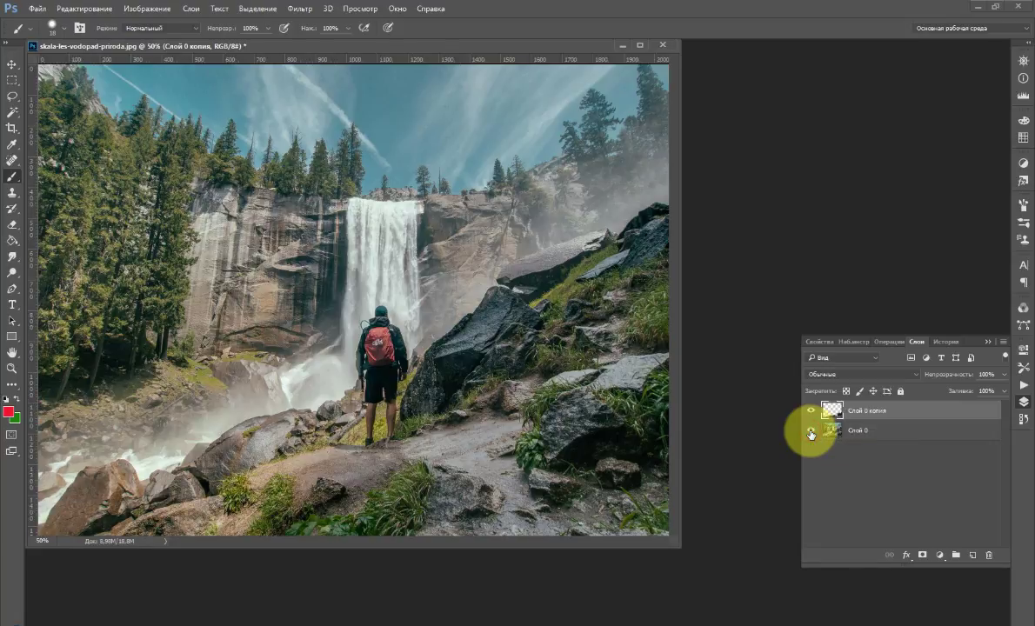
click(811, 433)
click(811, 433)
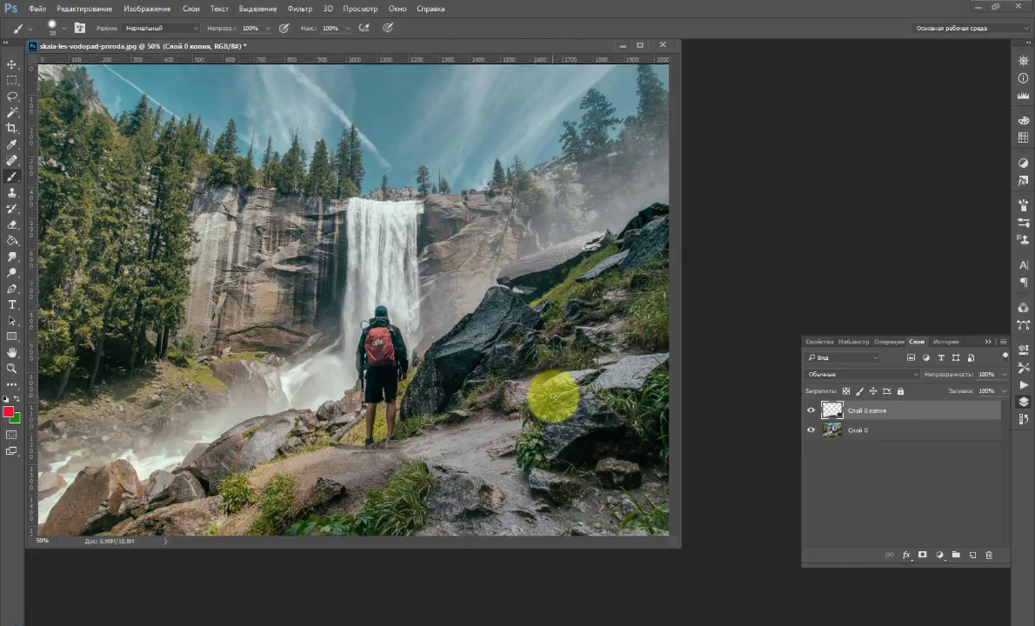
click(811, 432)
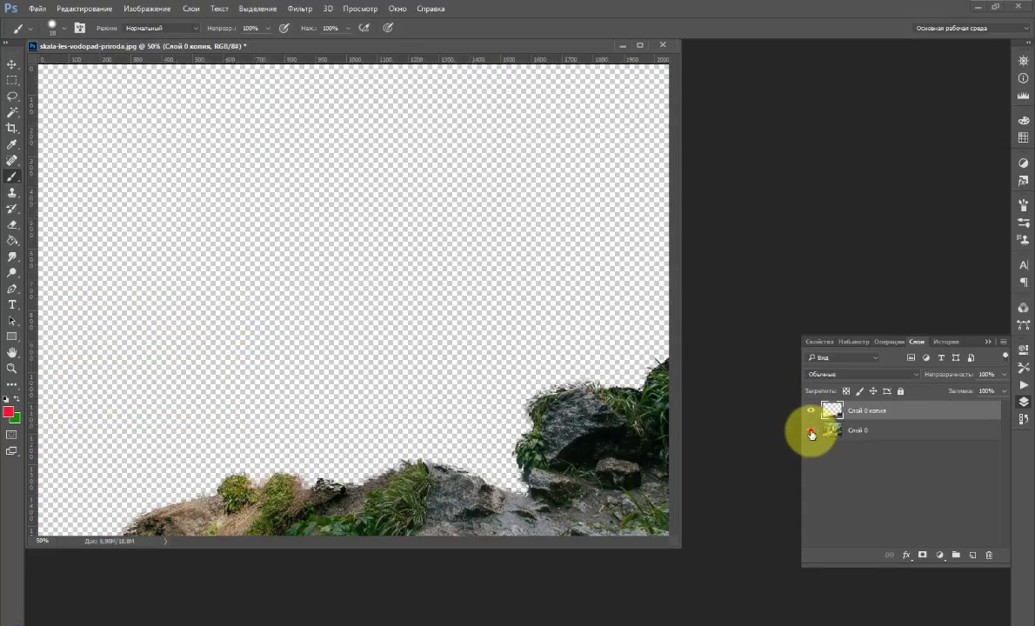
click(811, 433)
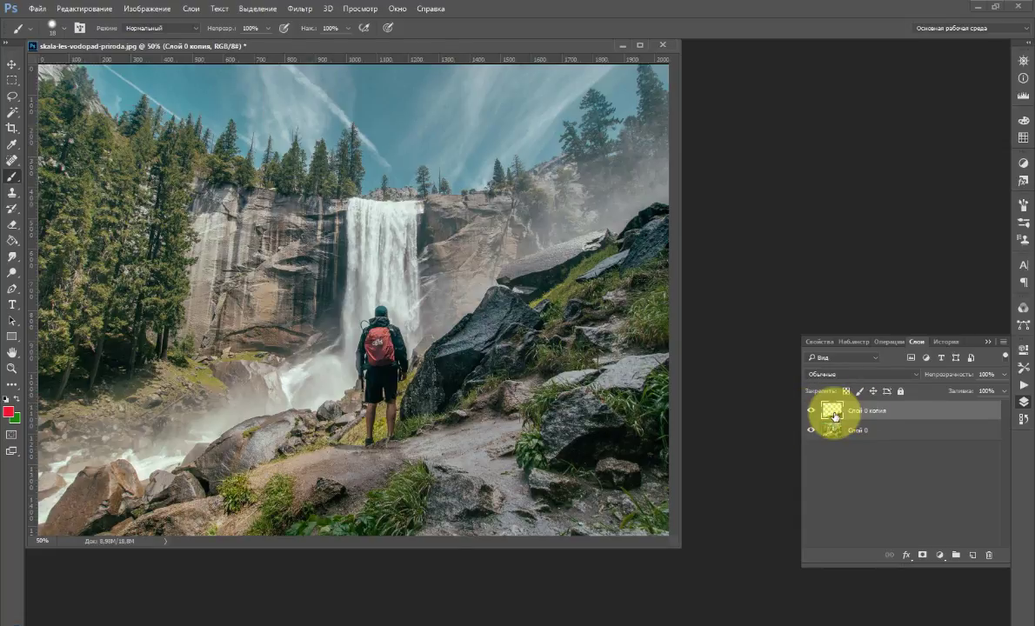
Restore the upper edges of the rock and grass cutout on "Слой 0 копия" with a 50 px History Brush, temporarily hiding "Слой 0".
right_click(11, 183)
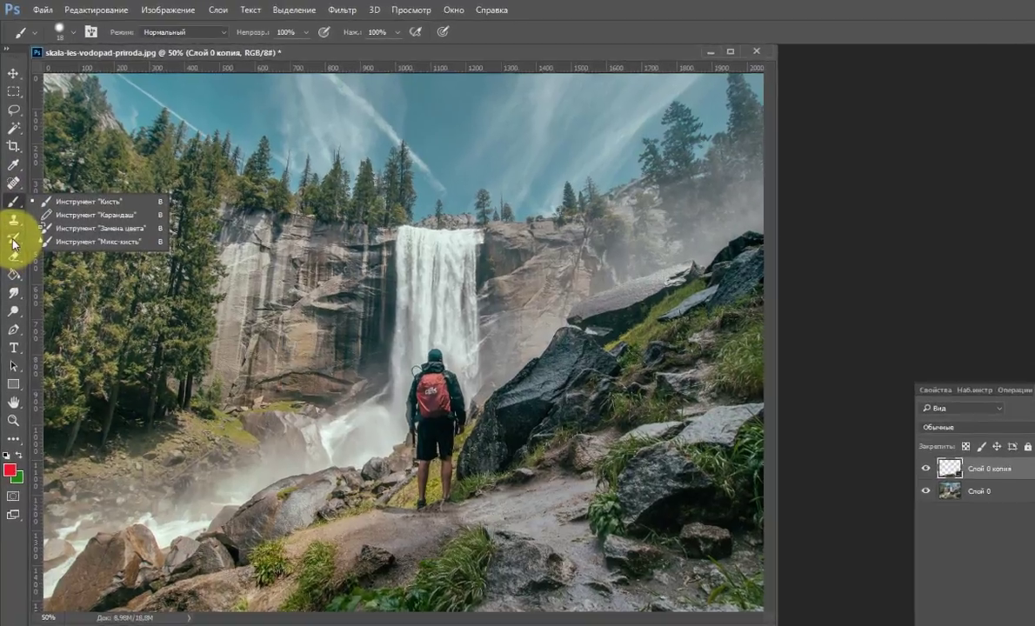
right_click(11, 209)
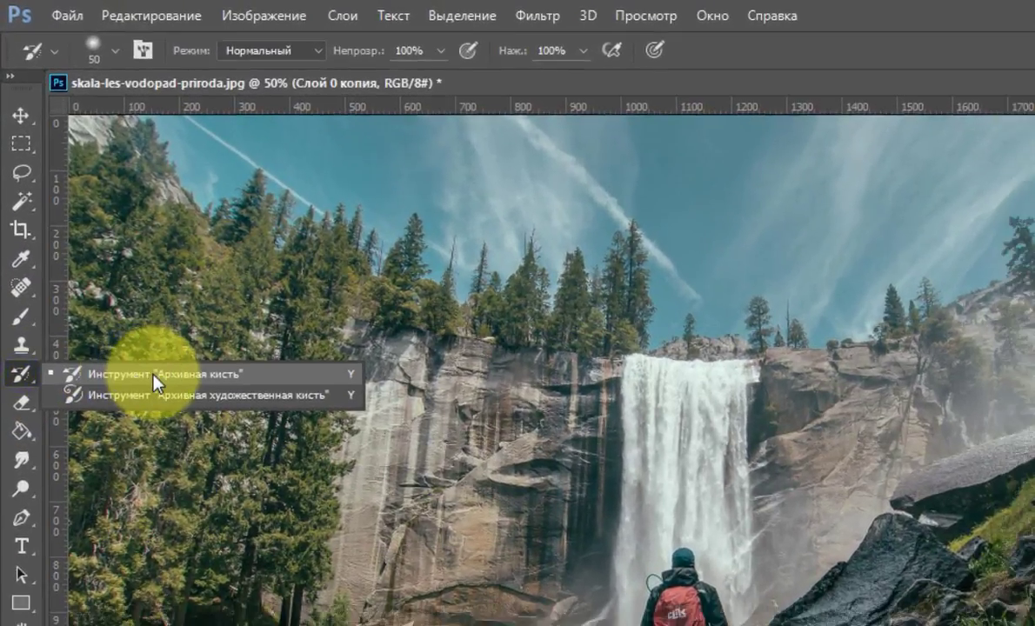
click(154, 376)
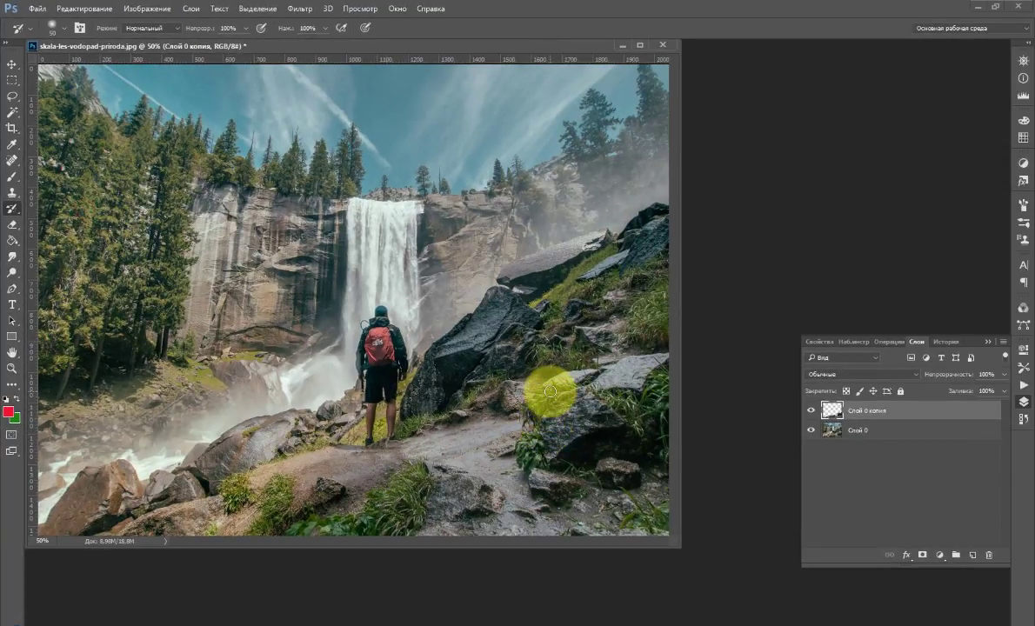
right_click(550, 392)
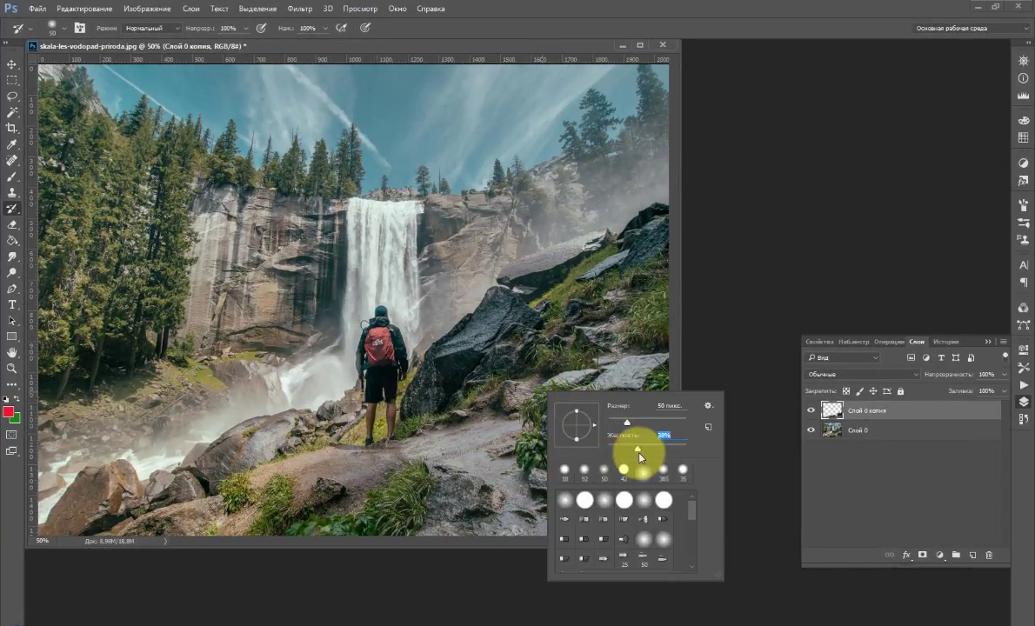
click(730, 345)
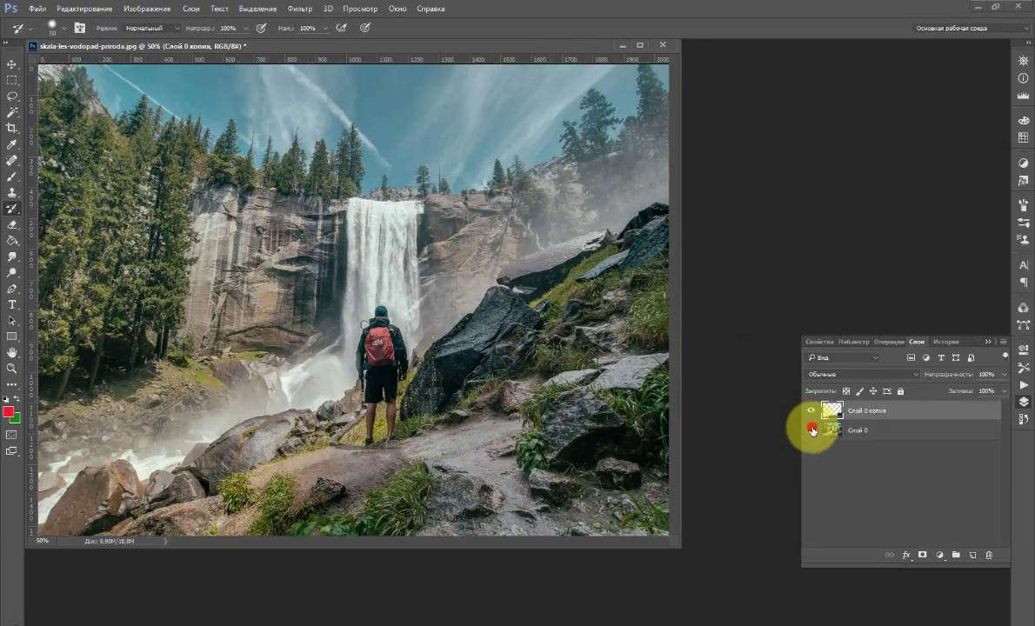
click(812, 430)
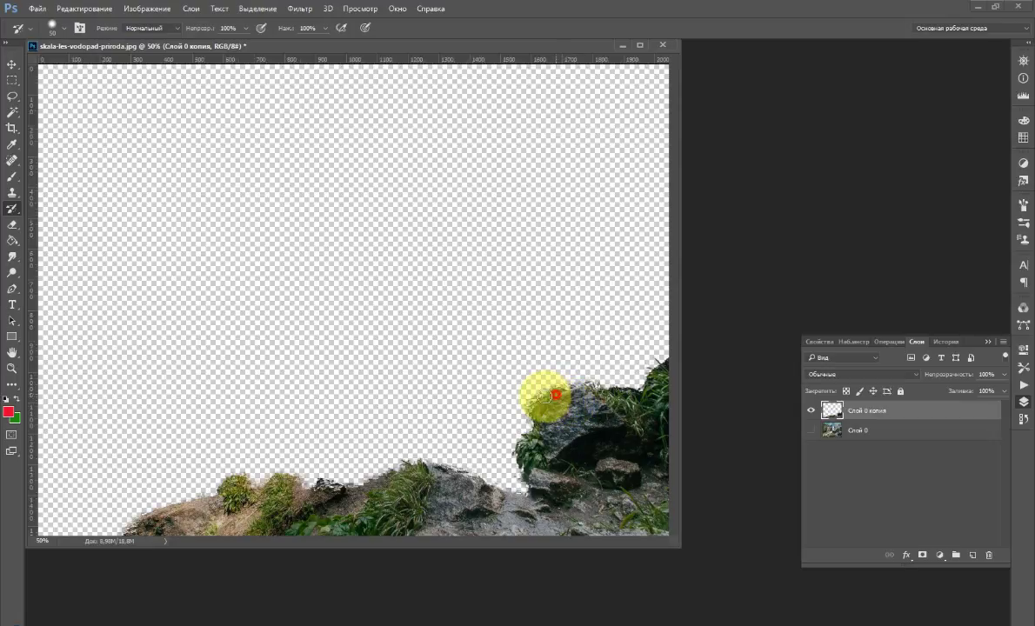
mouse_move(532, 410)
mouse_down()
mouse_move(570, 392)
mouse_move(616, 397)
mouse_move(659, 382)
mouse_up()
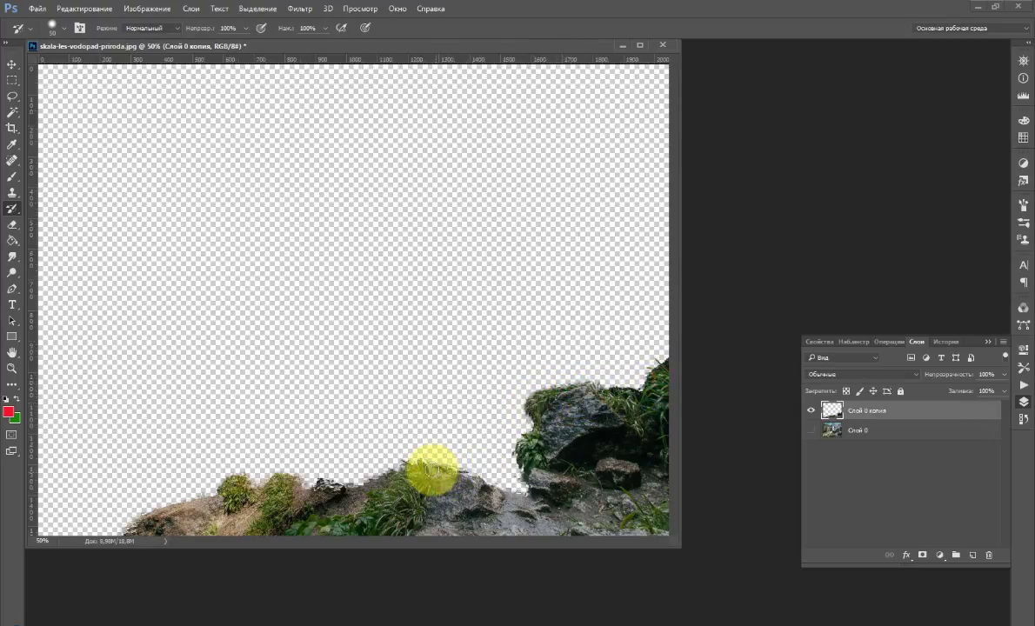
mouse_move(427, 468)
mouse_down()
mouse_move(305, 492)
mouse_move(280, 486)
mouse_move(291, 480)
mouse_move(241, 482)
mouse_move(135, 531)
mouse_up()
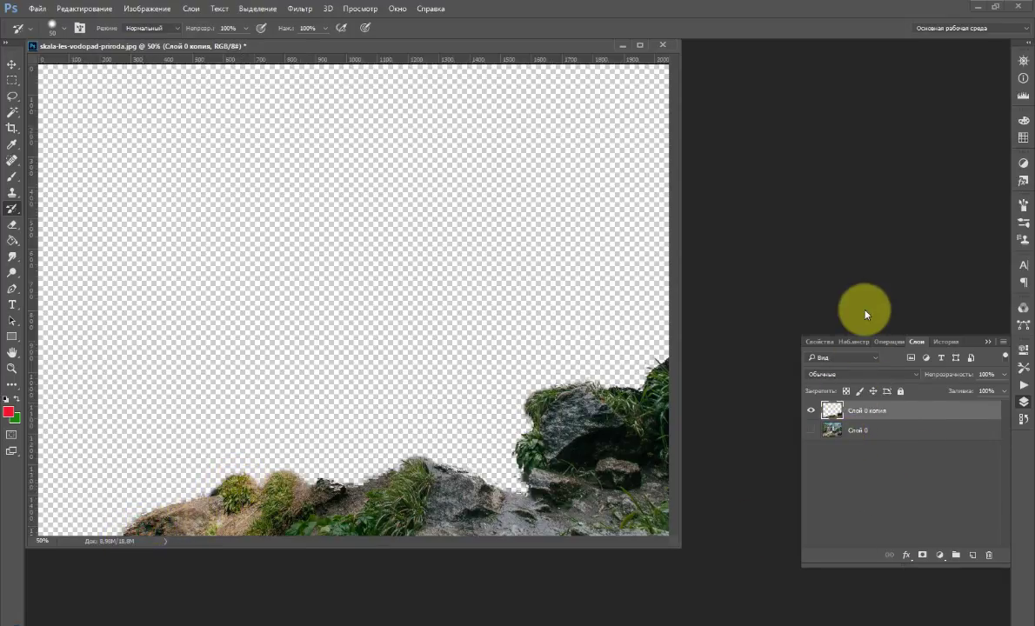
click(814, 431)
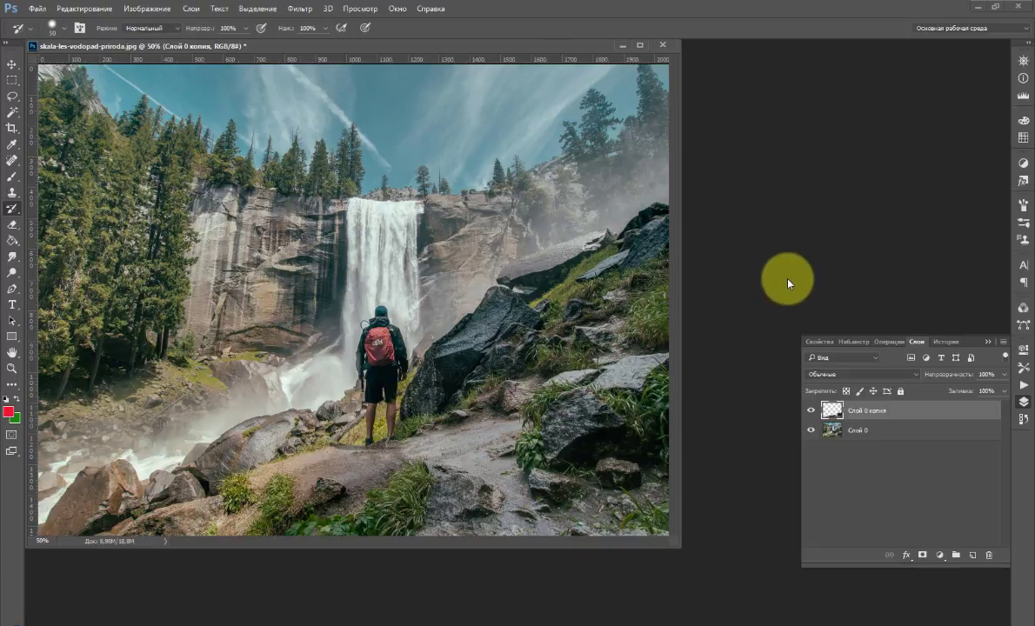
Load the foreground cutout's outline as a selection, then hide "Слой 0 копия" and make "Слой 0" the active layer.
key(ctrl)
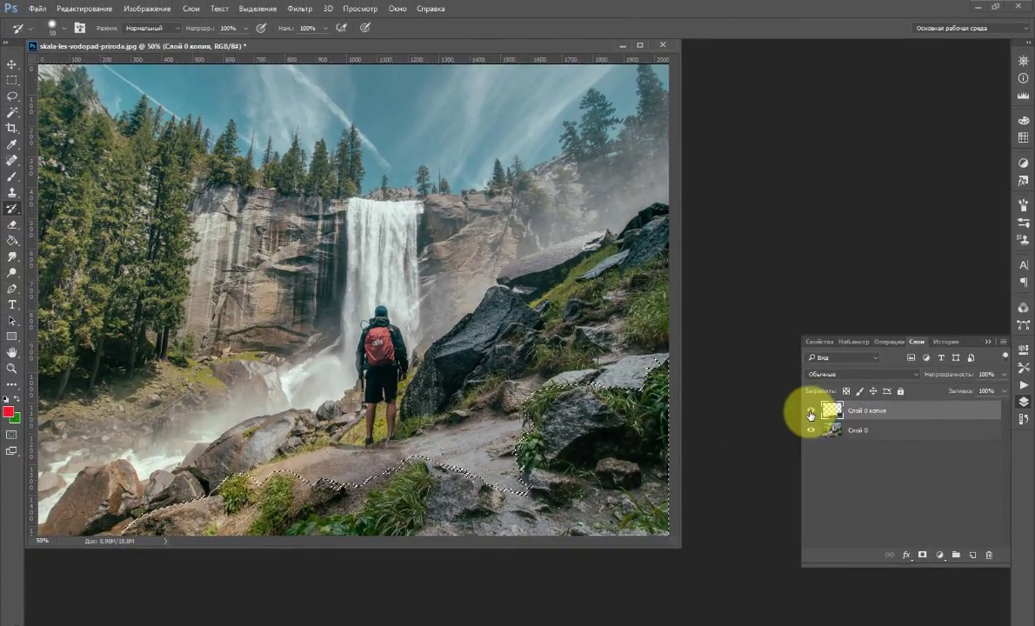
click(810, 413)
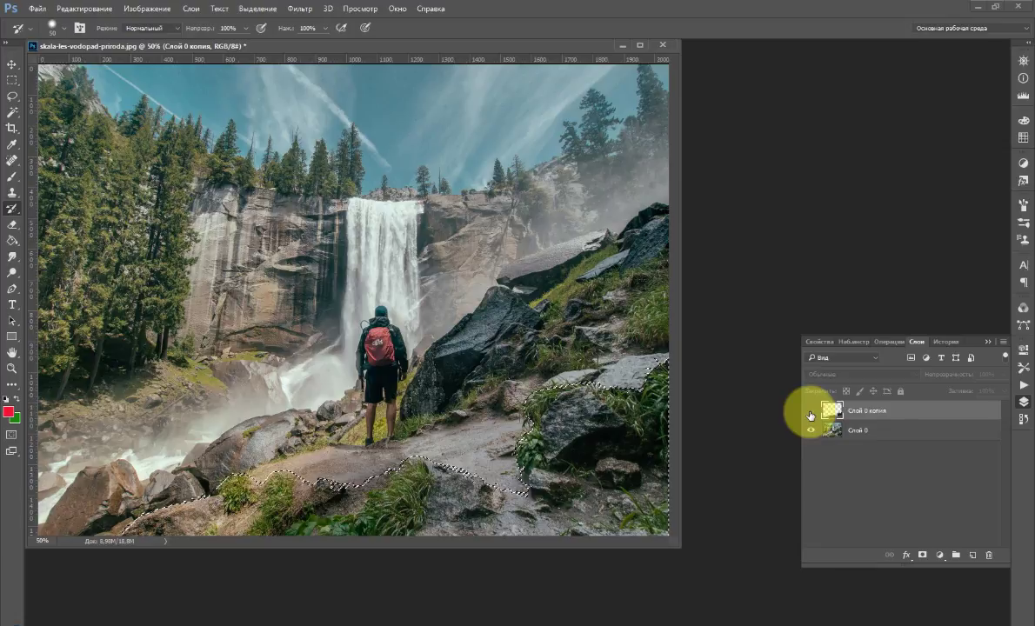
click(881, 435)
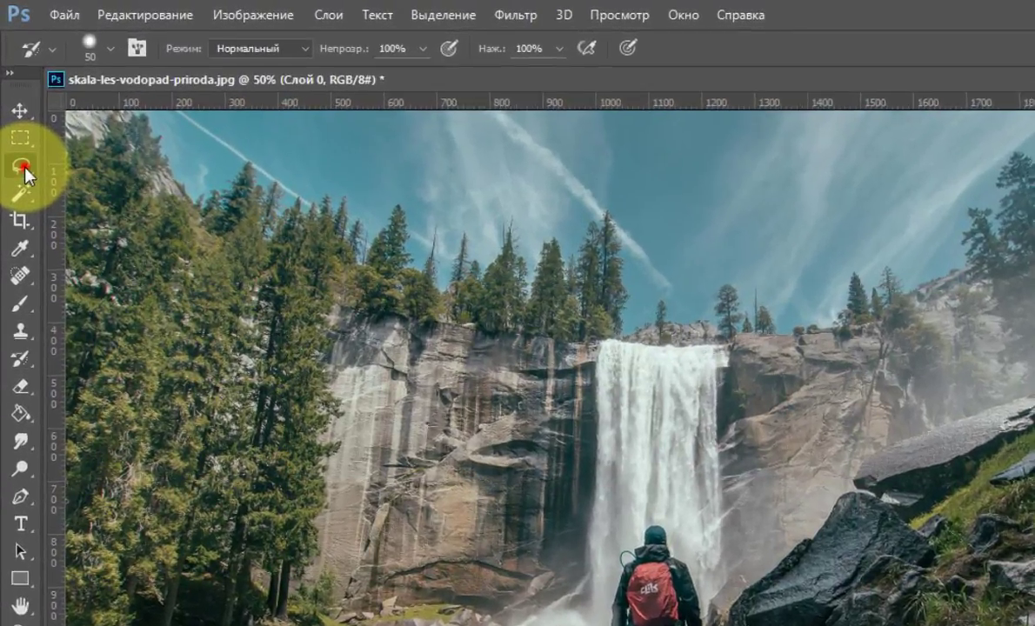
Fill the selected foreground area on "Слой 0" with Content-Aware fill, using colour adaptation, normal mode and 100% opacity.
click(12, 96)
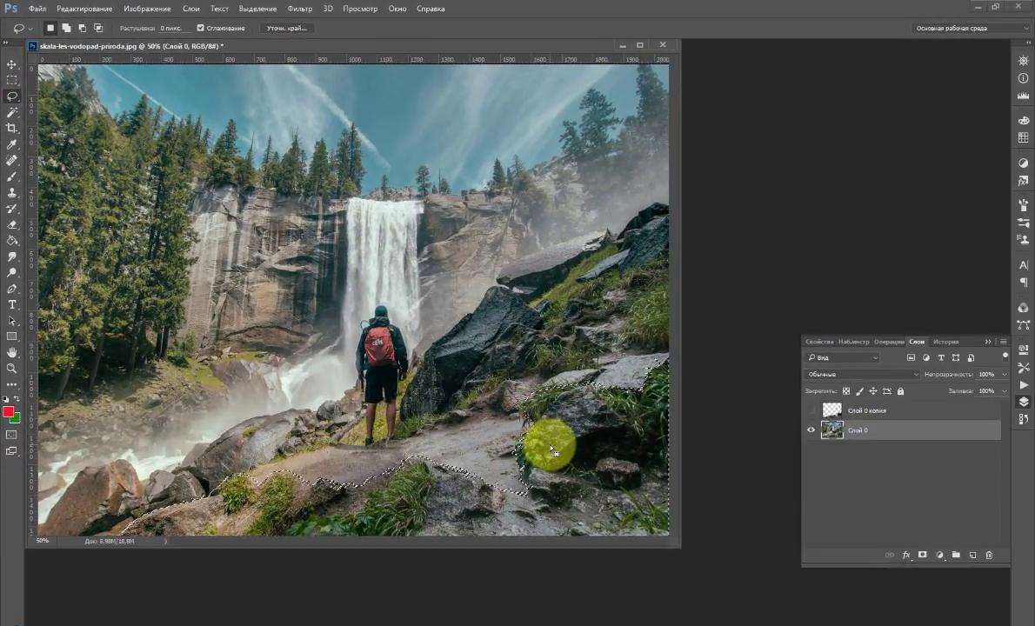
right_click(550, 449)
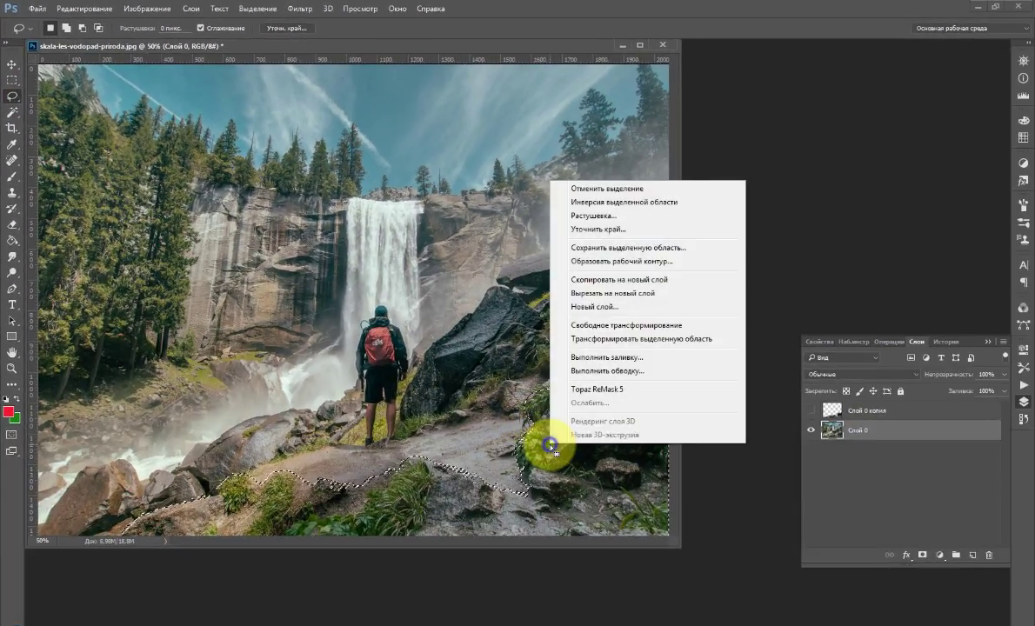
click(598, 357)
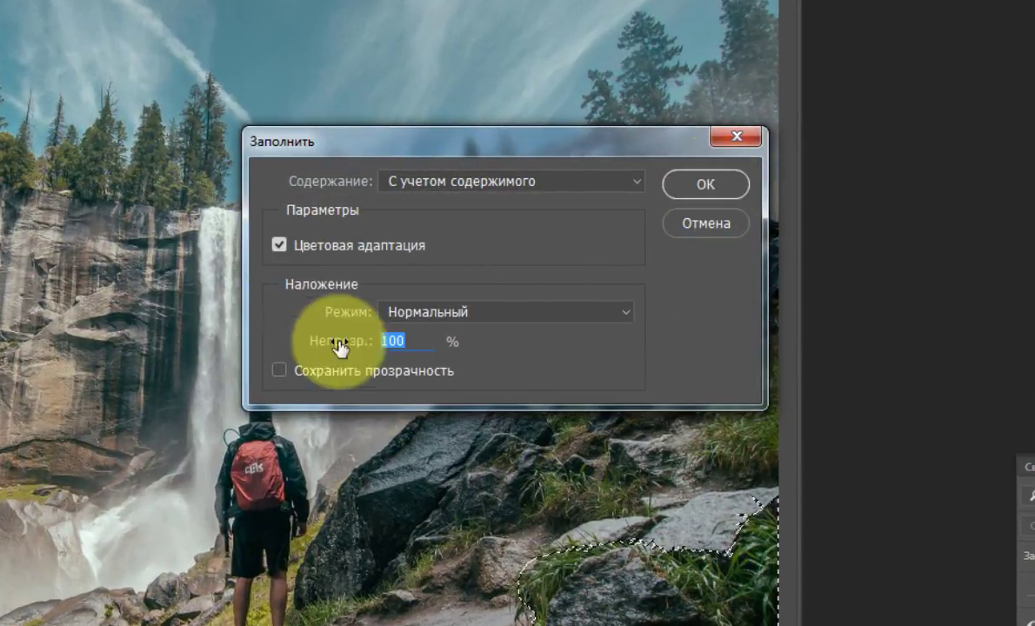
mouse_move(339, 347)
mouse_down()
mouse_move(418, 352)
mouse_move(359, 351)
mouse_up()
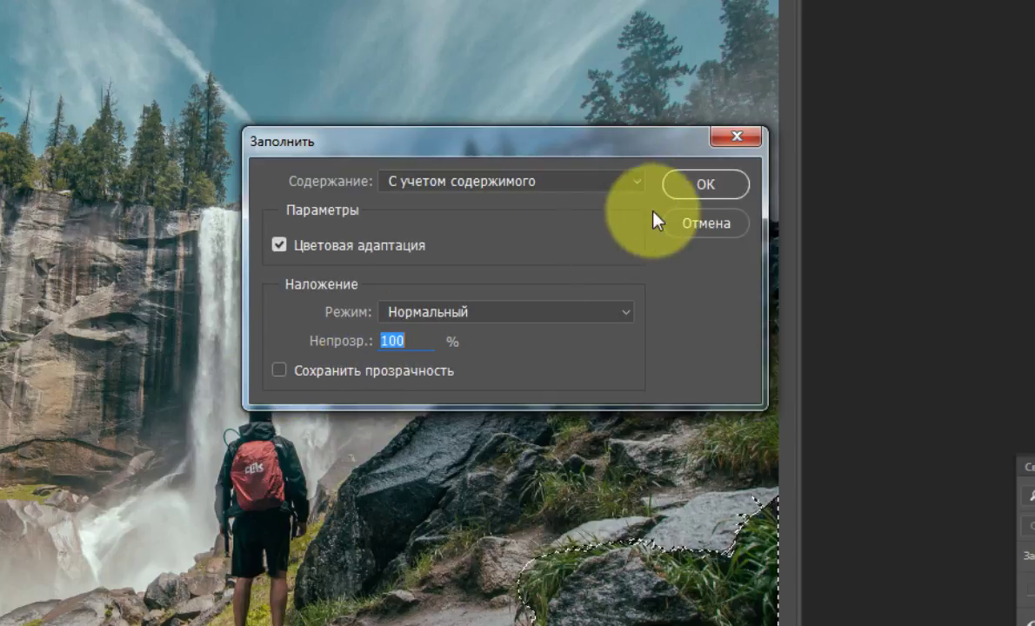
click(720, 186)
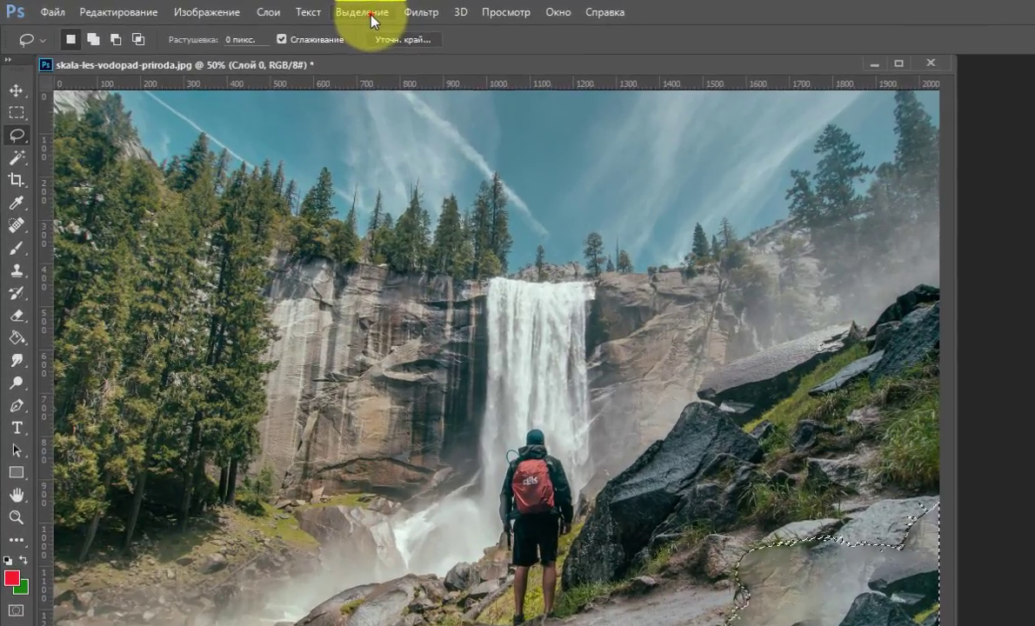
Deselect the filled area and compare the background with the foreground cutout layer shown and hidden, leaving the cutout hidden.
click(257, 8)
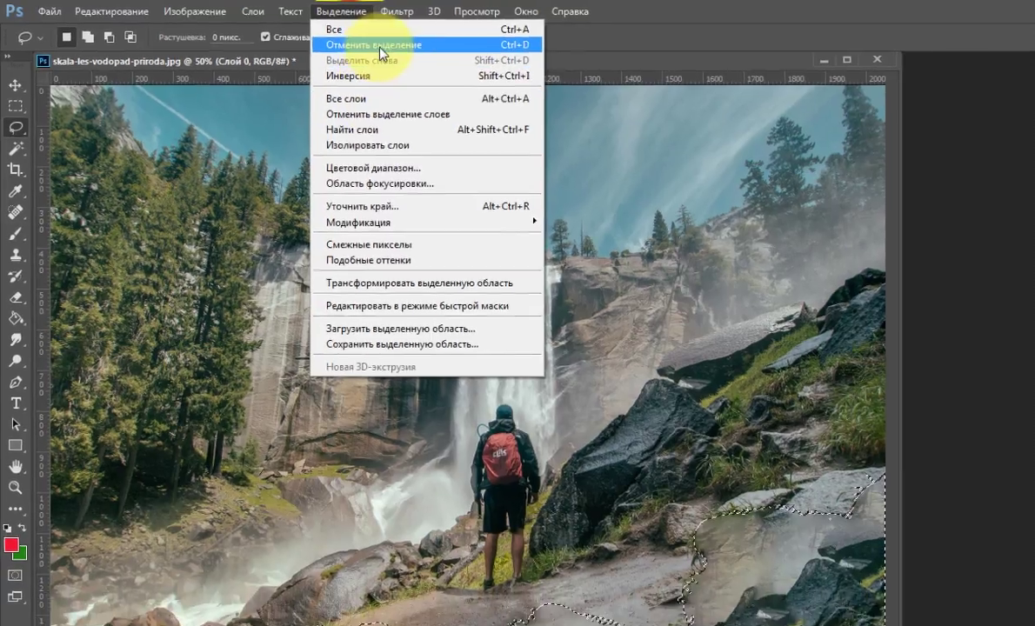
click(404, 48)
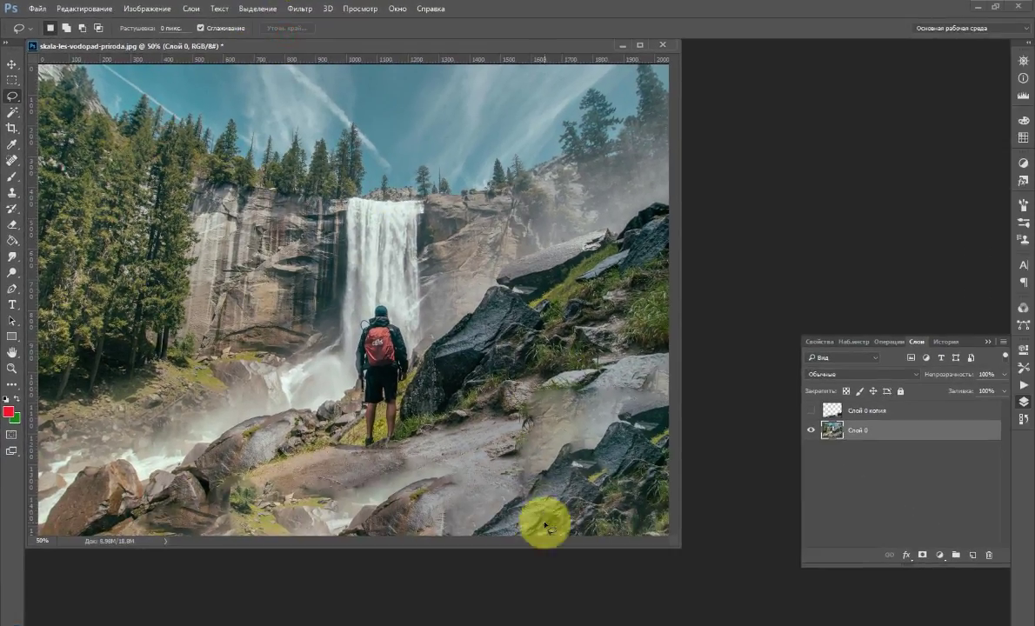
click(810, 412)
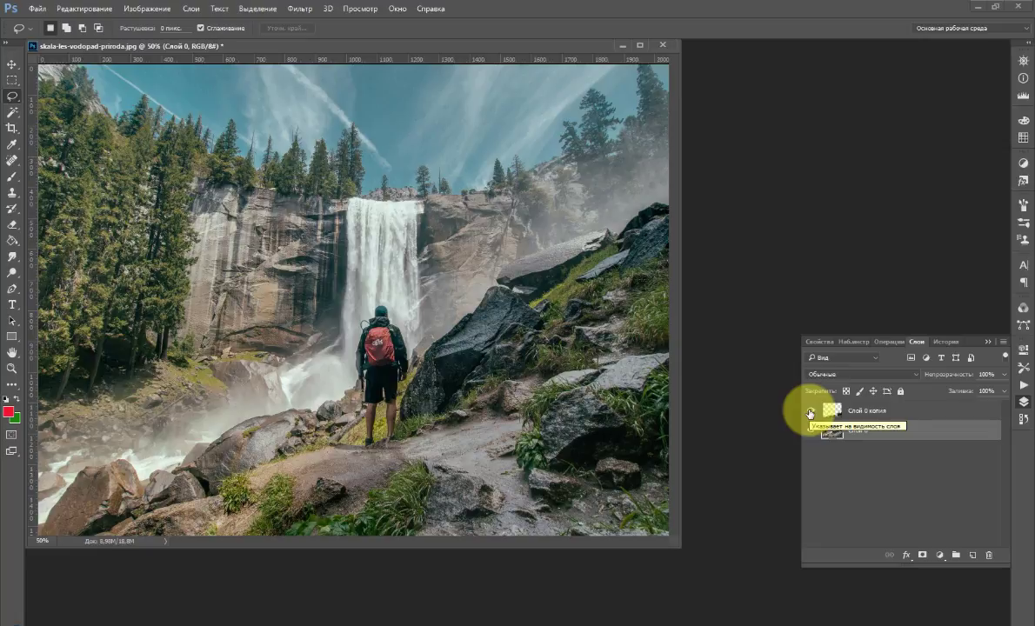
click(810, 412)
click(809, 412)
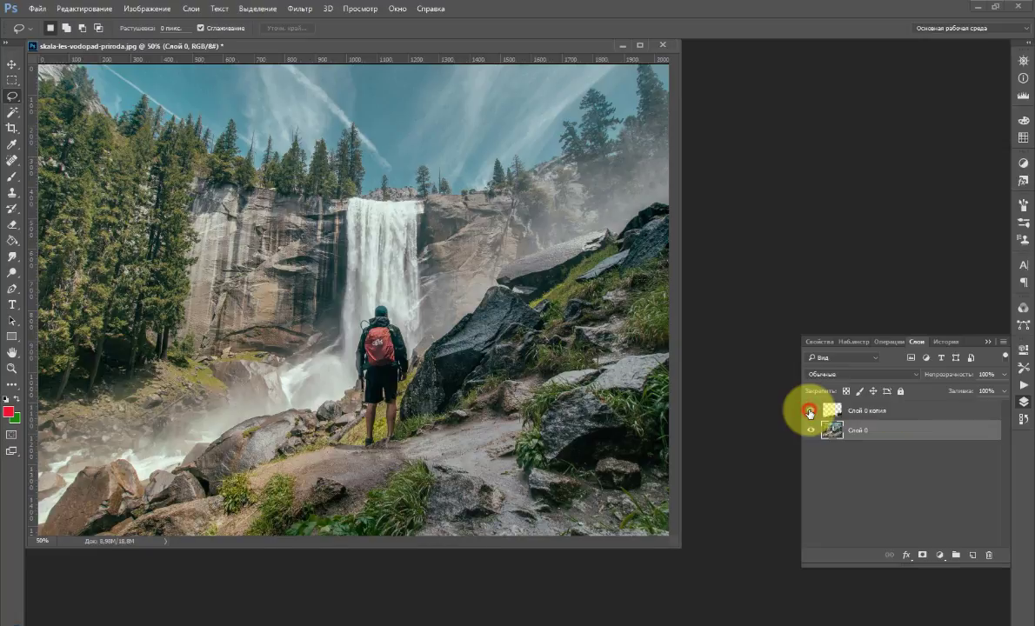
click(810, 412)
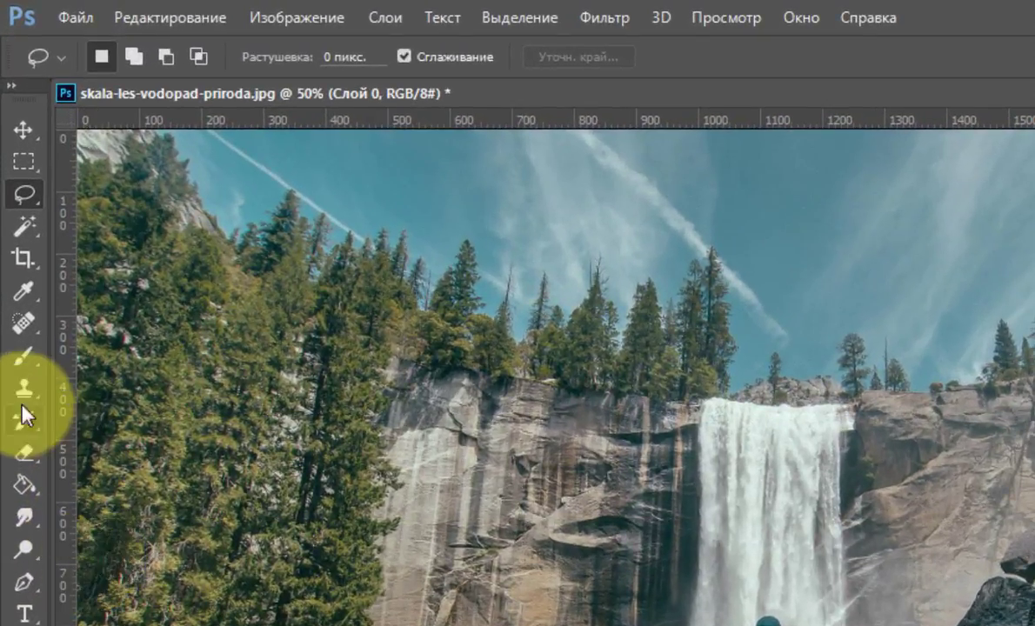
Retouch the seams of the filled area on "Слой 0" with a 56 px Spot Healing Brush, and check the result against the foreground cutout.
click(24, 323)
click(195, 337)
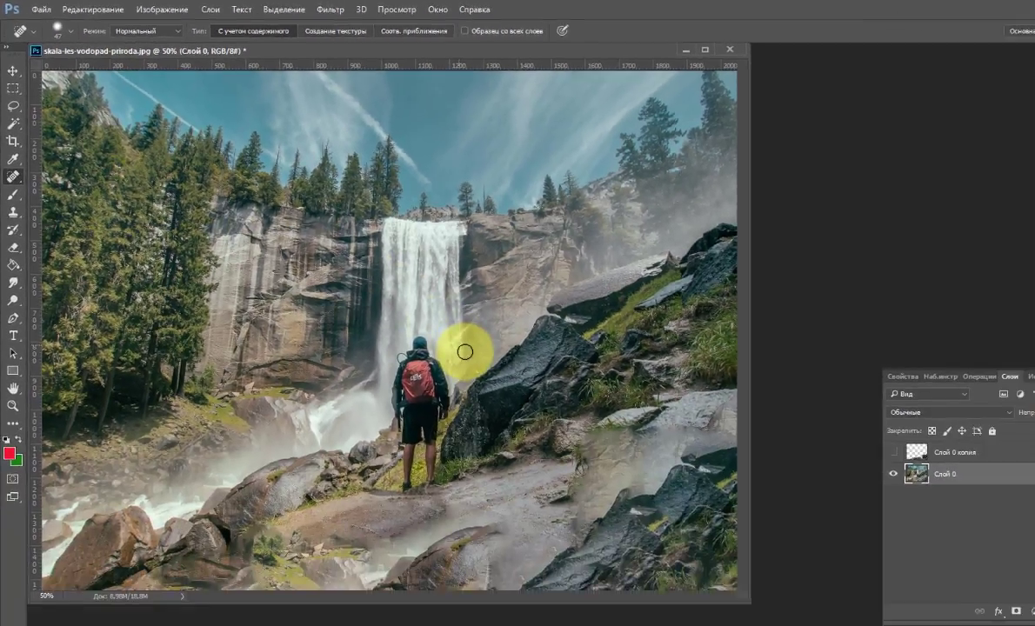
right_click(851, 625)
drag(483, 339, 471, 343)
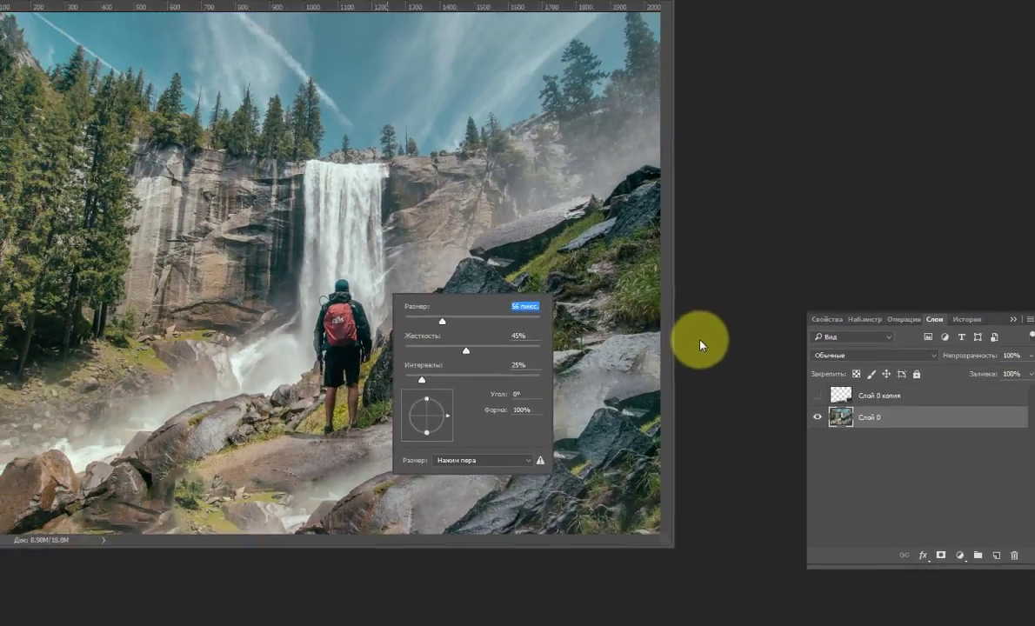
click(665, 161)
click(536, 411)
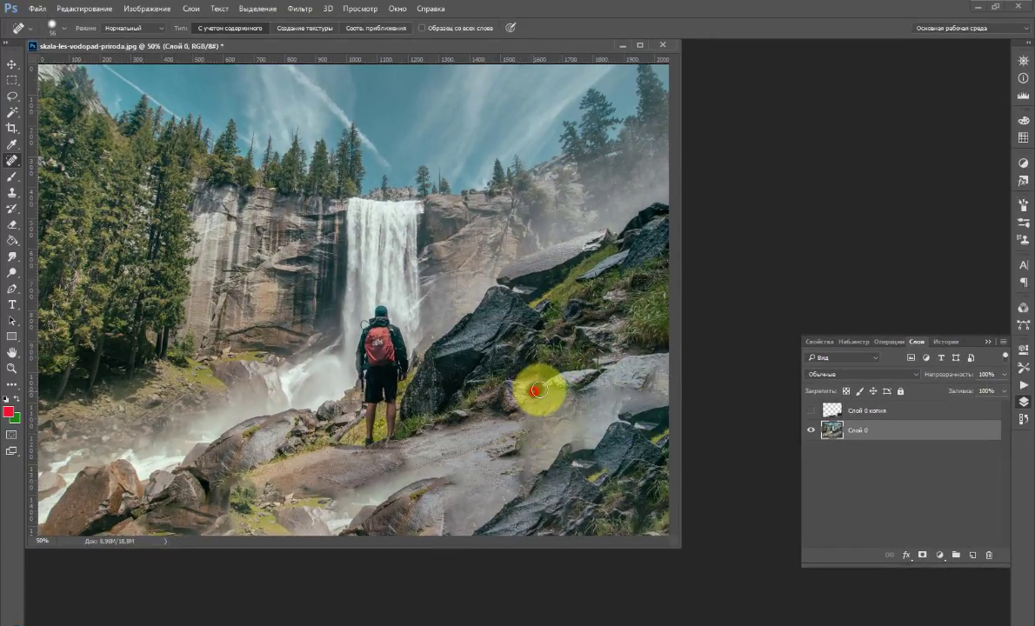
drag(539, 391, 580, 377)
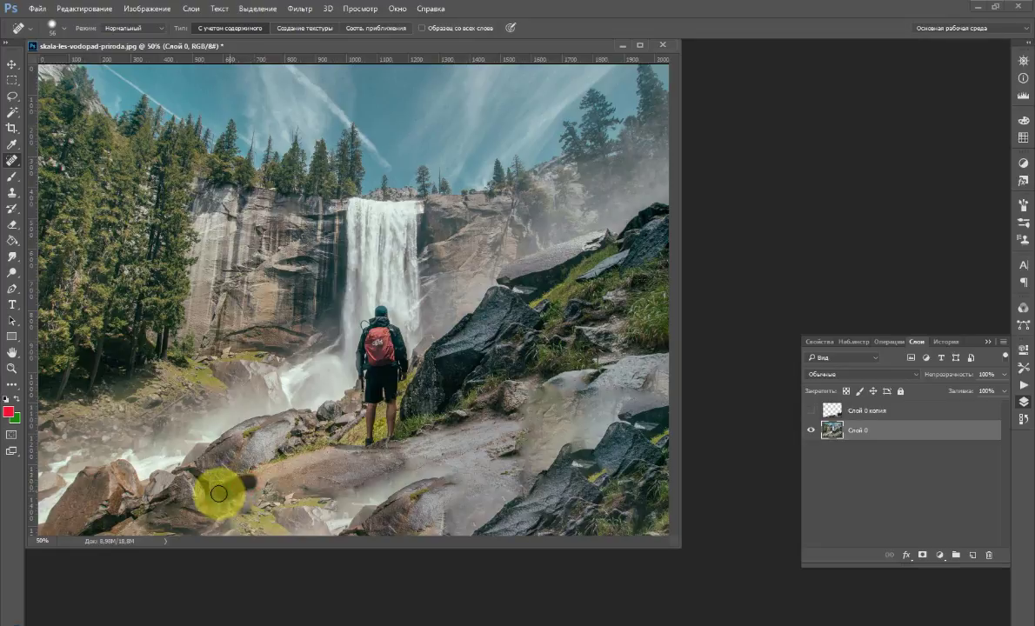
click(157, 530)
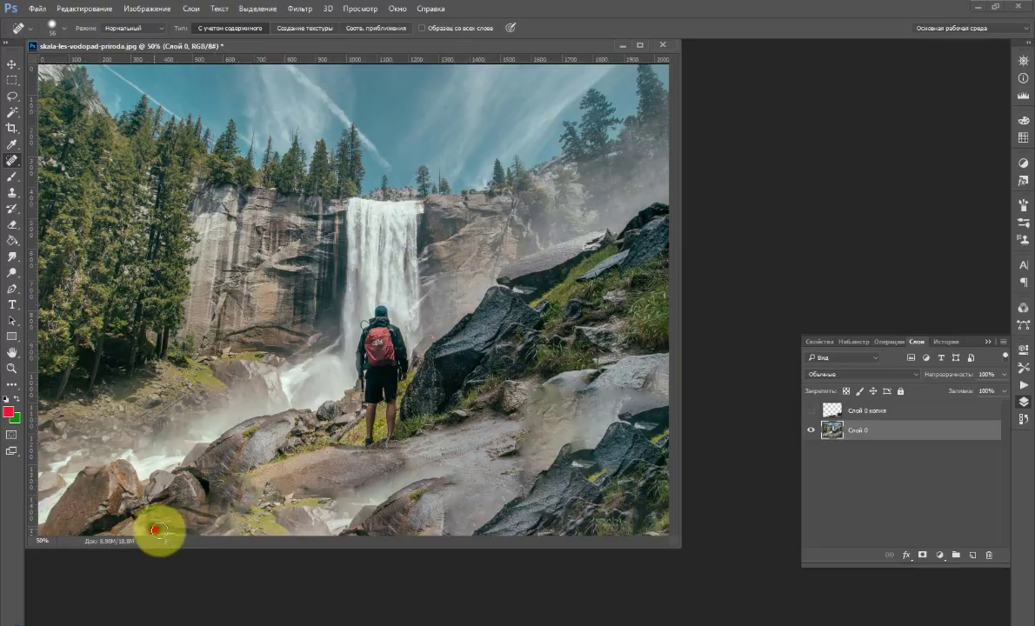
click(810, 413)
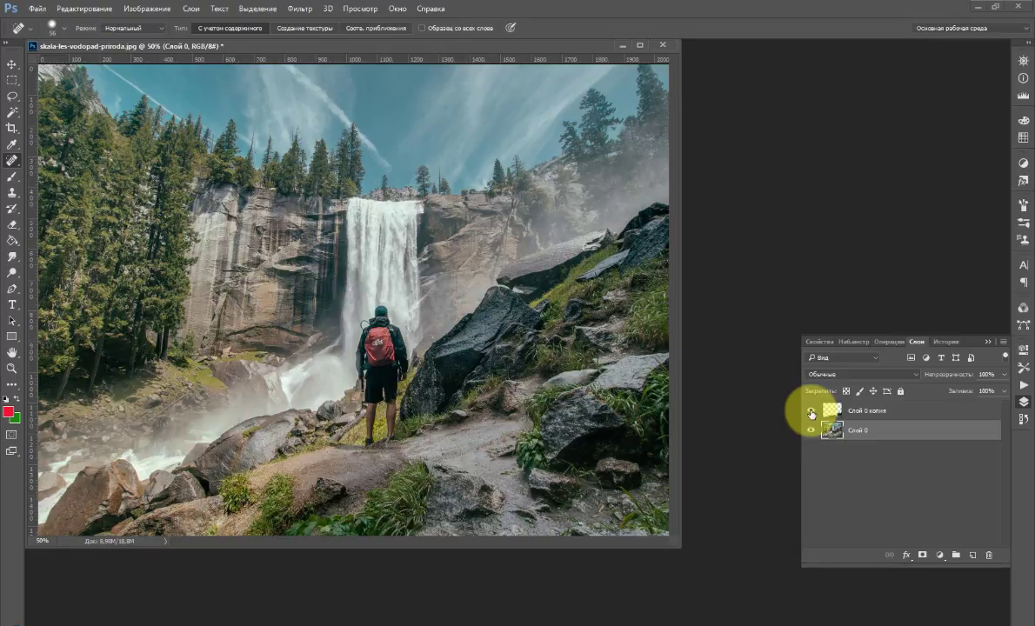
click(810, 413)
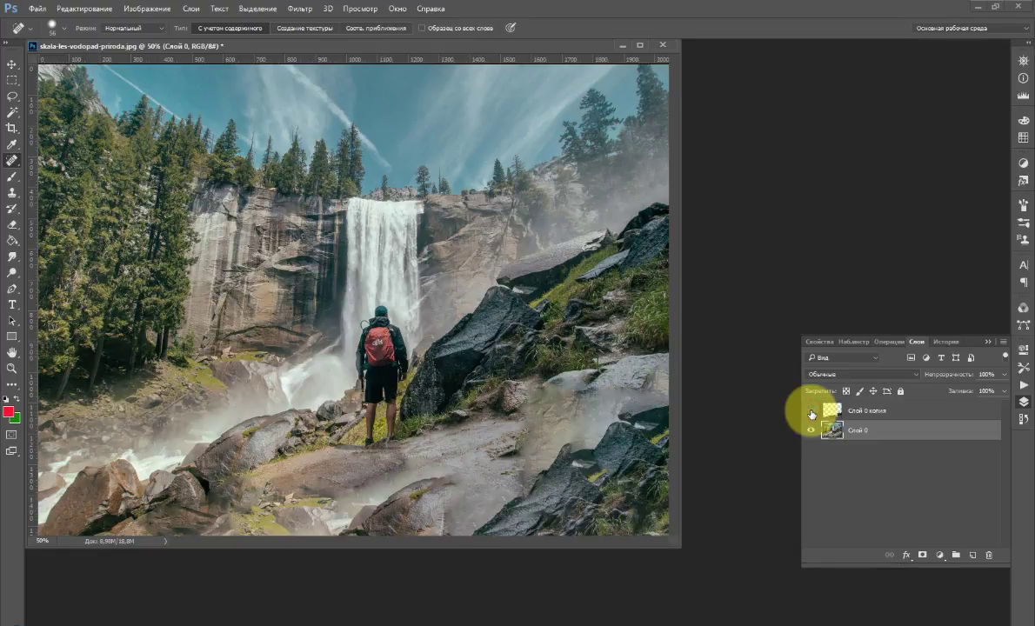
With the foreground cutout hidden, open "Слой 0" in Topaz ReMask and outline the upper edge of the rocky slope and hiker with the compute brush.
click(811, 412)
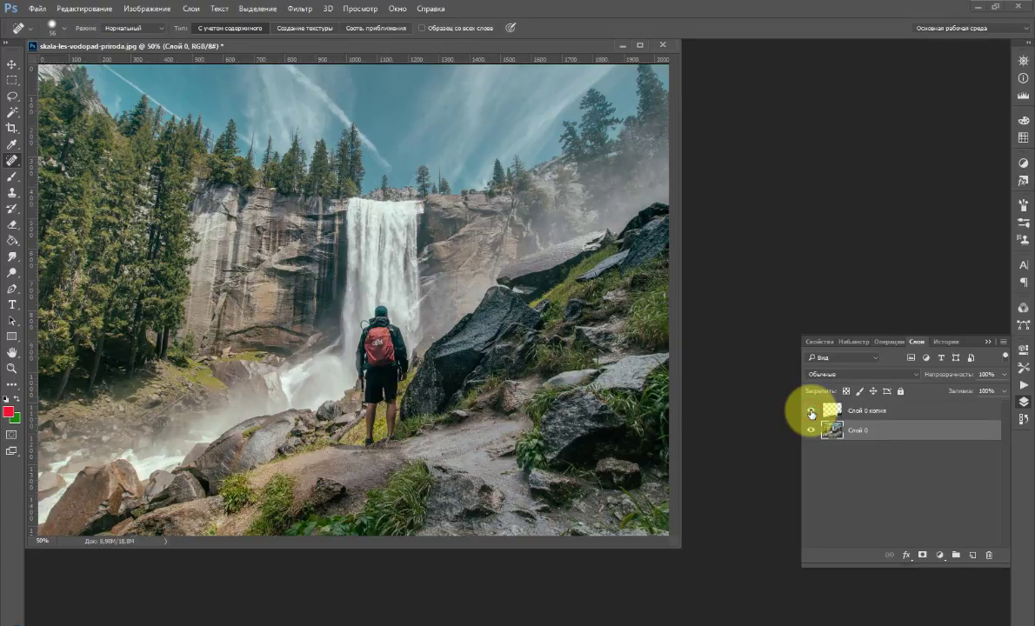
click(811, 414)
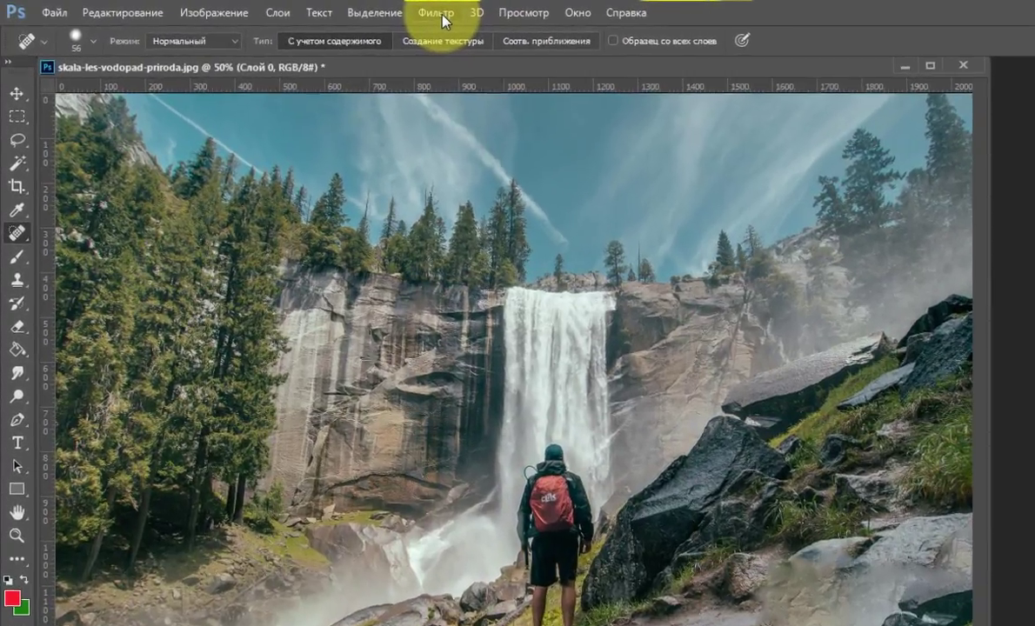
click(299, 8)
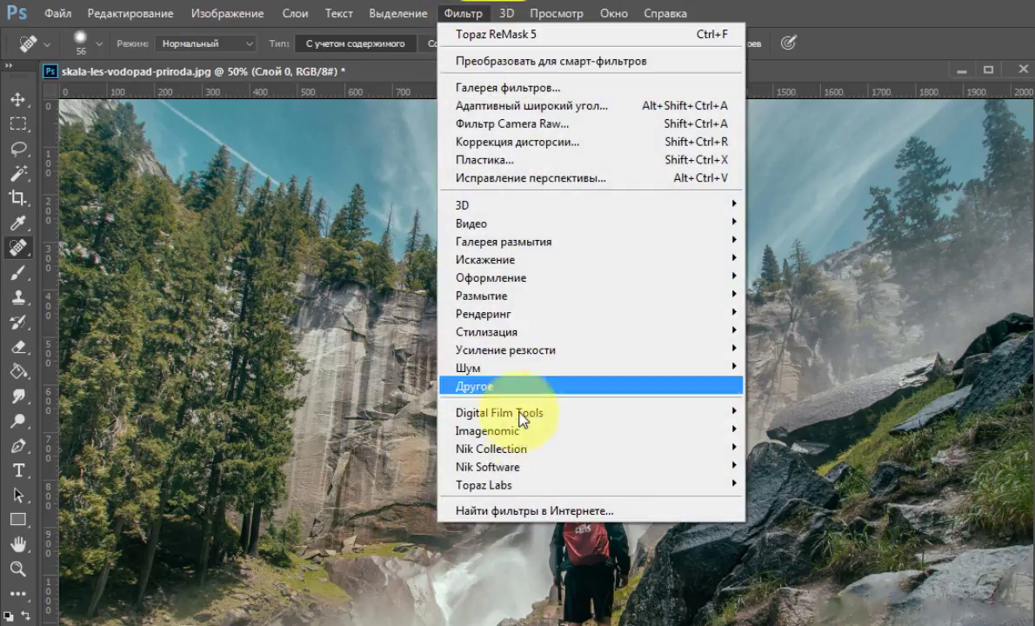
mouse_move(722, 494)
click(805, 484)
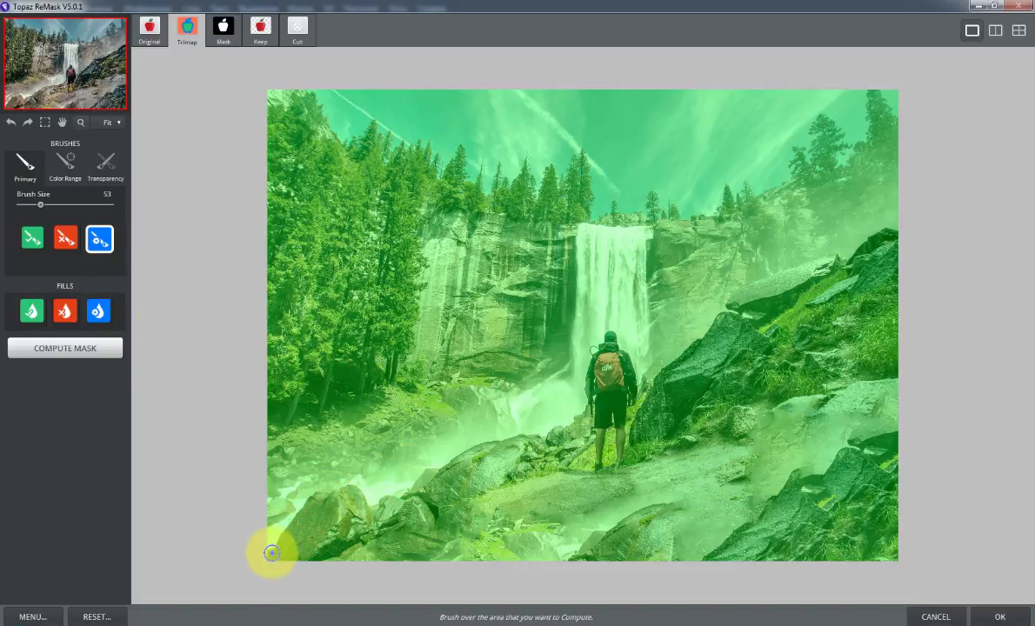
mouse_move(271, 554)
mouse_down()
mouse_move(295, 497)
mouse_move(334, 485)
mouse_move(365, 500)
mouse_move(582, 404)
mouse_move(595, 348)
mouse_move(609, 341)
mouse_move(638, 377)
mouse_move(684, 352)
mouse_move(740, 290)
mouse_move(787, 265)
mouse_move(929, 221)
mouse_move(924, 254)
mouse_up()
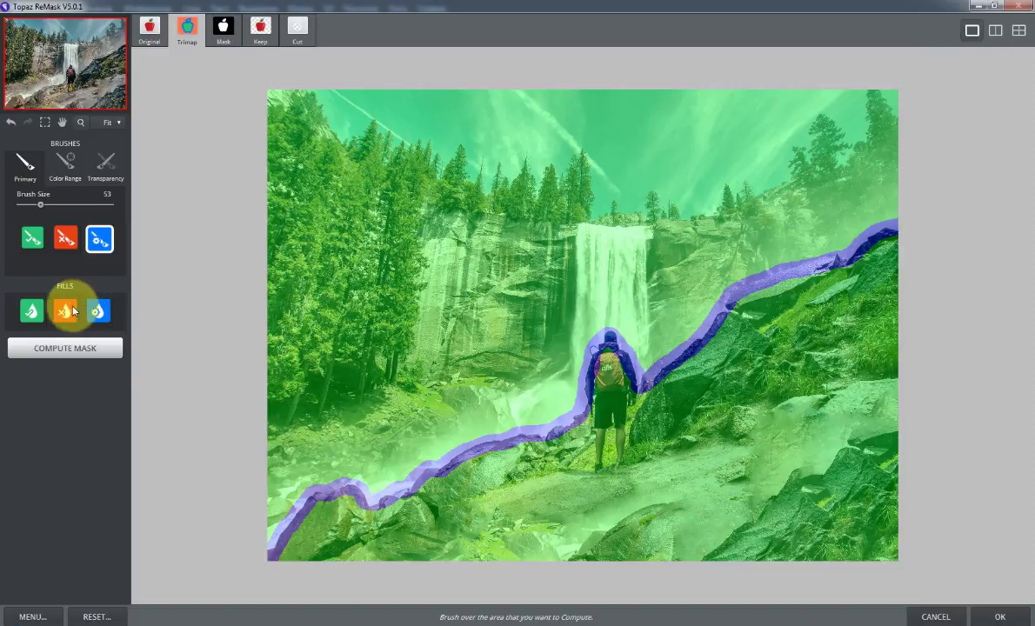
Fill the area above the outlined slope and hiker as cut, and compute the mask.
click(64, 313)
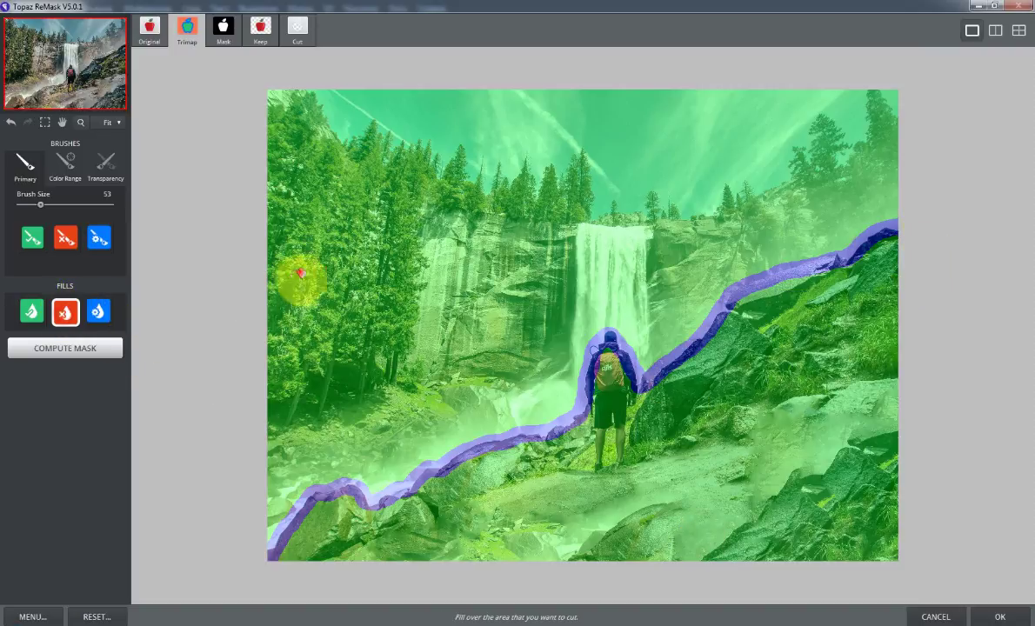
click(349, 257)
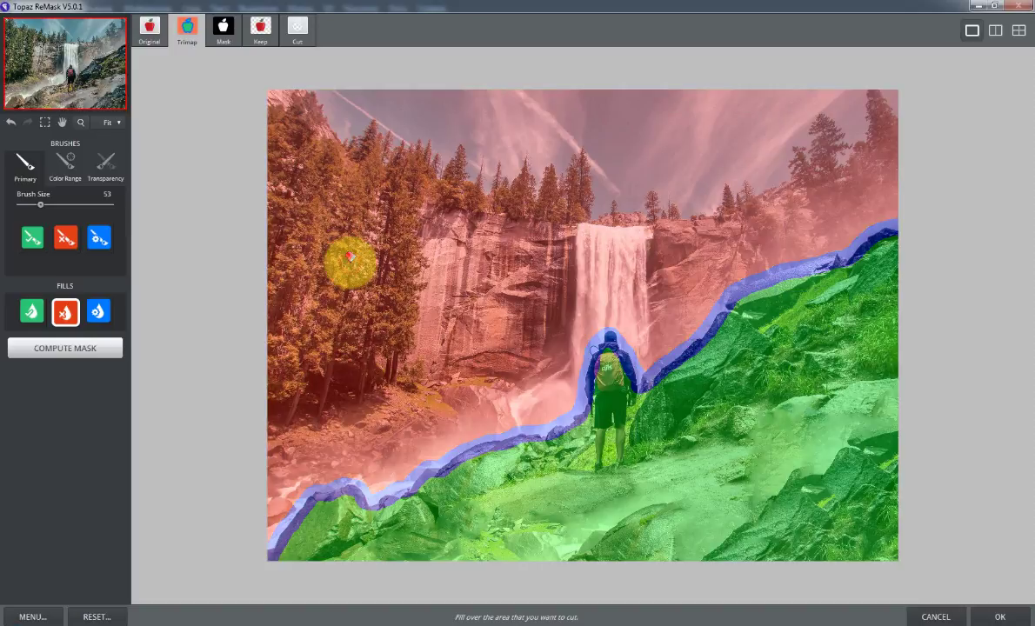
click(86, 356)
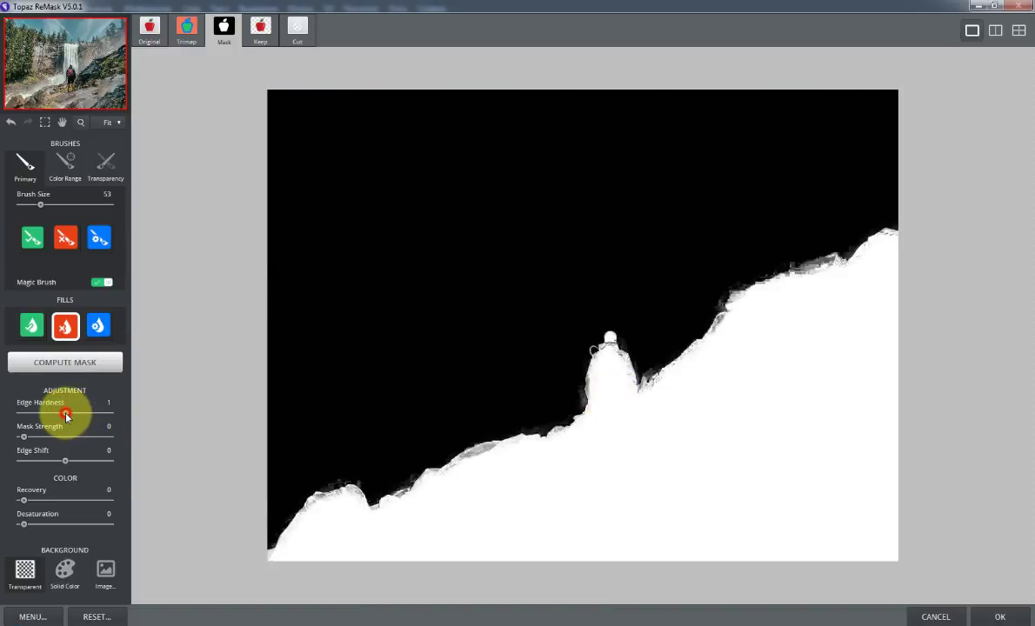
Set the mask's edge hardness to 100 and paint the ragged ridge of the upper slope with the keep brush.
drag(76, 419, 131, 430)
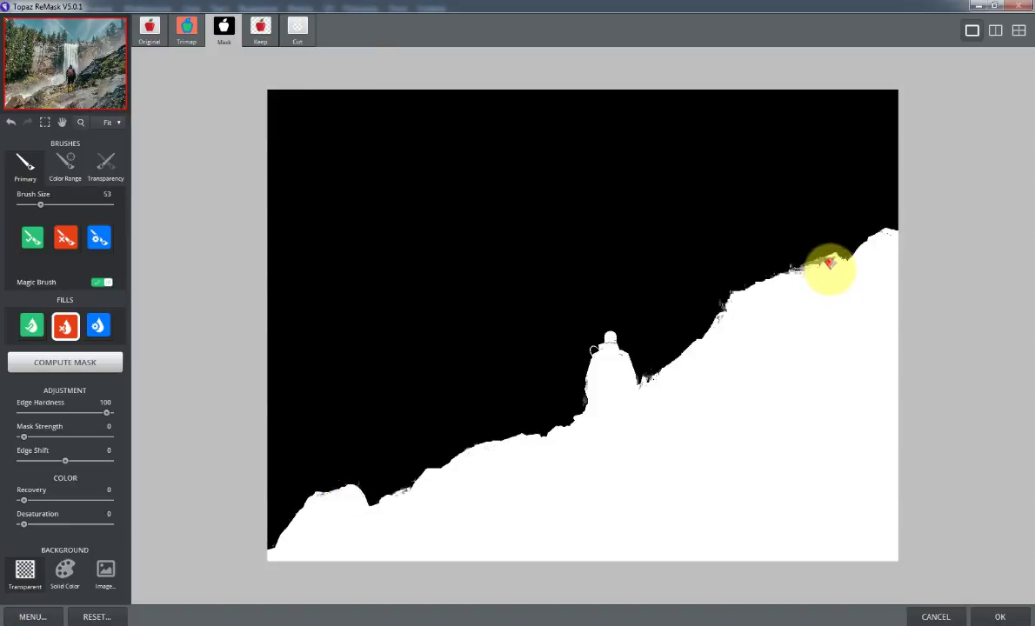
click(33, 240)
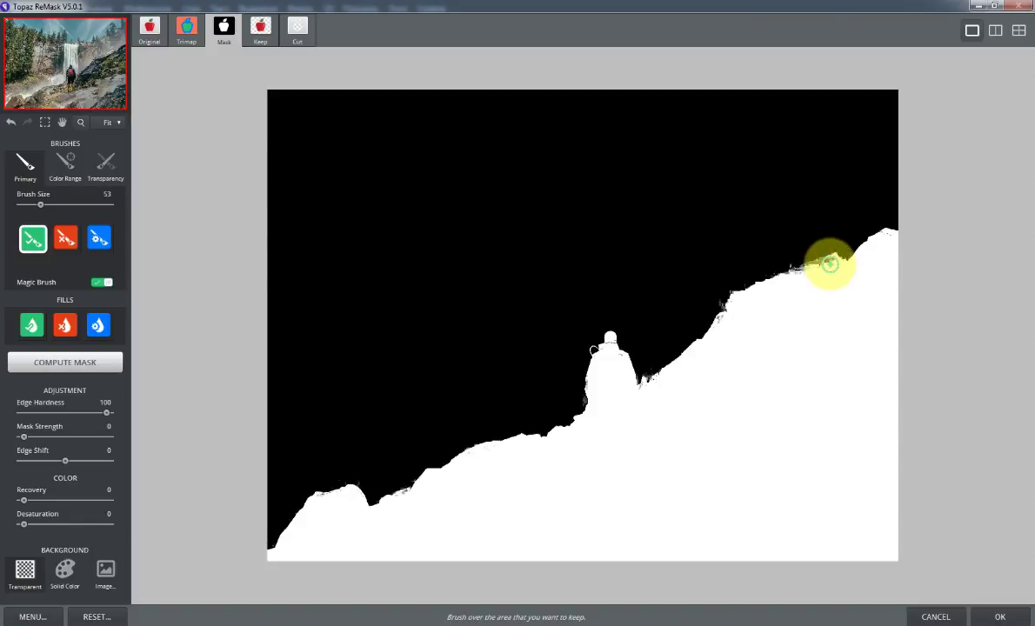
drag(796, 279, 799, 382)
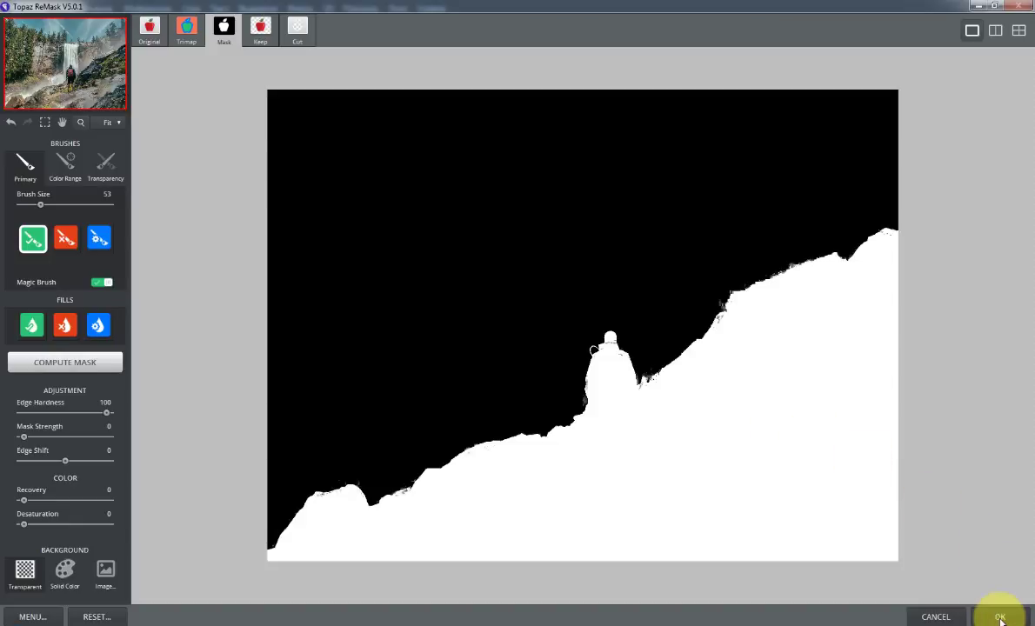
Preview the kept slope and hiker on transparency, return to the mask view, and apply the ReMask cutout.
click(258, 32)
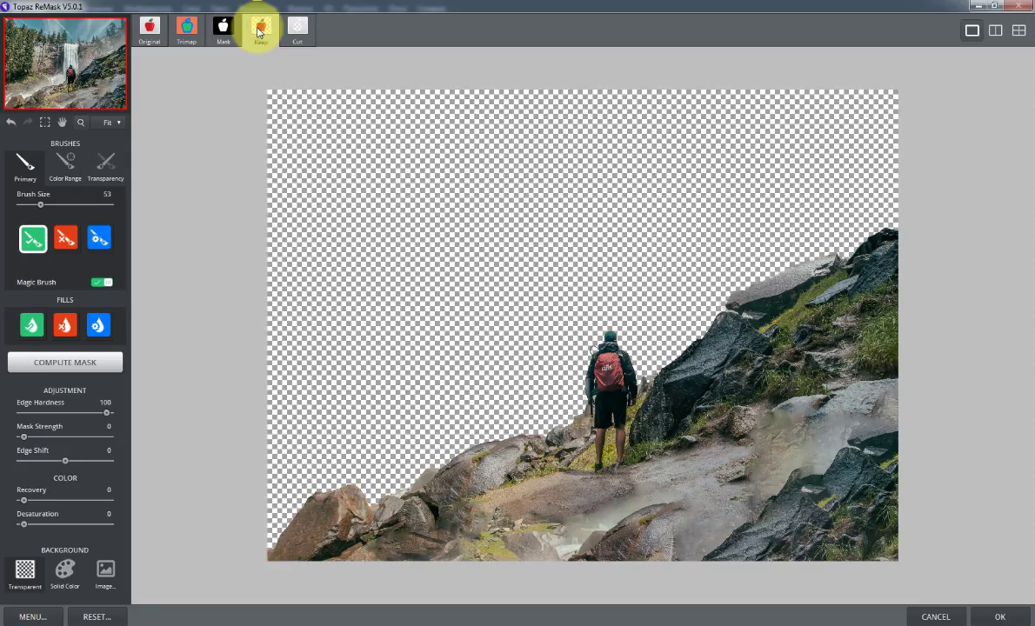
click(224, 33)
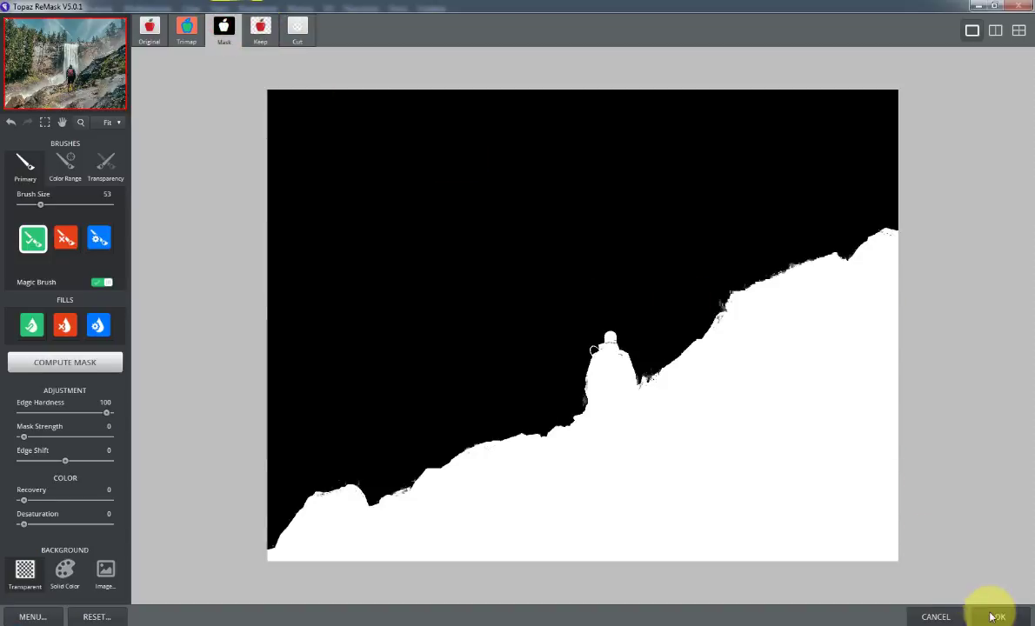
click(992, 617)
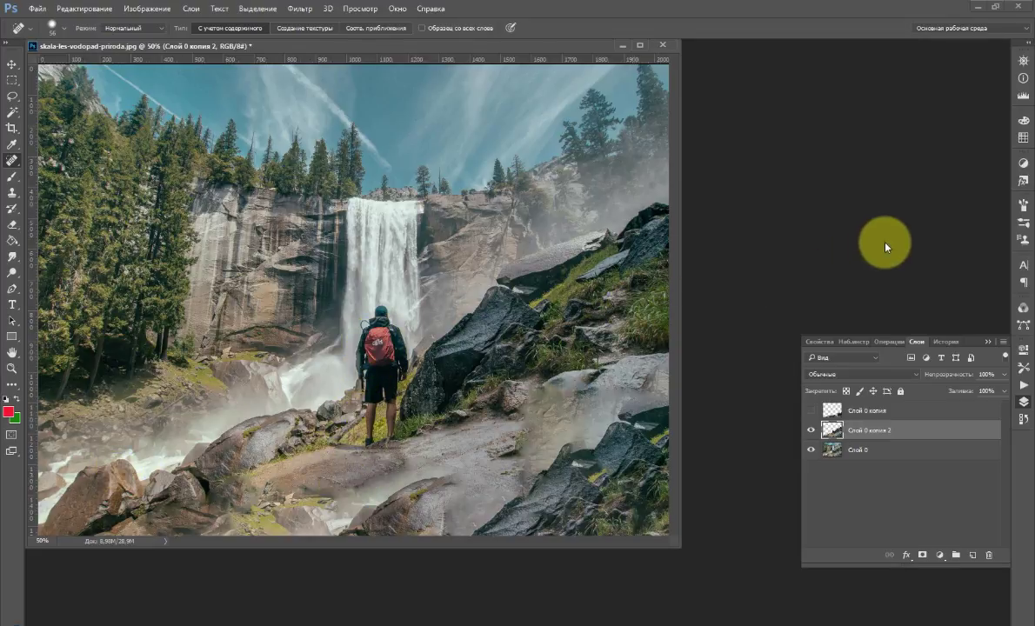
Load the outline of "Слой 0 копия 2" as a selection, then hide that layer and make "Слой 0" active.
key(ctrl)
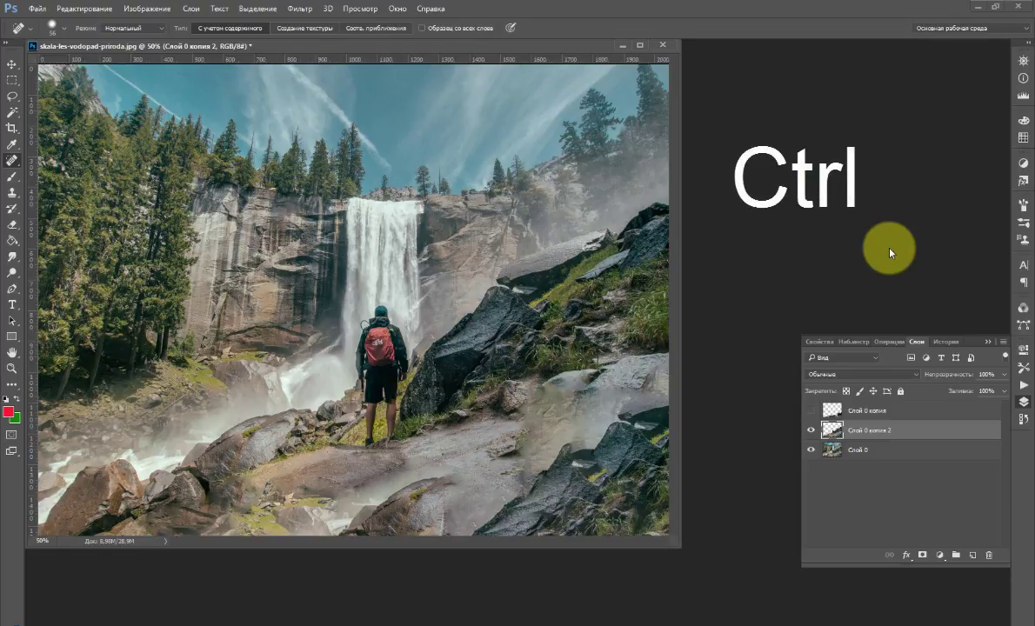
ctrl+click(833, 432)
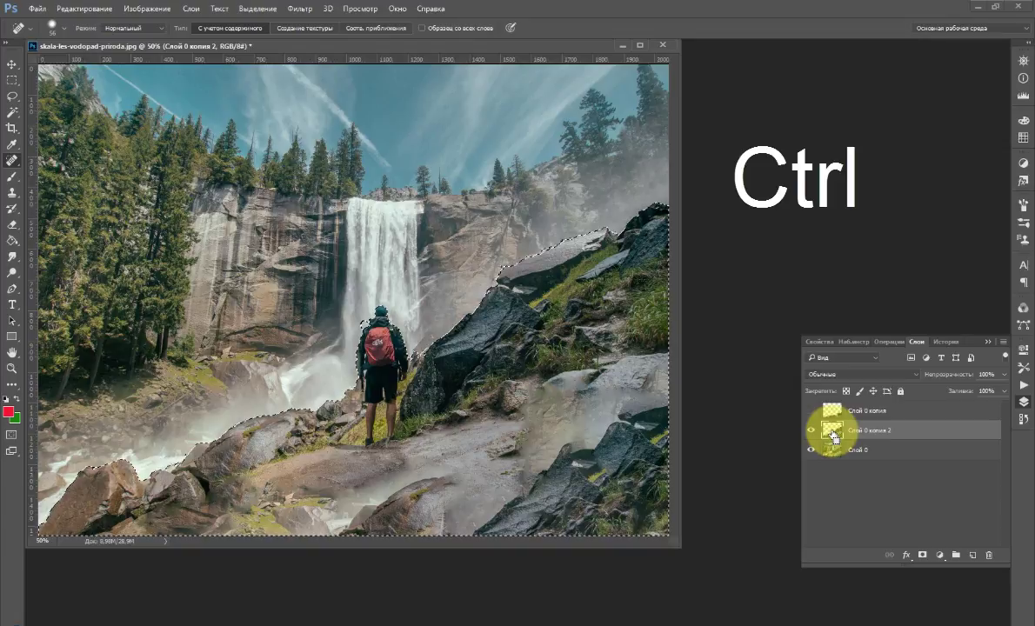
click(810, 430)
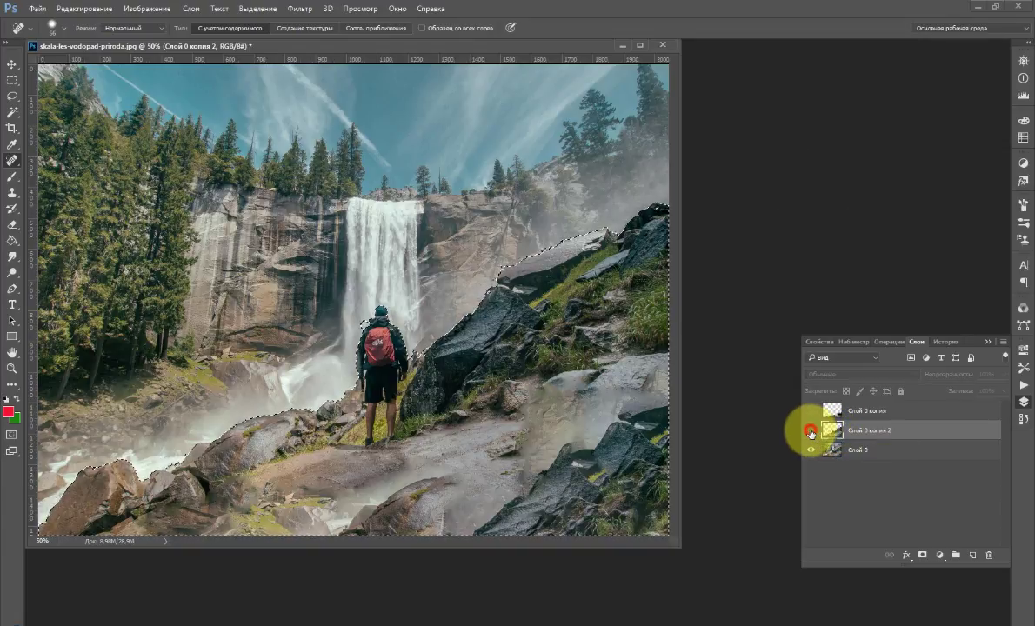
click(888, 453)
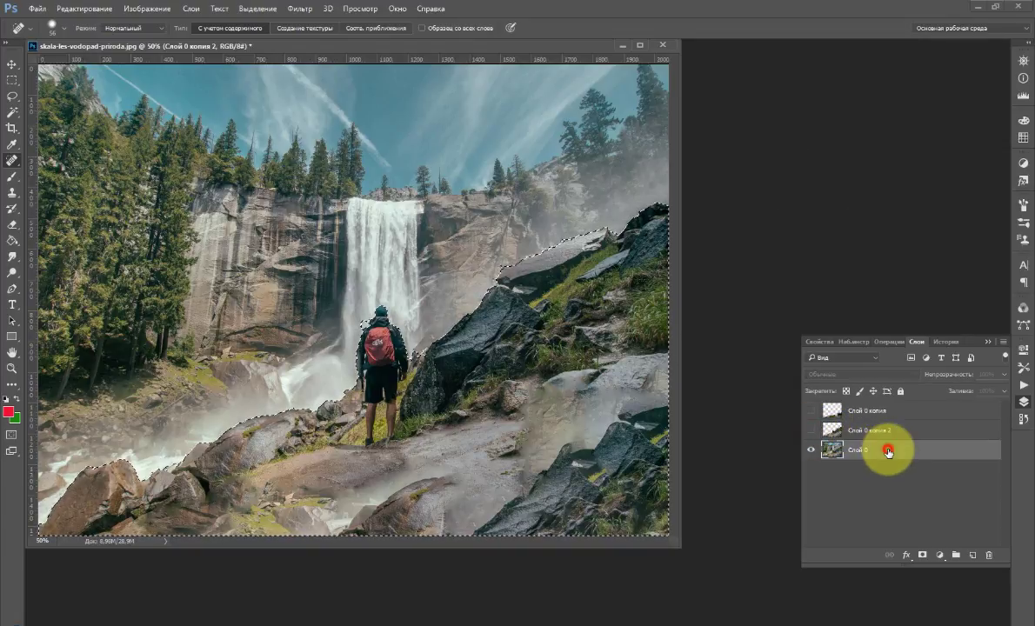
Fill the selected slope and hiker on "Слой 0" with Content-Aware fill, colour adaptation, normal mode and 100% opacity, then deselect.
click(14, 100)
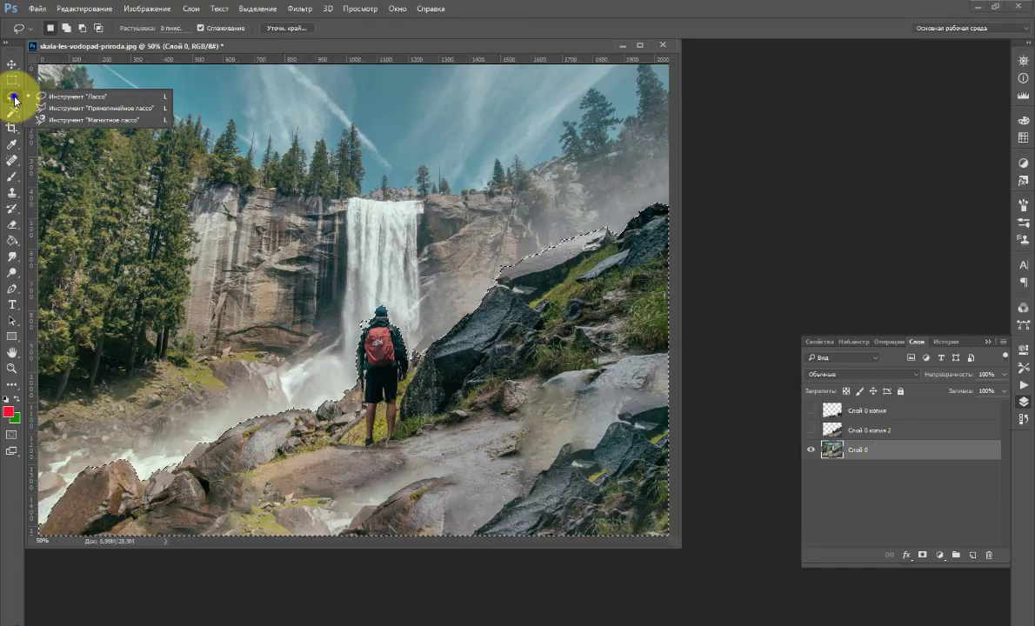
click(64, 97)
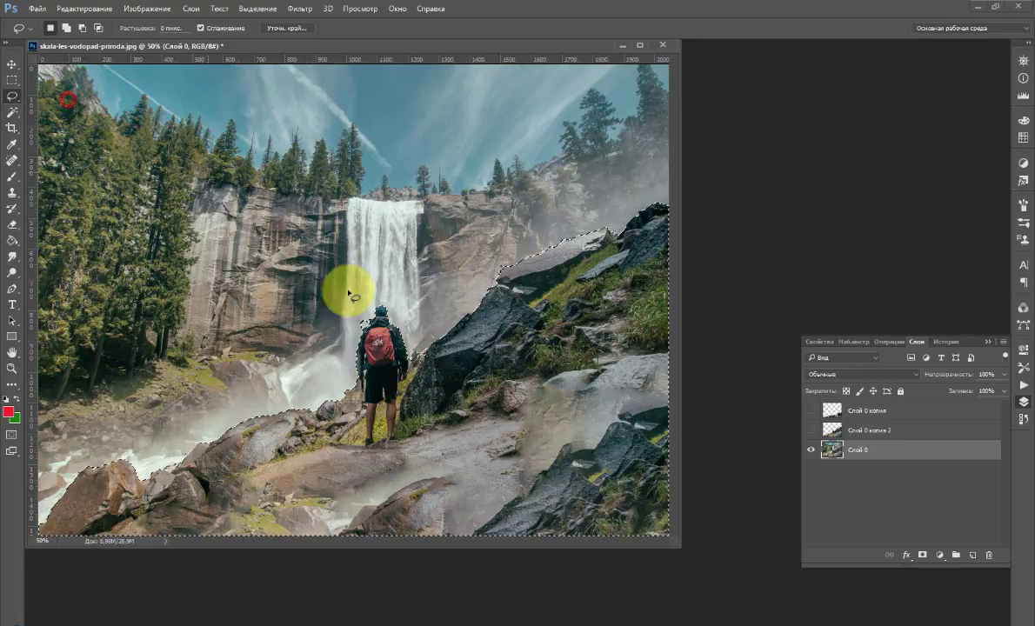
right_click(512, 425)
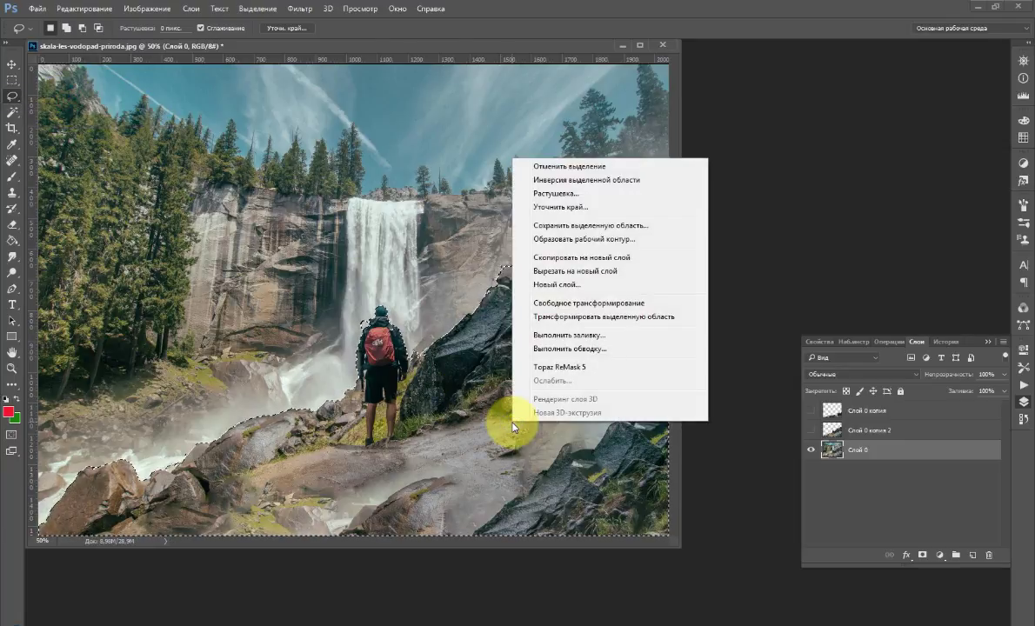
click(567, 338)
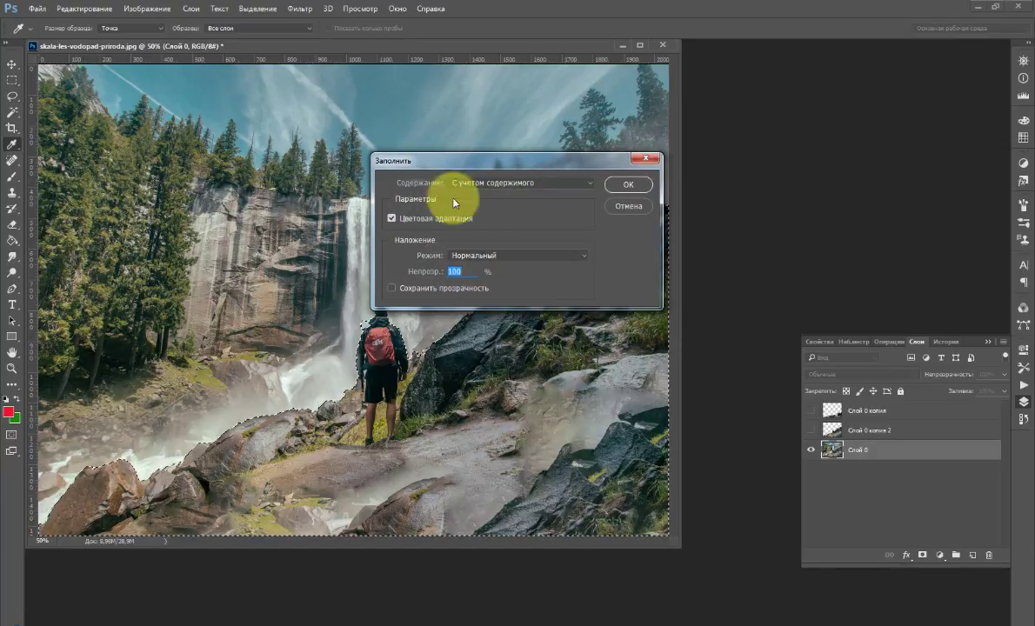
click(628, 184)
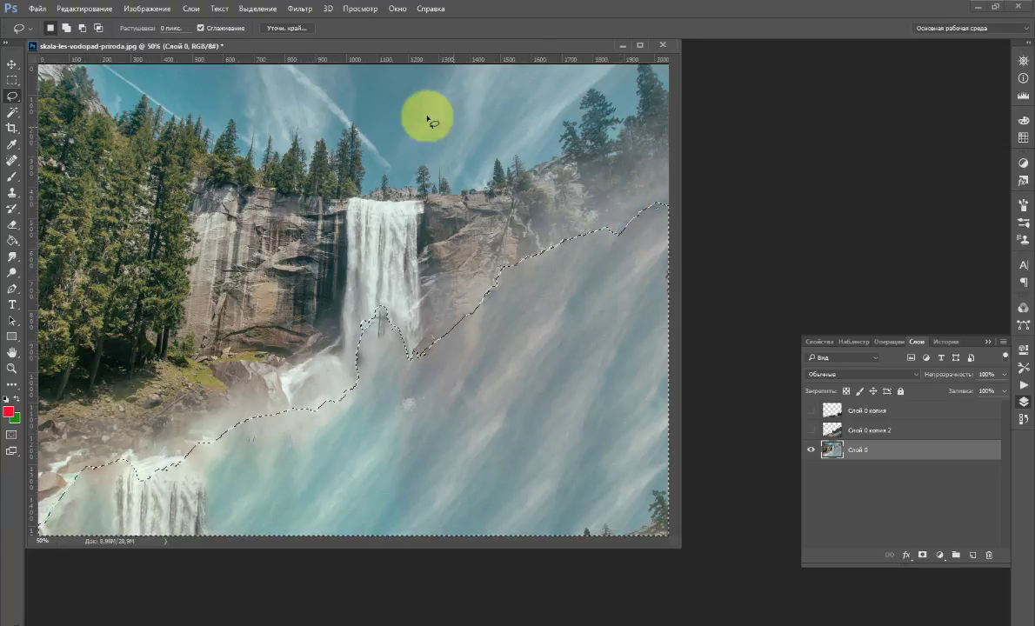
click(259, 8)
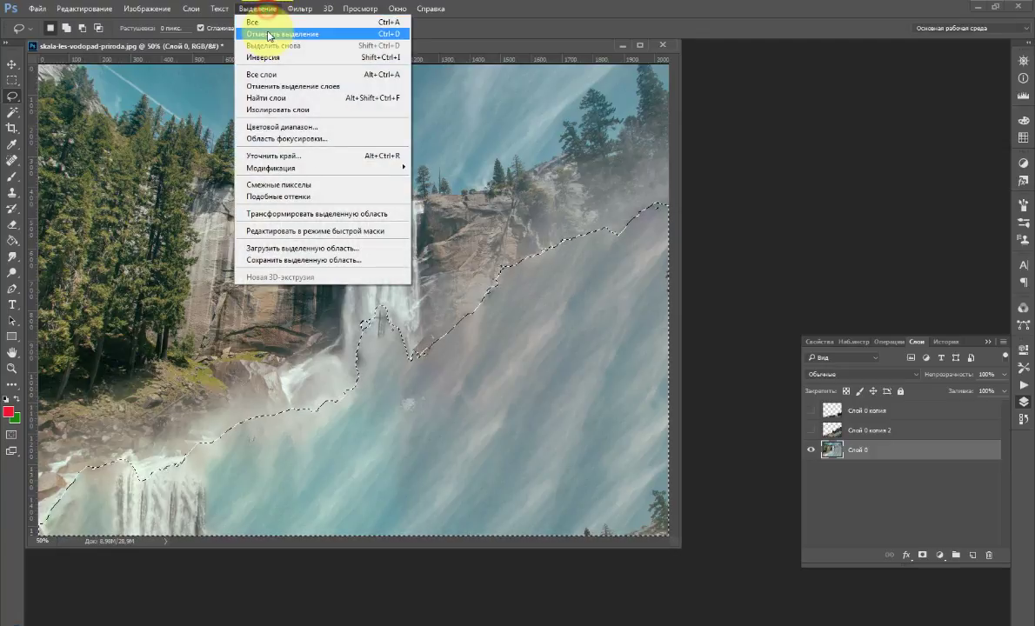
click(267, 33)
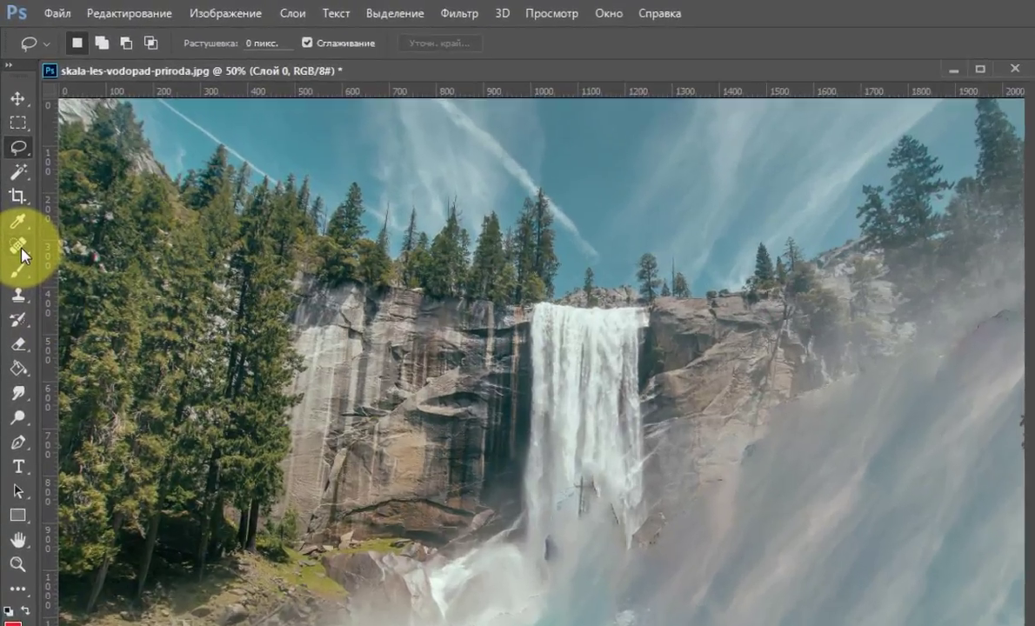
Retouch the fill seam, waterfall base, stray trees and duplicated lower waterfall on "Слой 0" with a 56 px Spot Healing Brush.
click(21, 249)
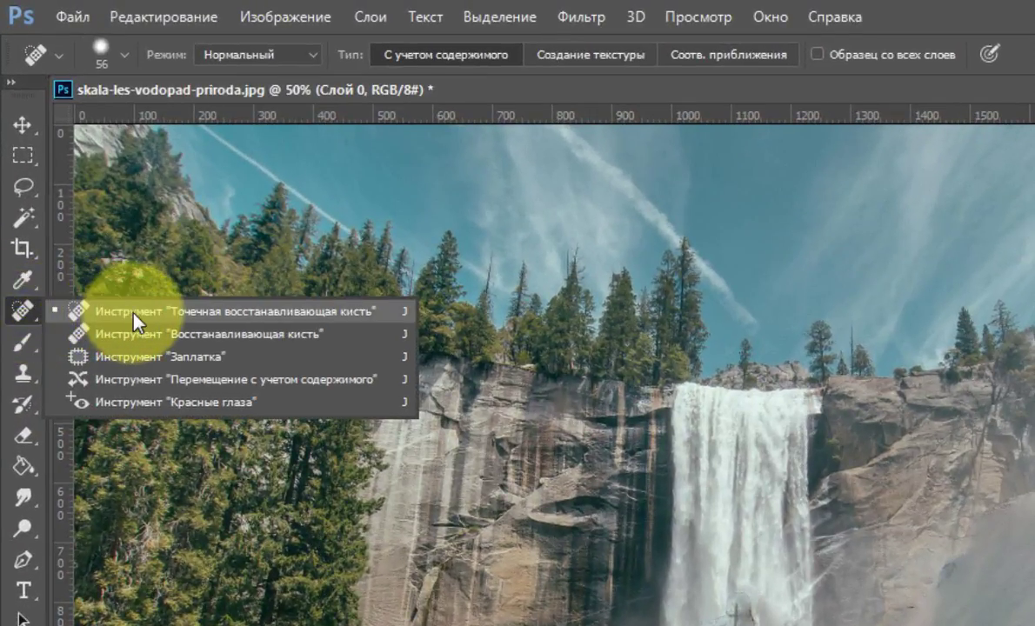
click(103, 255)
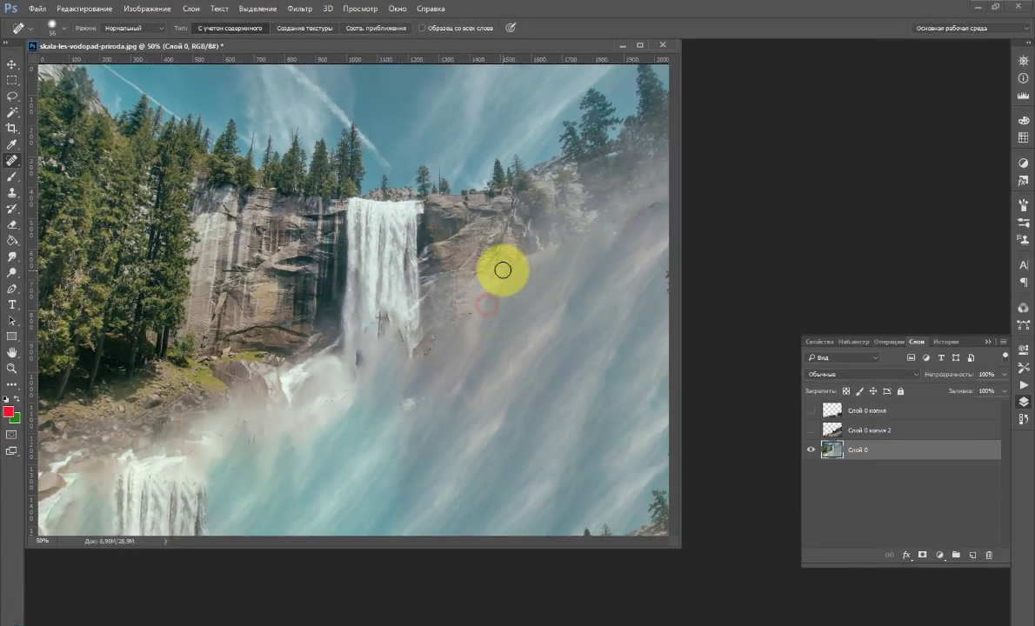
drag(502, 270, 546, 249)
drag(631, 216, 667, 203)
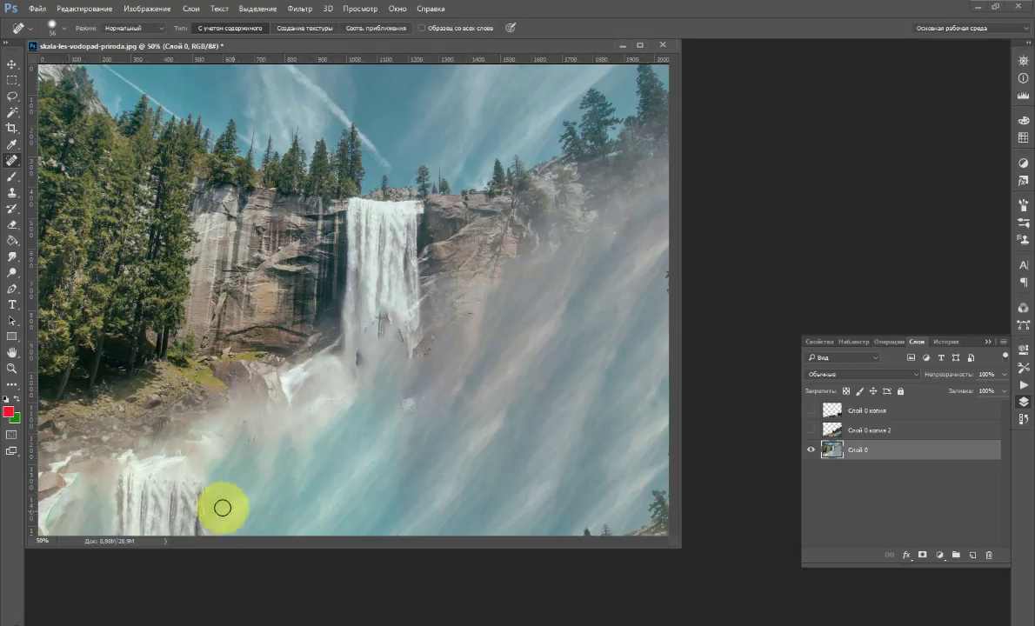
mouse_move(661, 495)
mouse_down()
mouse_move(663, 527)
mouse_move(578, 533)
mouse_move(663, 499)
mouse_move(624, 508)
mouse_up()
click(653, 490)
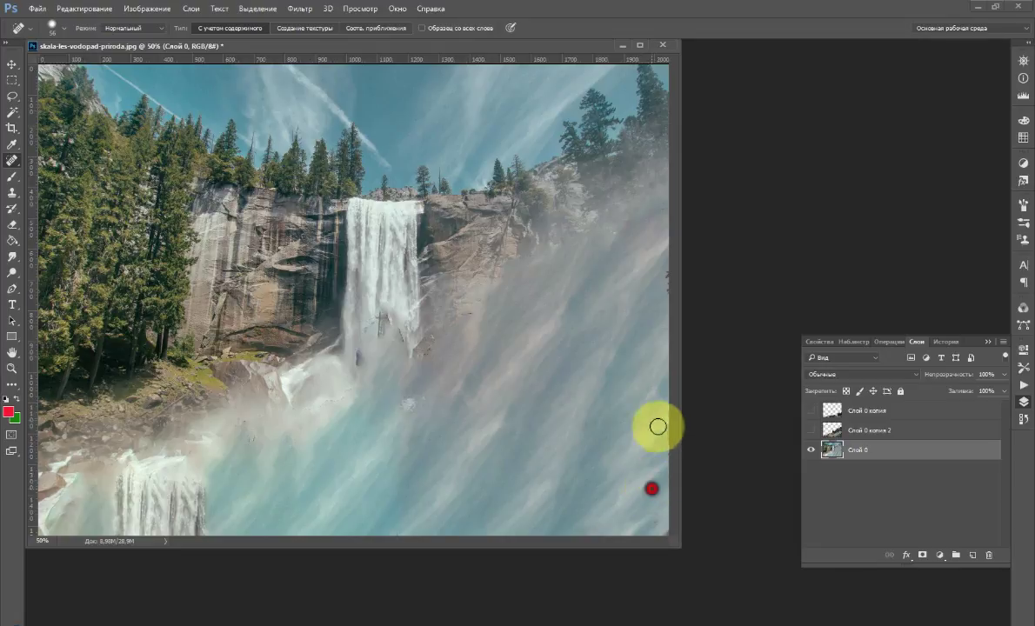
mouse_move(409, 358)
mouse_down()
mouse_move(427, 345)
mouse_move(406, 342)
mouse_move(389, 314)
mouse_move(382, 346)
mouse_move(367, 257)
mouse_up()
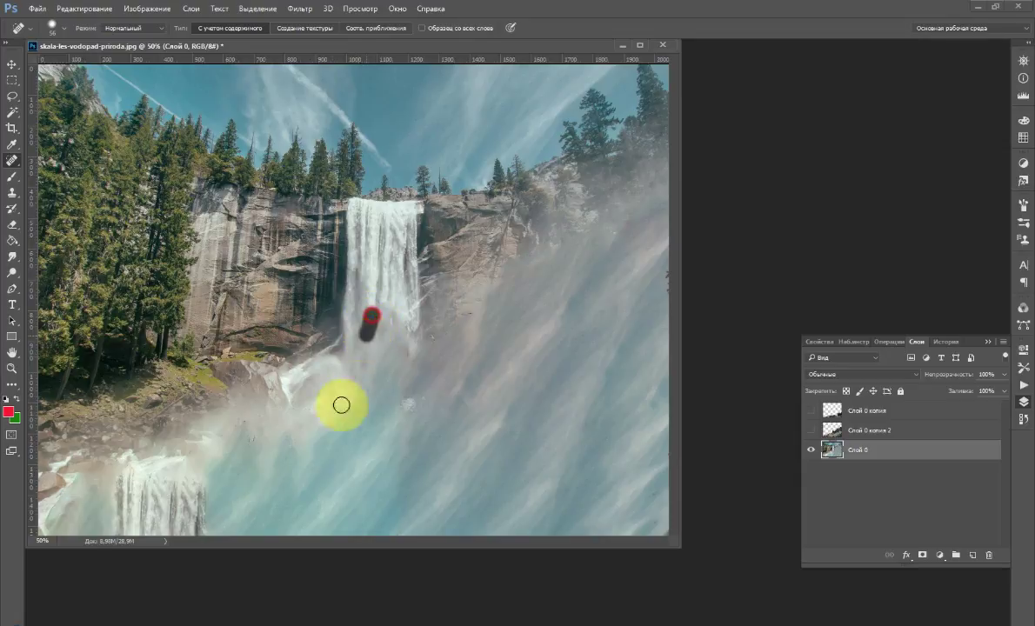
click(113, 494)
mouse_move(114, 494)
mouse_down()
mouse_move(113, 526)
mouse_move(219, 526)
mouse_move(148, 522)
mouse_move(194, 509)
mouse_move(143, 505)
mouse_move(145, 485)
mouse_move(197, 486)
mouse_move(154, 499)
mouse_move(217, 521)
mouse_up()
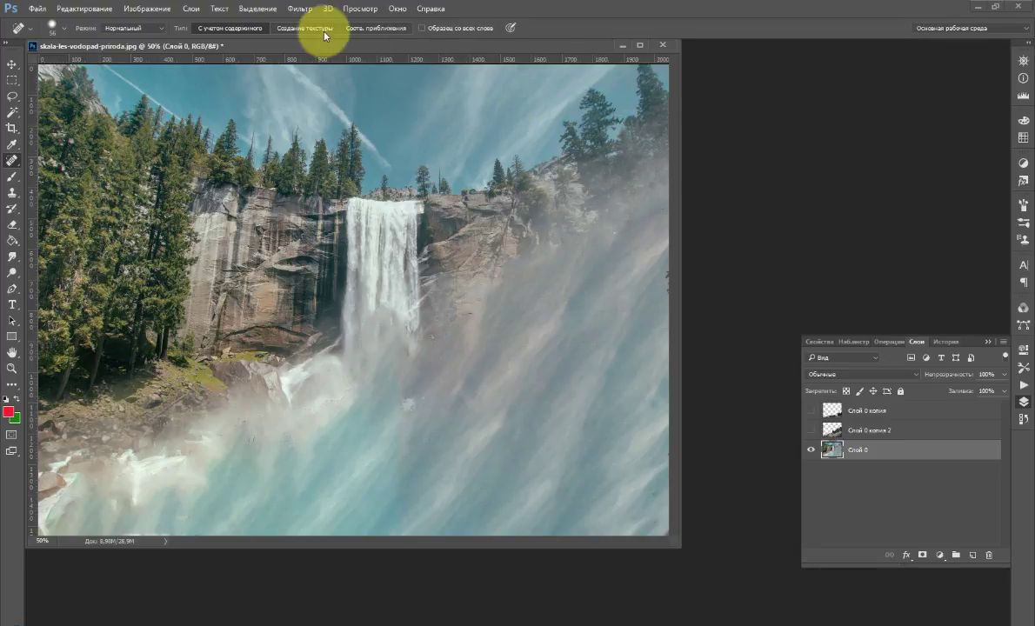
Open the retouched "Слой 0" in Topaz ReMask and outline the treeline and cliff against the sky with a size 42 compute brush.
click(302, 12)
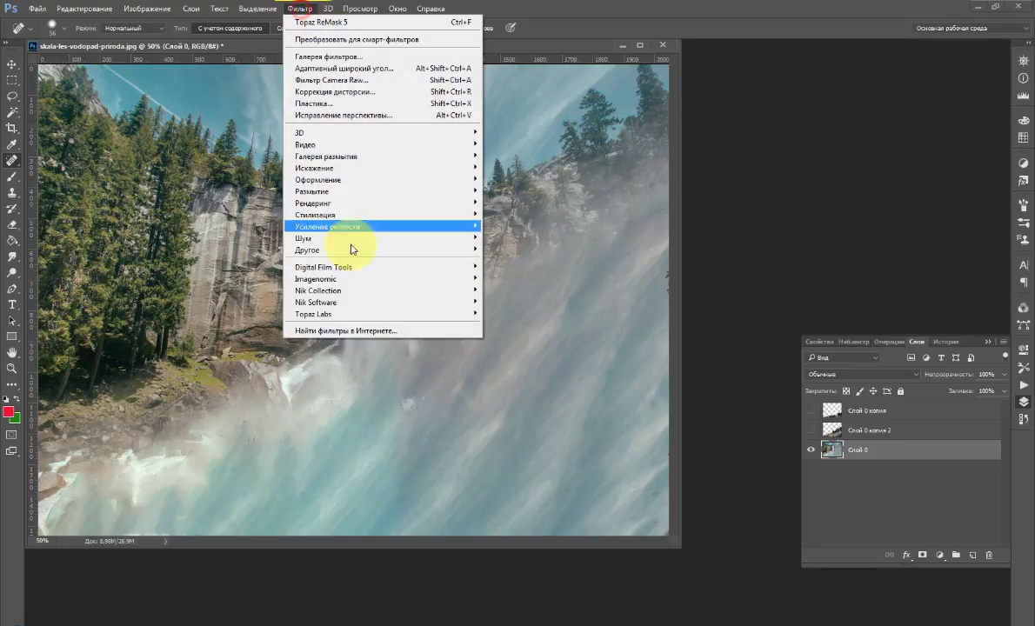
mouse_move(357, 315)
click(502, 314)
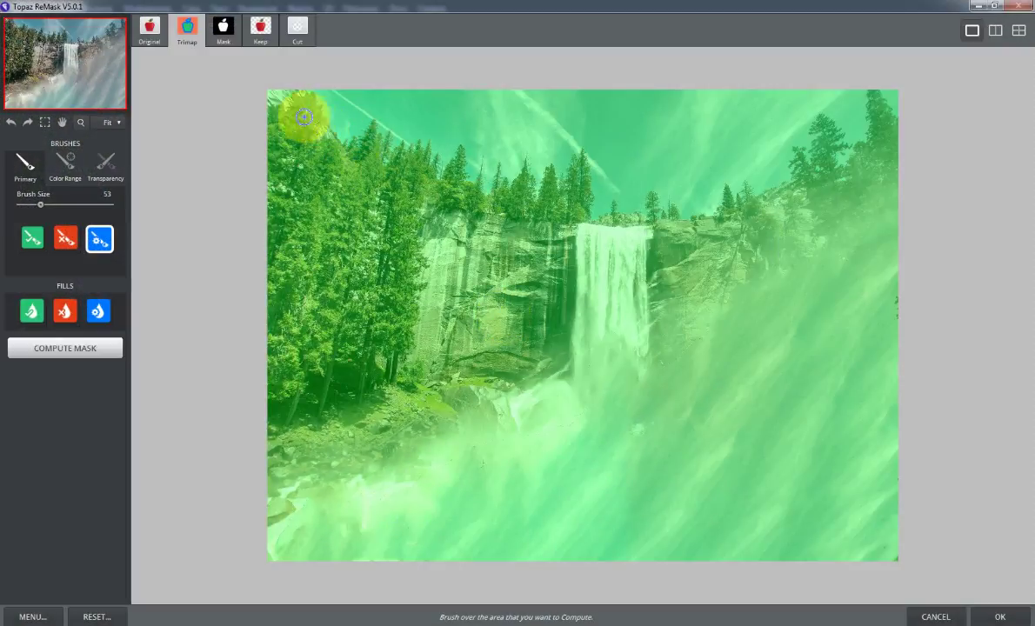
drag(38, 206, 35, 205)
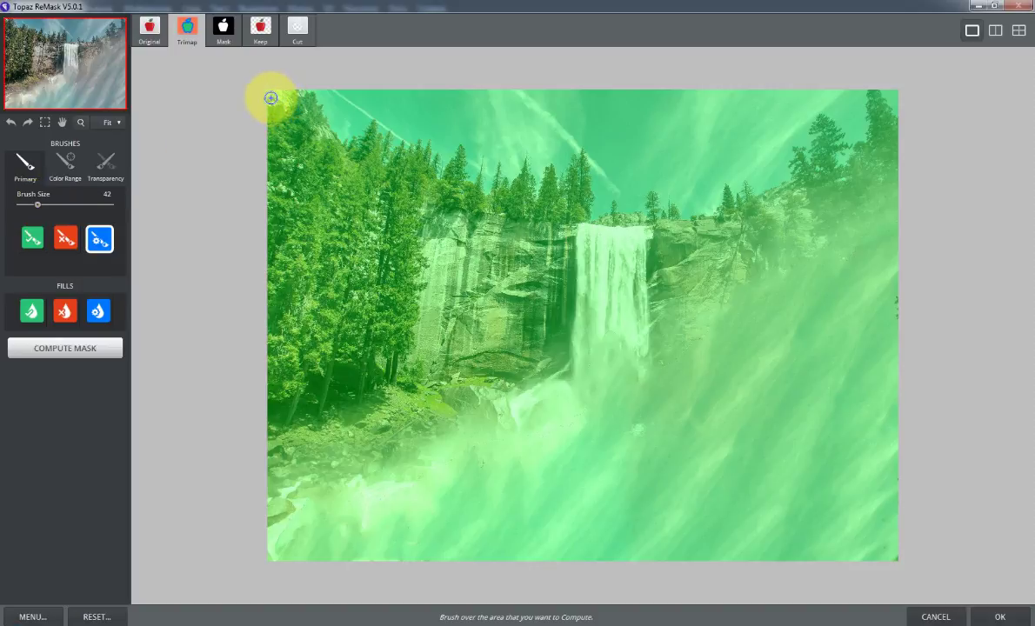
mouse_move(275, 103)
mouse_down()
mouse_move(310, 94)
mouse_move(339, 139)
mouse_move(370, 123)
mouse_move(388, 138)
mouse_move(386, 161)
mouse_move(415, 142)
mouse_move(441, 173)
mouse_move(459, 150)
mouse_move(462, 174)
mouse_move(470, 180)
mouse_move(482, 164)
mouse_move(487, 190)
mouse_up()
mouse_move(501, 163)
mouse_down()
mouse_move(535, 191)
mouse_move(549, 168)
mouse_move(557, 187)
mouse_move(578, 153)
mouse_move(593, 214)
mouse_move(618, 204)
mouse_move(642, 215)
mouse_move(649, 193)
mouse_move(663, 213)
mouse_move(668, 204)
mouse_move(677, 215)
mouse_move(719, 217)
mouse_move(728, 187)
mouse_move(734, 199)
mouse_move(741, 187)
mouse_move(750, 197)
mouse_move(784, 188)
mouse_move(797, 152)
mouse_move(810, 163)
mouse_move(821, 123)
mouse_move(842, 143)
mouse_move(843, 166)
mouse_move(858, 158)
mouse_move(870, 93)
mouse_move(904, 120)
mouse_up()
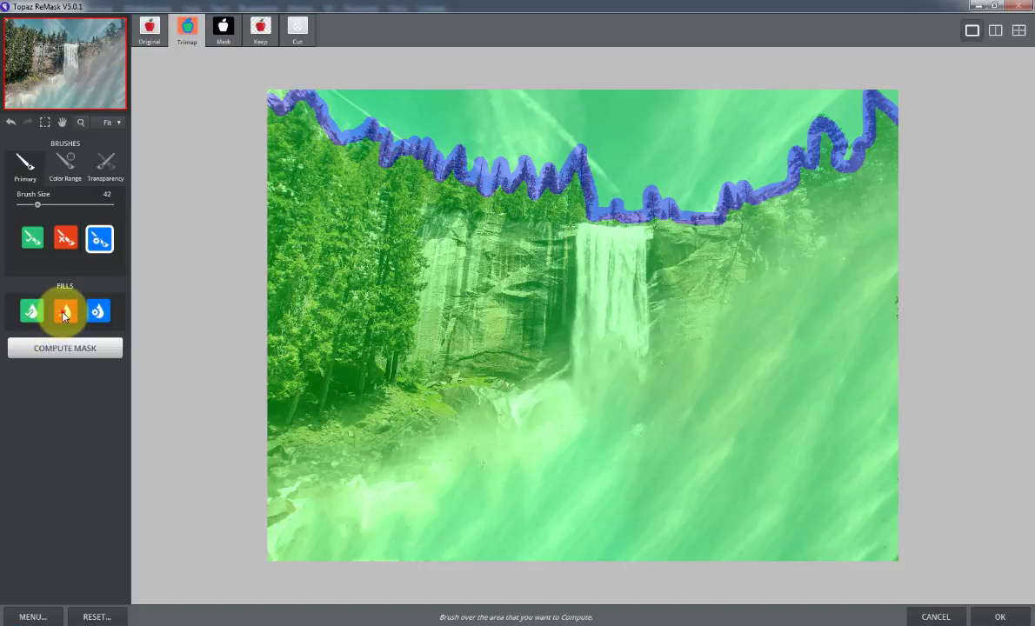
Fill the sky above the outlined treeline as the area to cut and compute the mask.
click(64, 313)
click(527, 110)
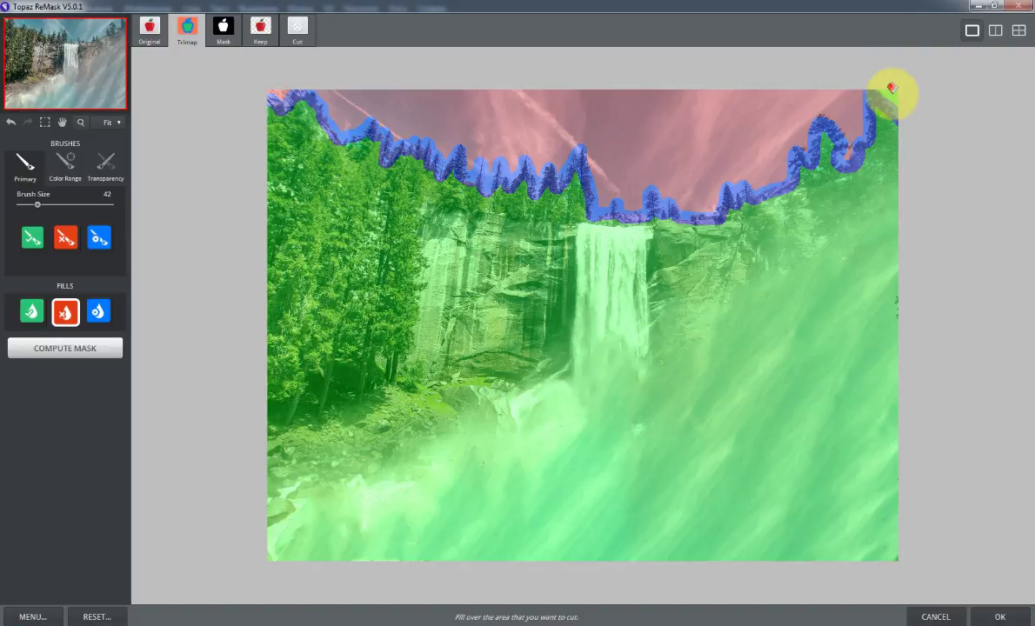
click(77, 352)
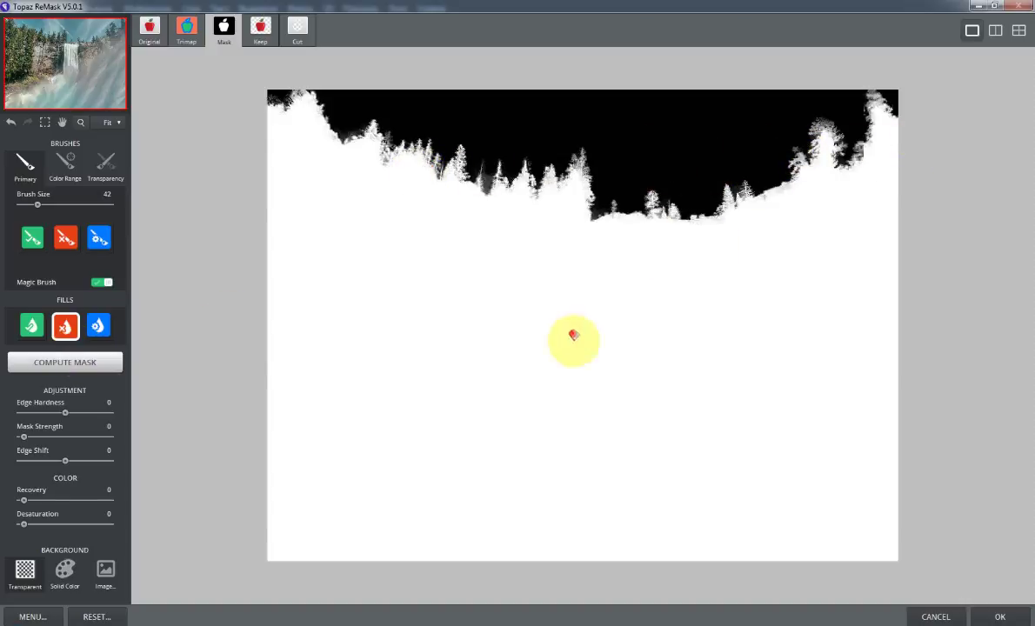
Set the mask's edge hardness to 100 and apply the cutout to the Photoshop document.
click(65, 414)
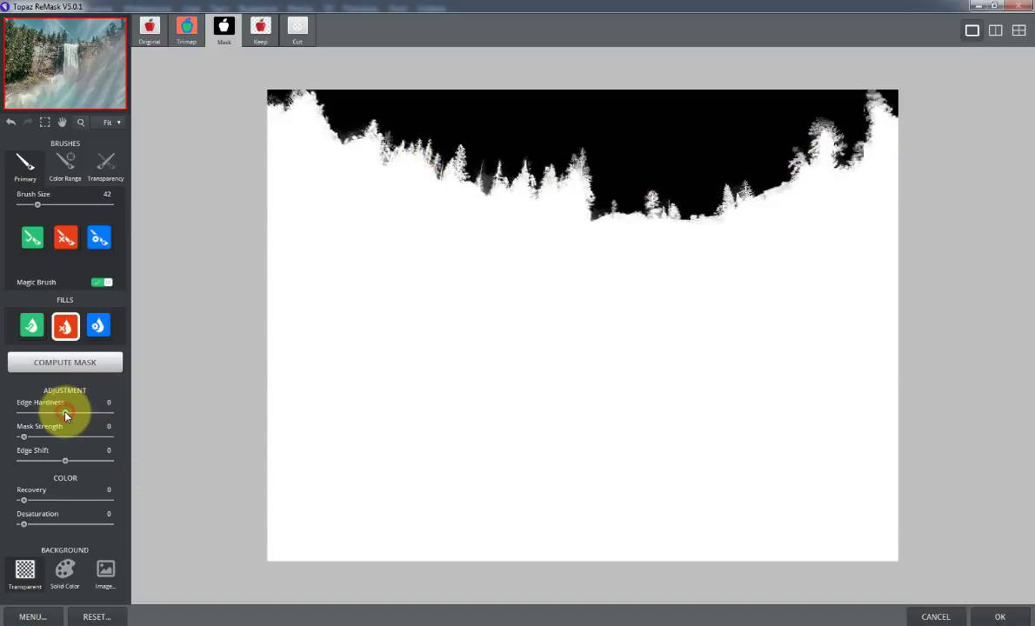
drag(79, 416, 106, 419)
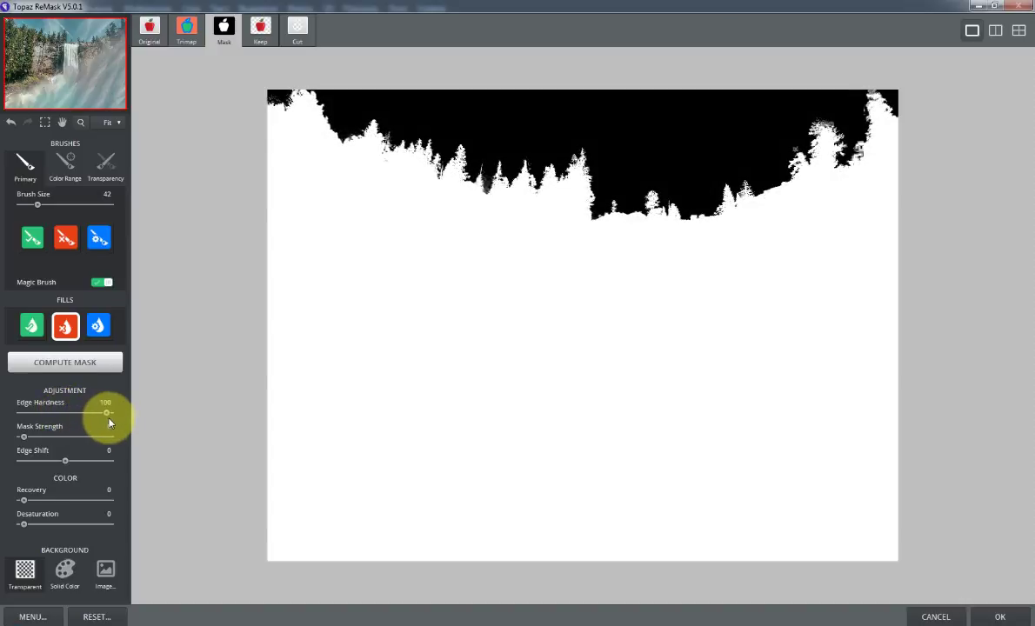
click(999, 618)
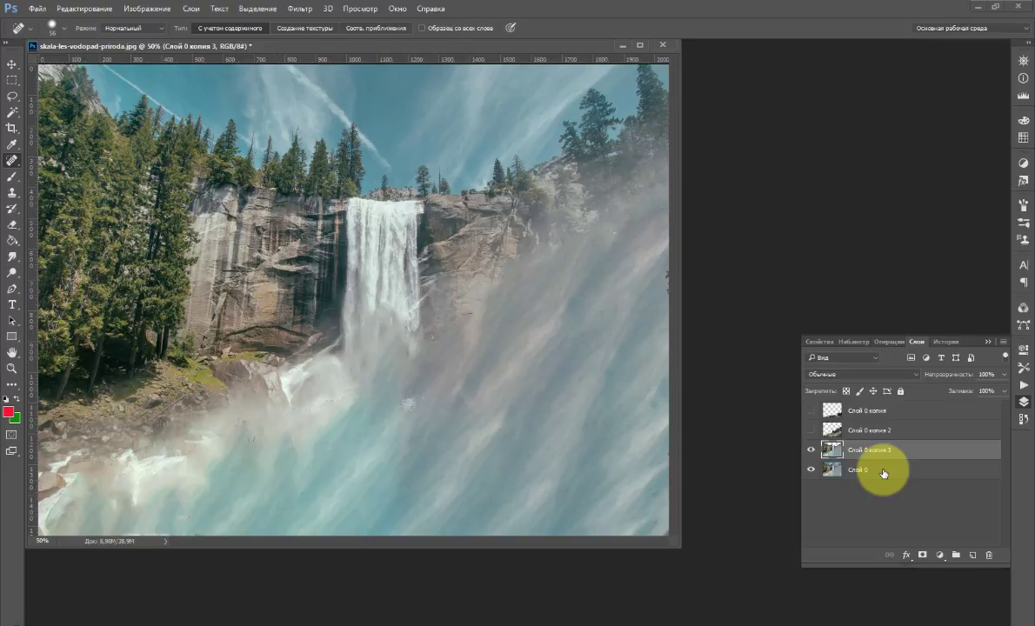
Load the outline of "Слой 0 копия 3" as a selection, then hide that layer and make "Слой 0" active.
key(ctrl)
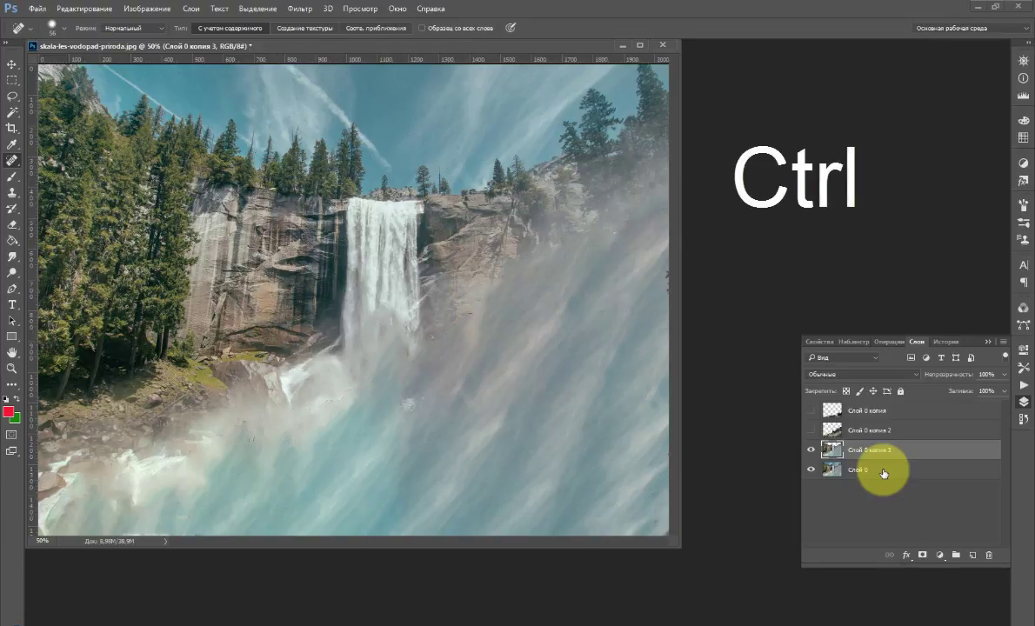
ctrl+click(832, 452)
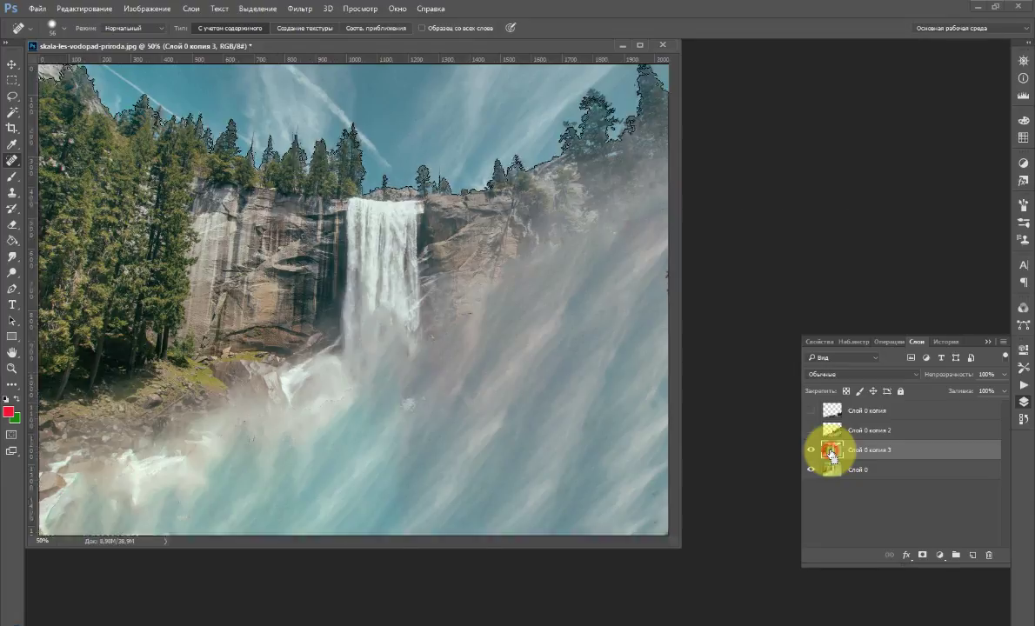
click(810, 449)
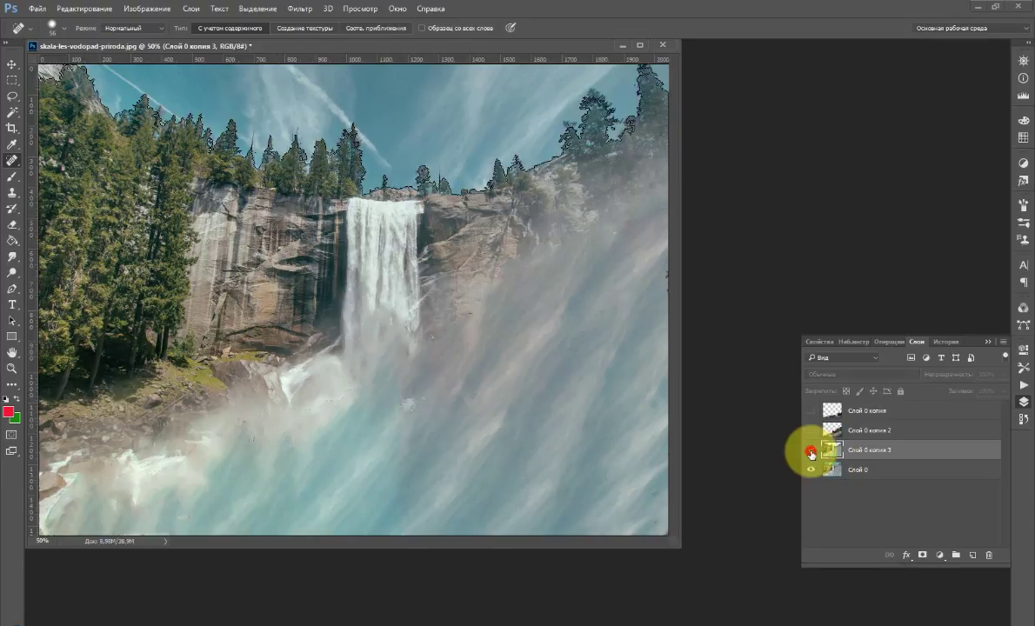
click(886, 471)
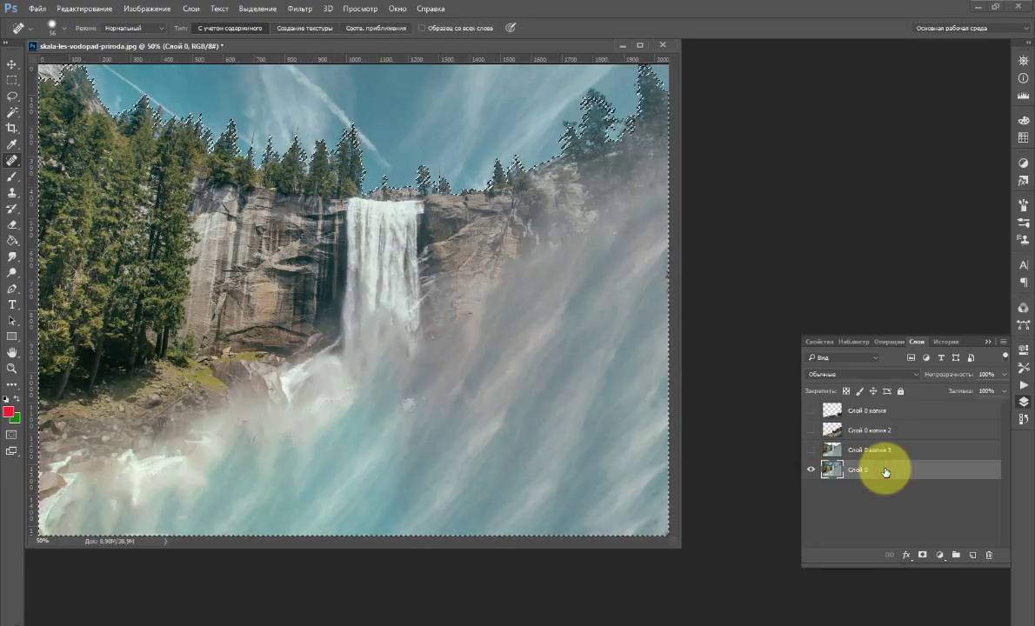
Fill the selected forest, cliff and waterfall on "Слой 0" with Content-Aware fill, colour adaptation, normal mode and 100% opacity, then deselect.
click(12, 96)
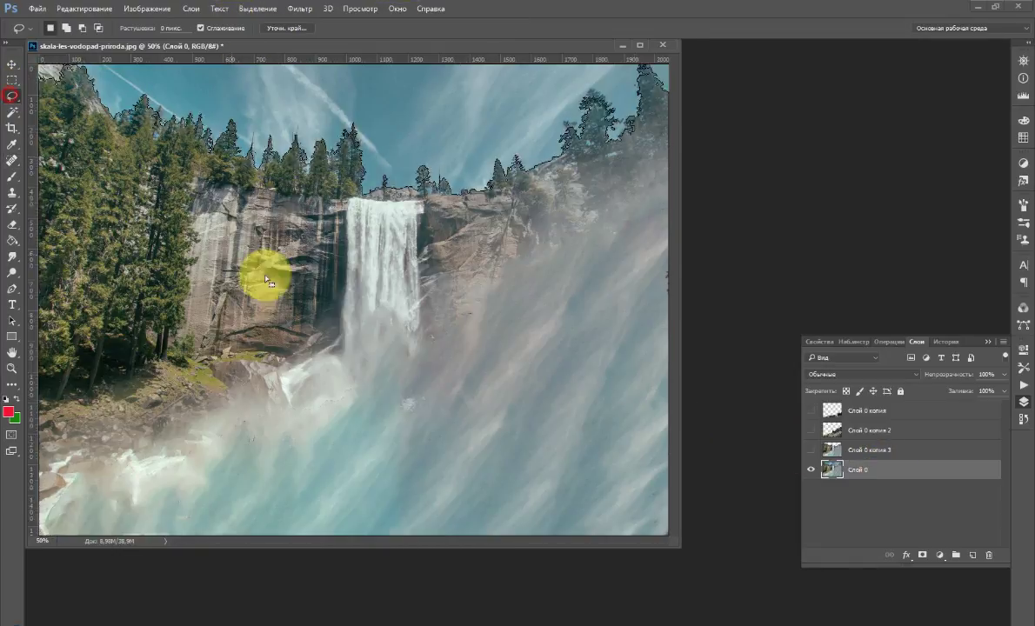
right_click(345, 313)
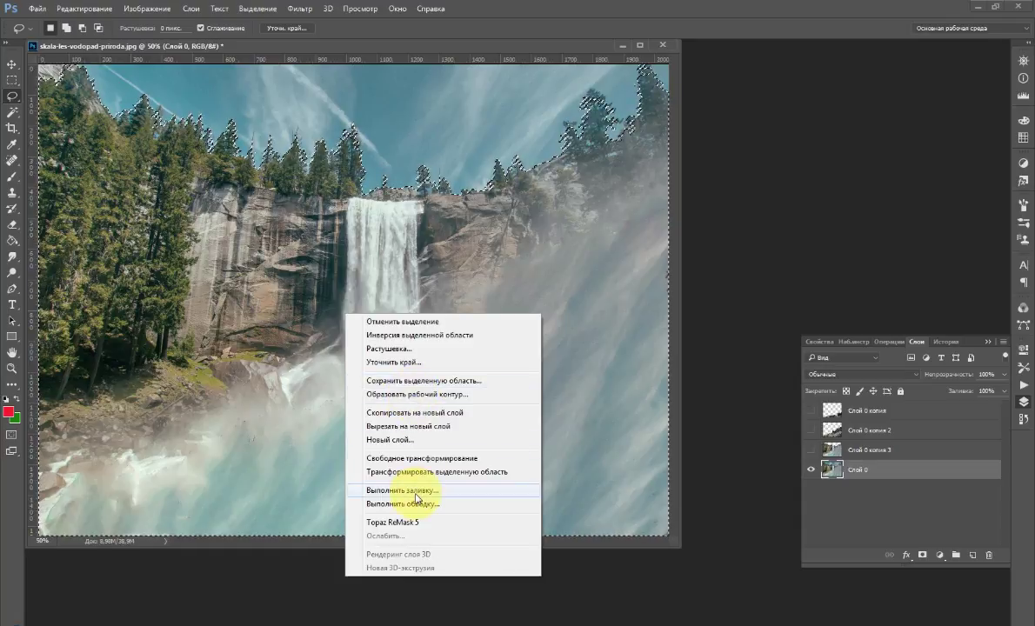
click(418, 492)
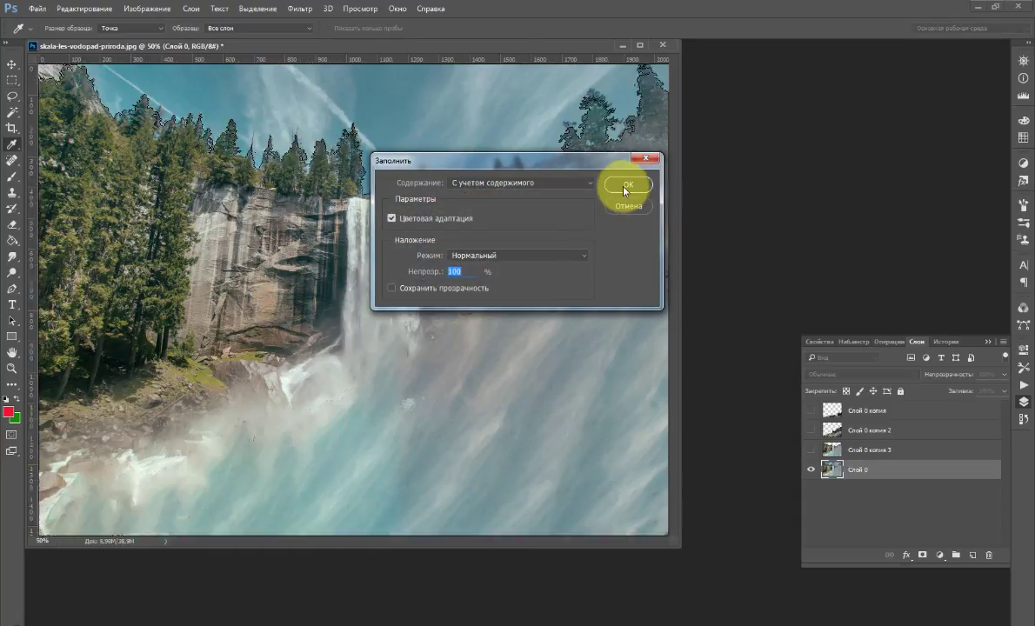
click(624, 191)
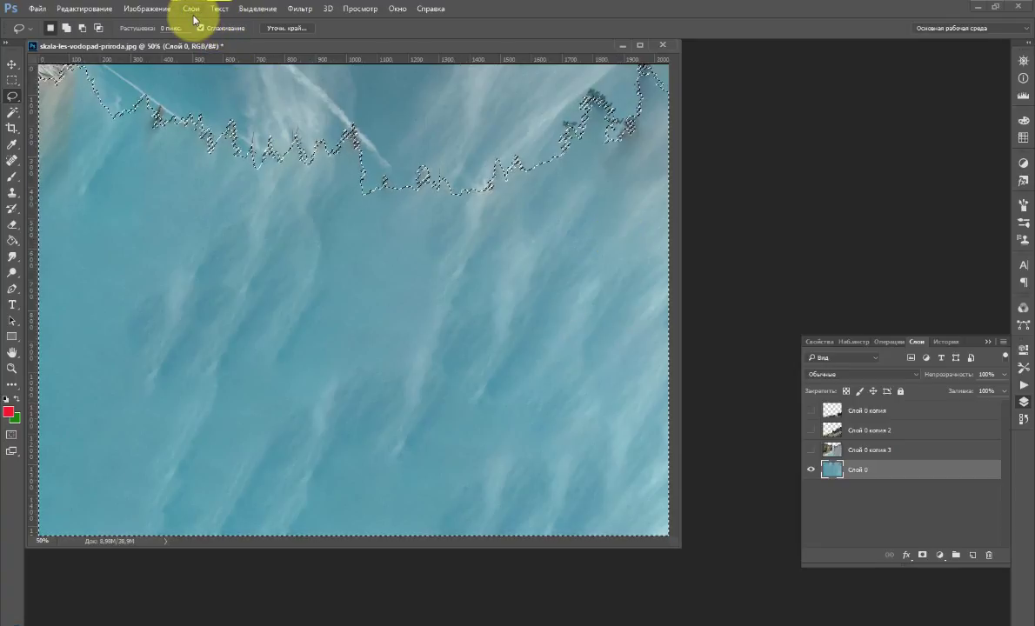
click(260, 13)
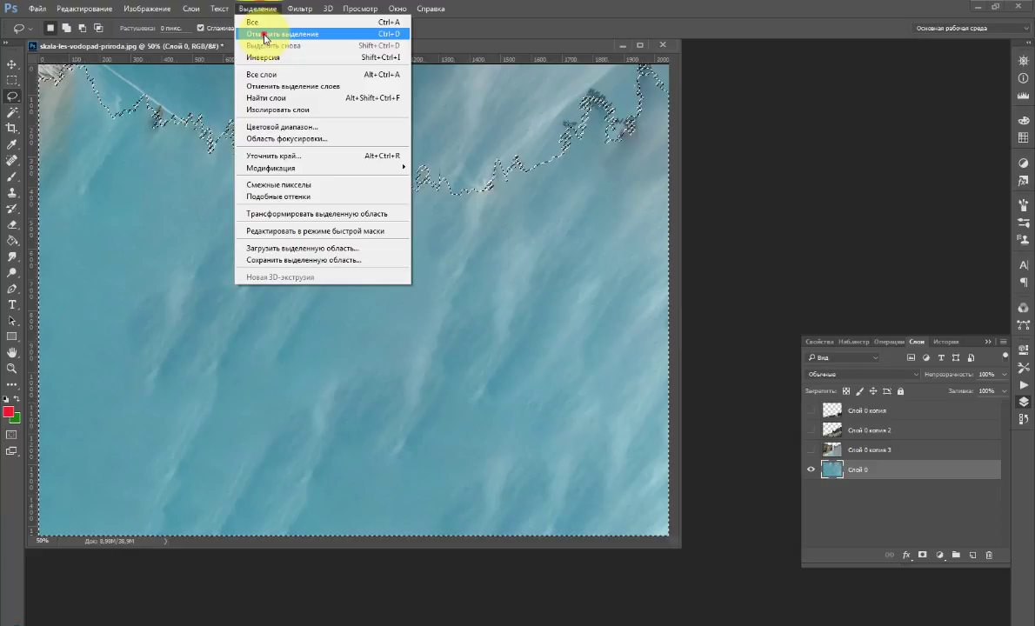
click(265, 36)
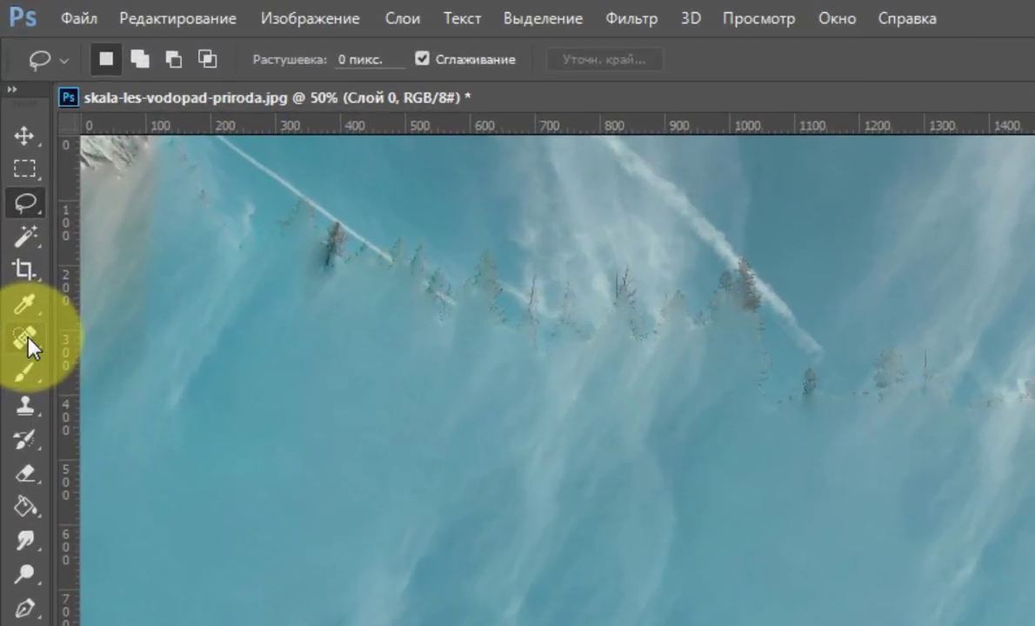
Retouch the rock corner, tree remnants and fill seam along the former treeline on "Слой 0" with a 56 px Spot Healing Brush.
click(13, 160)
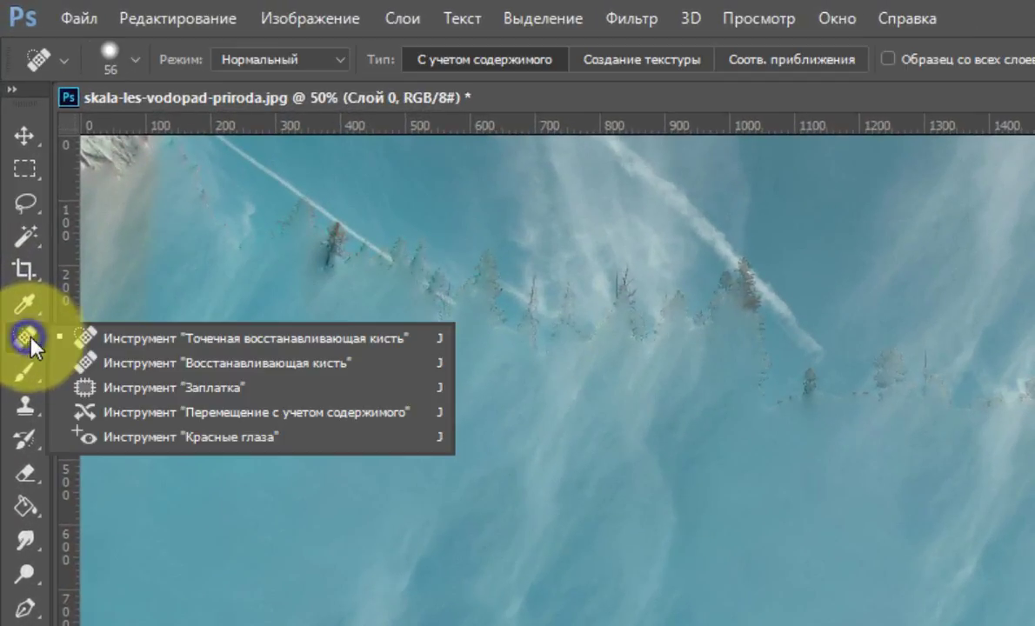
click(189, 340)
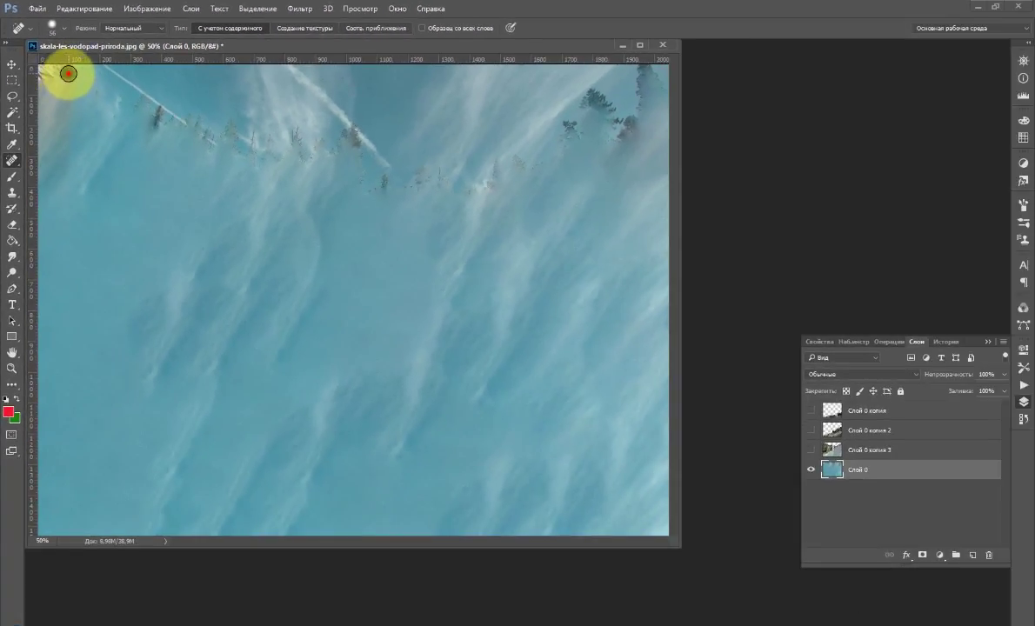
drag(68, 73, 37, 85)
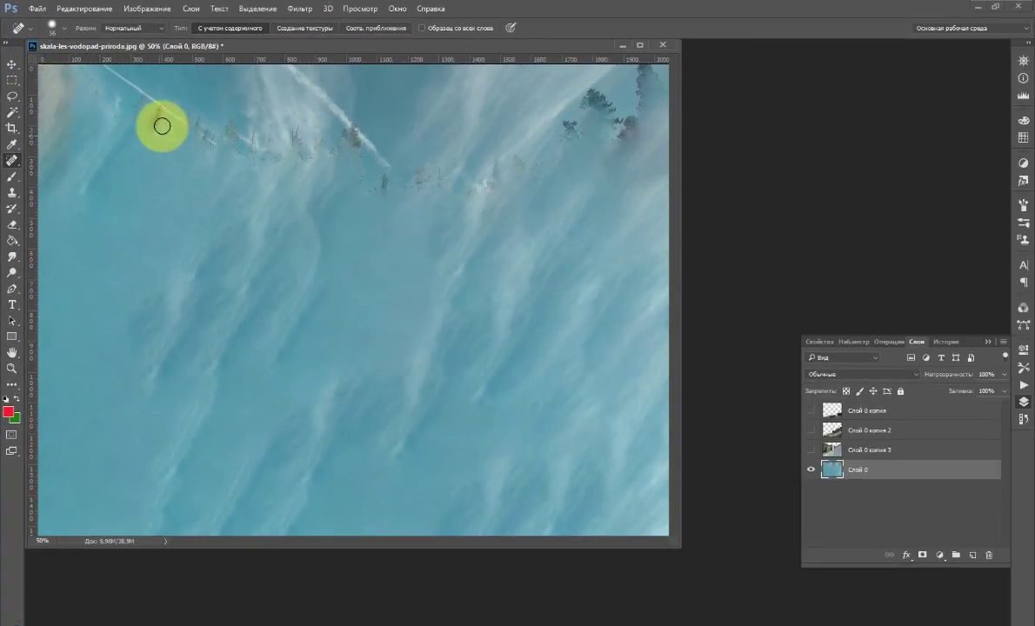
mouse_move(159, 111)
mouse_down()
mouse_move(144, 115)
mouse_move(136, 104)
mouse_move(168, 113)
mouse_move(154, 116)
mouse_move(152, 151)
mouse_up()
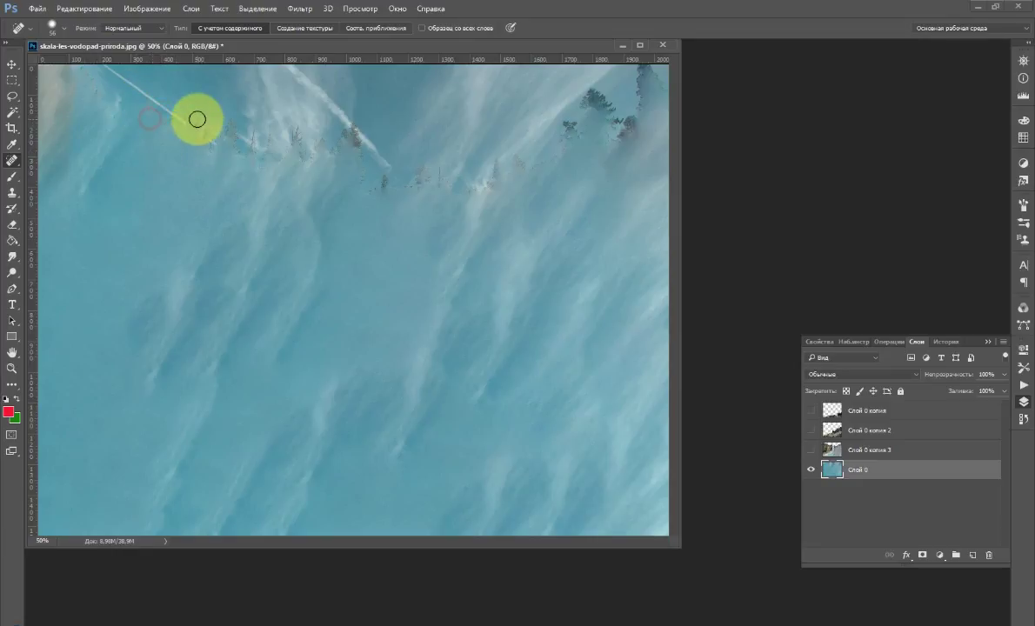
mouse_move(195, 122)
mouse_down()
mouse_move(215, 142)
mouse_move(193, 121)
mouse_move(224, 128)
mouse_move(230, 158)
mouse_move(267, 139)
mouse_move(257, 131)
mouse_move(251, 155)
mouse_move(229, 123)
mouse_move(235, 154)
mouse_up()
click(266, 143)
right_click(340, 206)
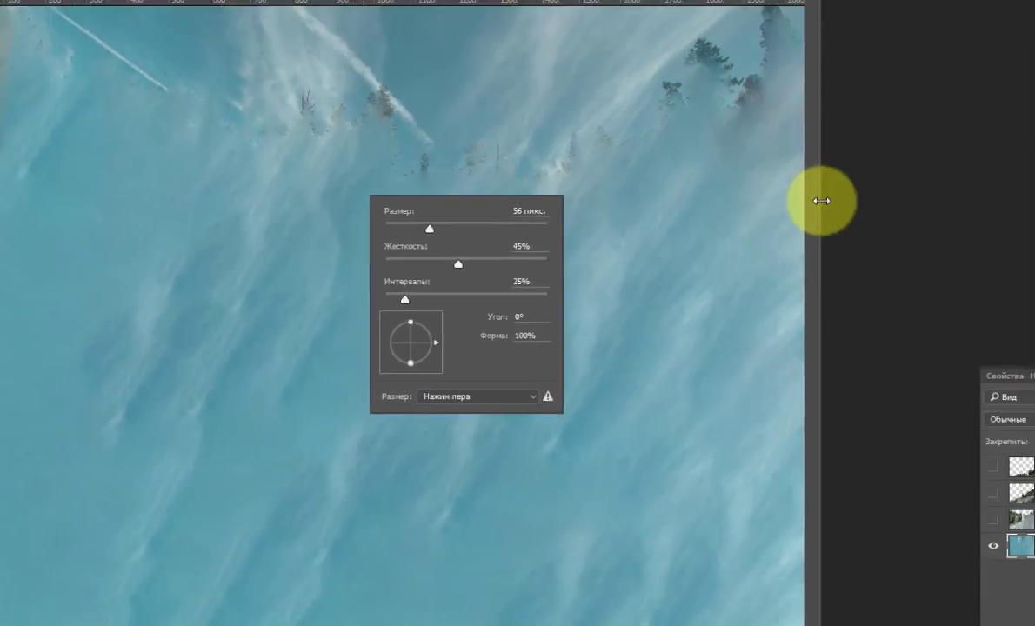
click(686, 212)
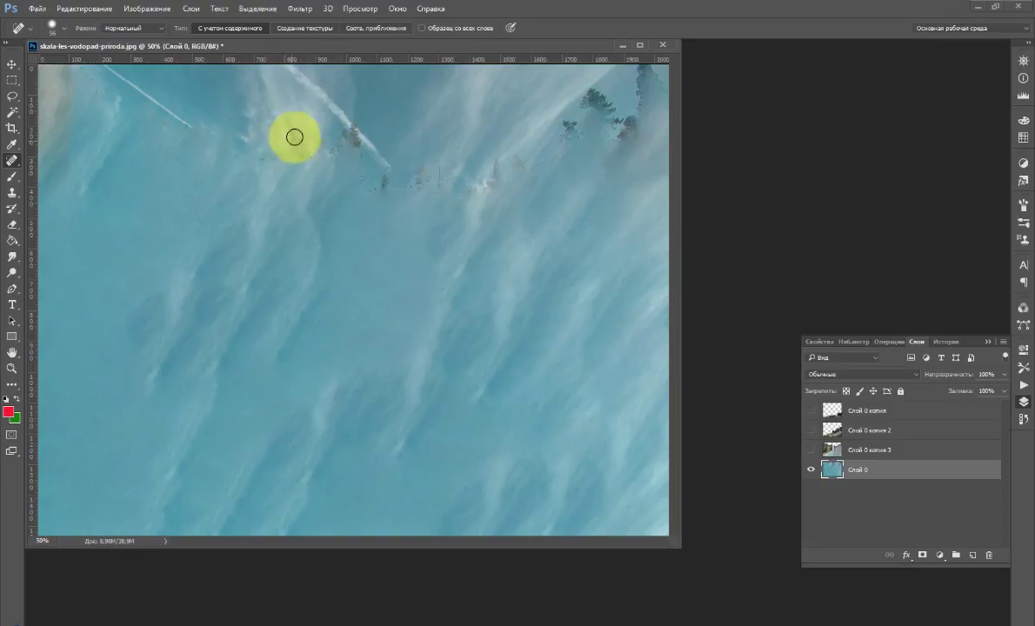
click(295, 141)
click(282, 156)
click(310, 154)
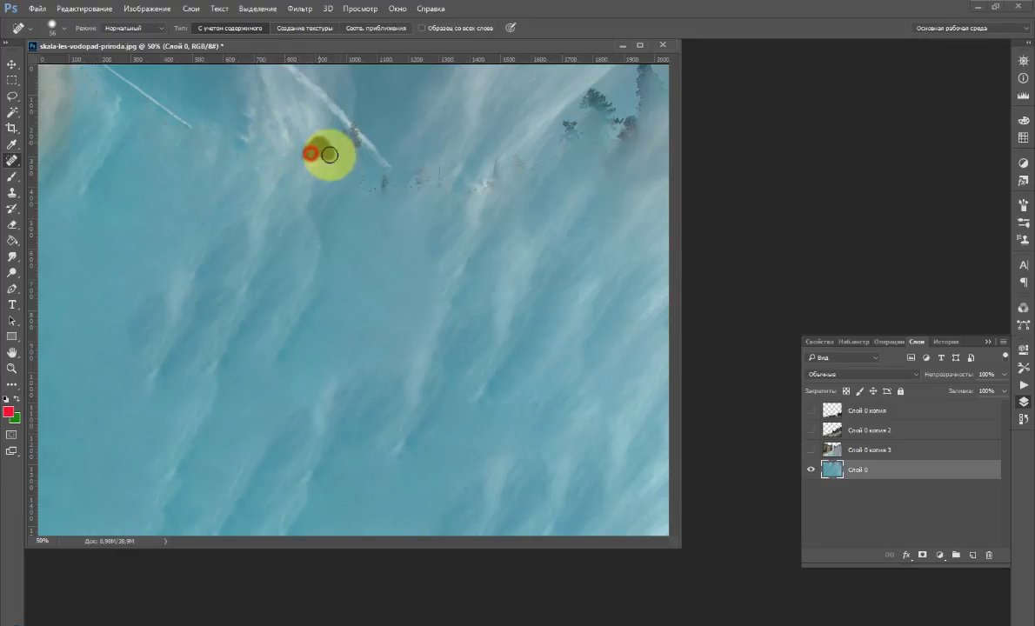
drag(361, 155, 365, 191)
click(352, 124)
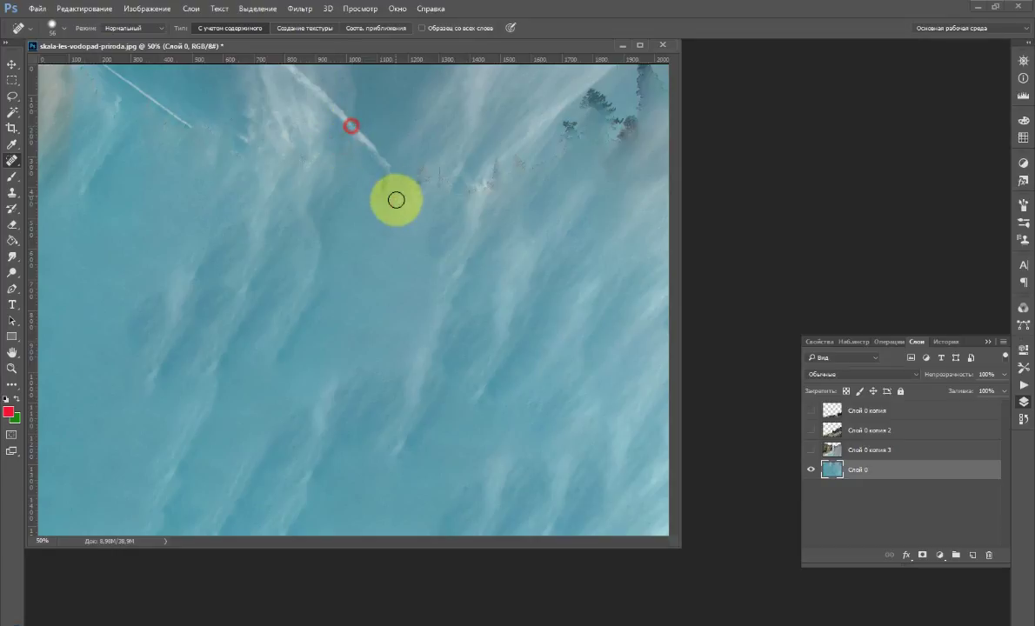
click(384, 186)
click(423, 181)
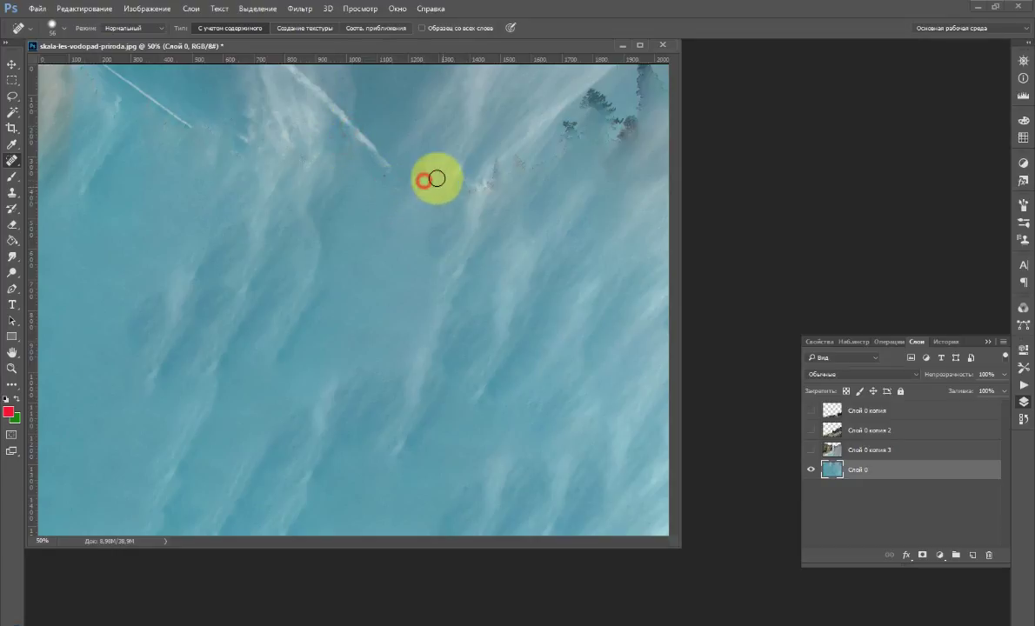
drag(437, 180, 386, 180)
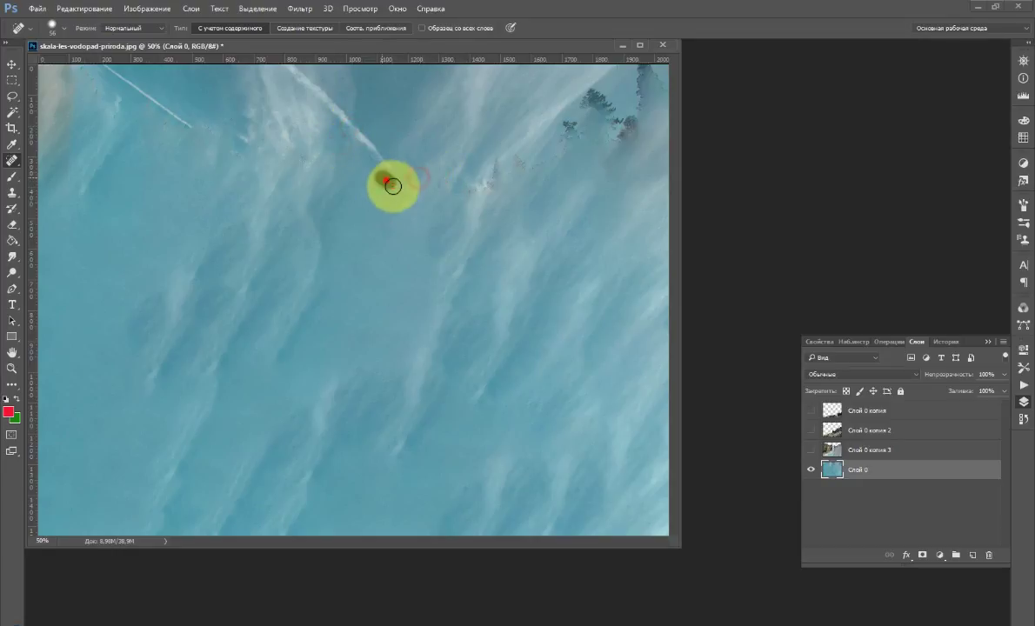
click(456, 184)
click(493, 173)
mouse_move(527, 166)
mouse_down()
mouse_move(570, 121)
mouse_move(576, 140)
mouse_move(589, 93)
mouse_move(584, 107)
mouse_move(621, 122)
mouse_up()
mouse_move(645, 78)
mouse_down()
mouse_move(620, 136)
mouse_move(658, 80)
mouse_move(666, 96)
mouse_move(623, 107)
mouse_move(598, 94)
mouse_move(610, 106)
mouse_move(659, 69)
mouse_up()
drag(597, 101, 626, 142)
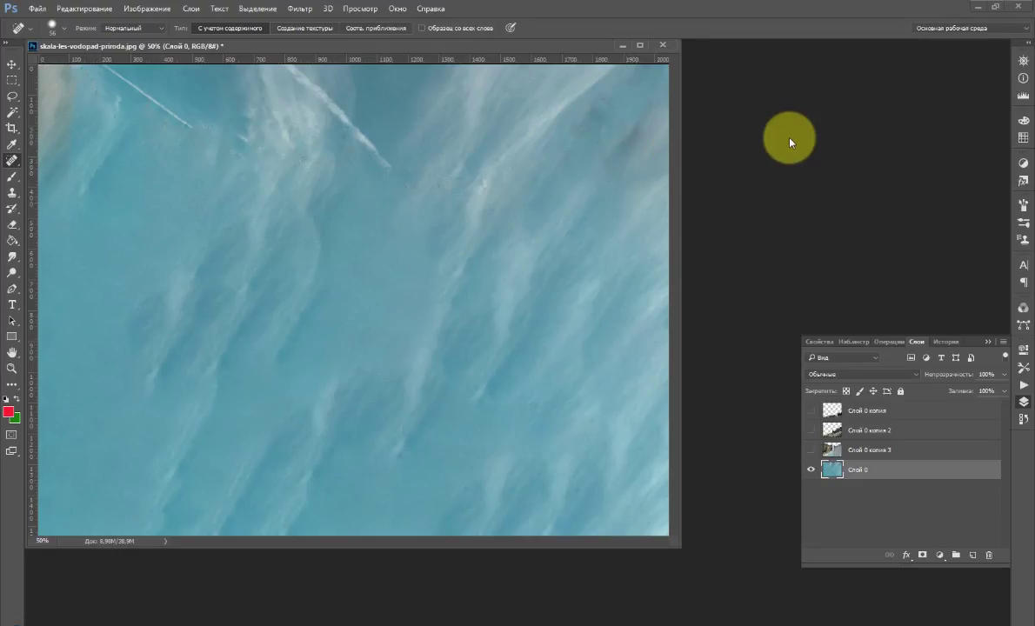
drag(83, 70, 97, 96)
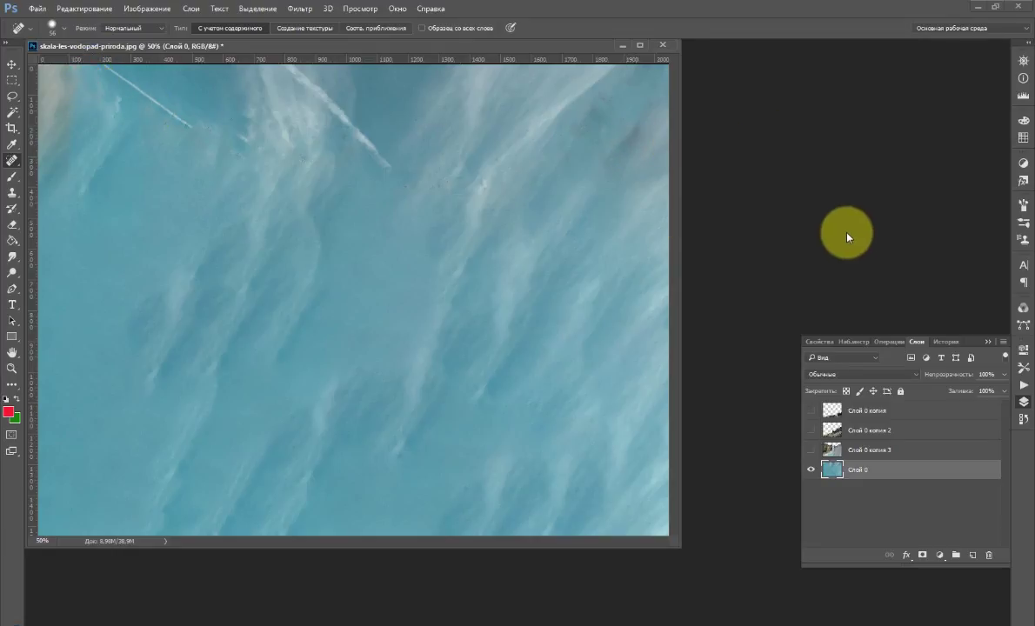
drag(420, 184, 451, 185)
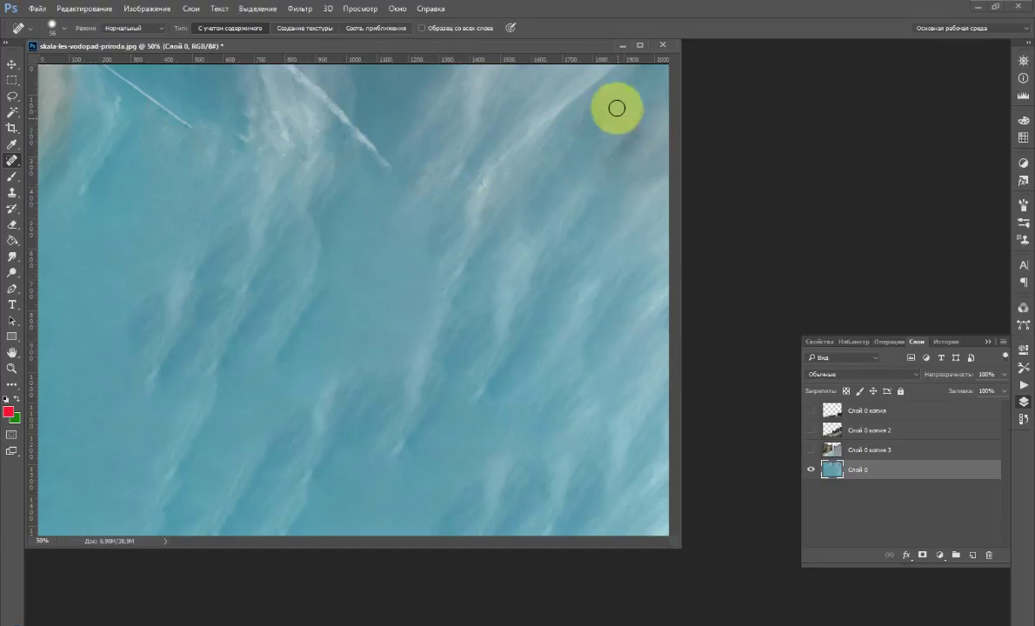
drag(616, 108, 594, 111)
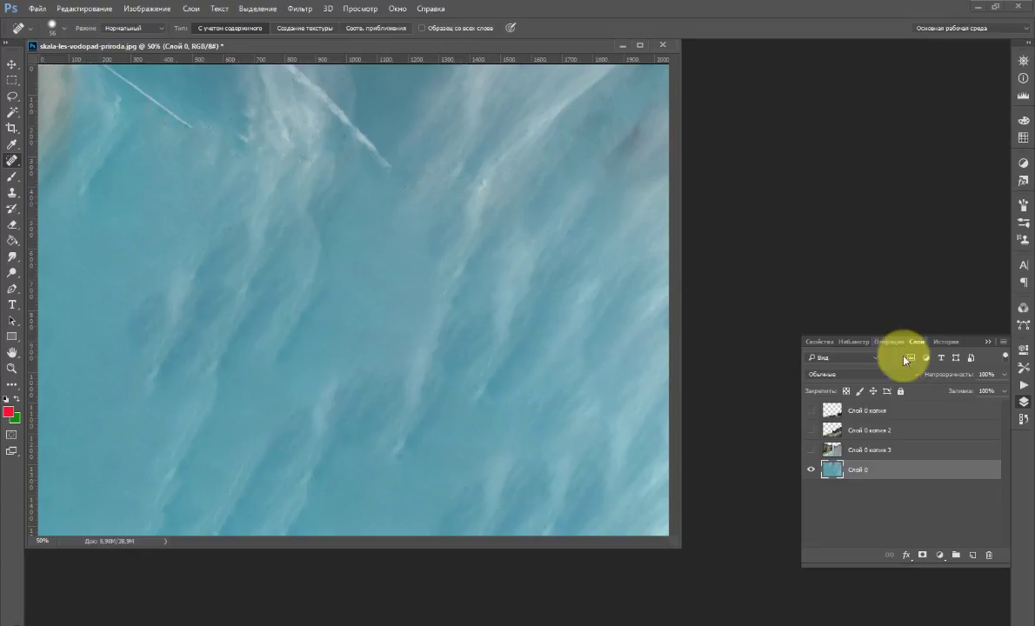
Make the hidden layers "Слой 0 копия 3", "Слой 0 копия 2" and "Слой 0 копия" visible again.
click(811, 449)
click(812, 431)
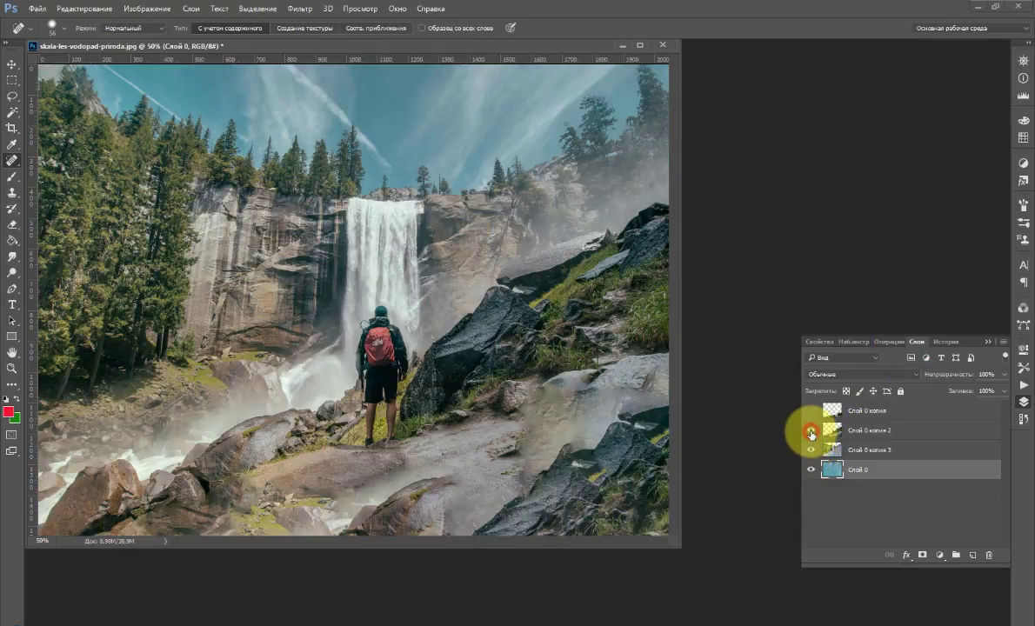
click(812, 411)
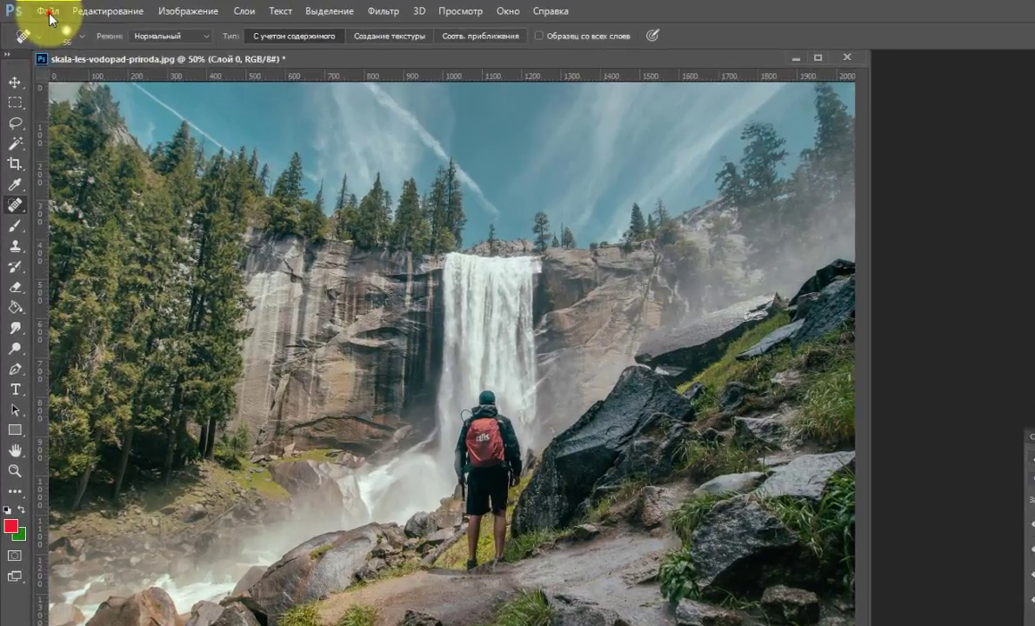
Export the visible layers as PNG-24 files with transparency and no layer trimming to the "для урока" folder, prefix "skala-les-vodopad-priroda".
click(48, 12)
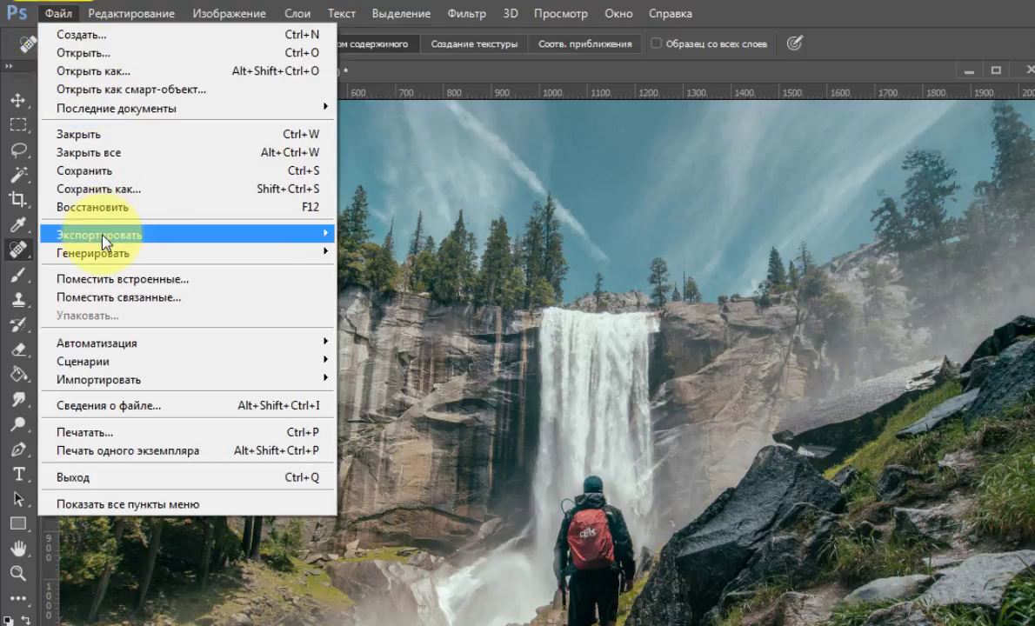
mouse_move(105, 242)
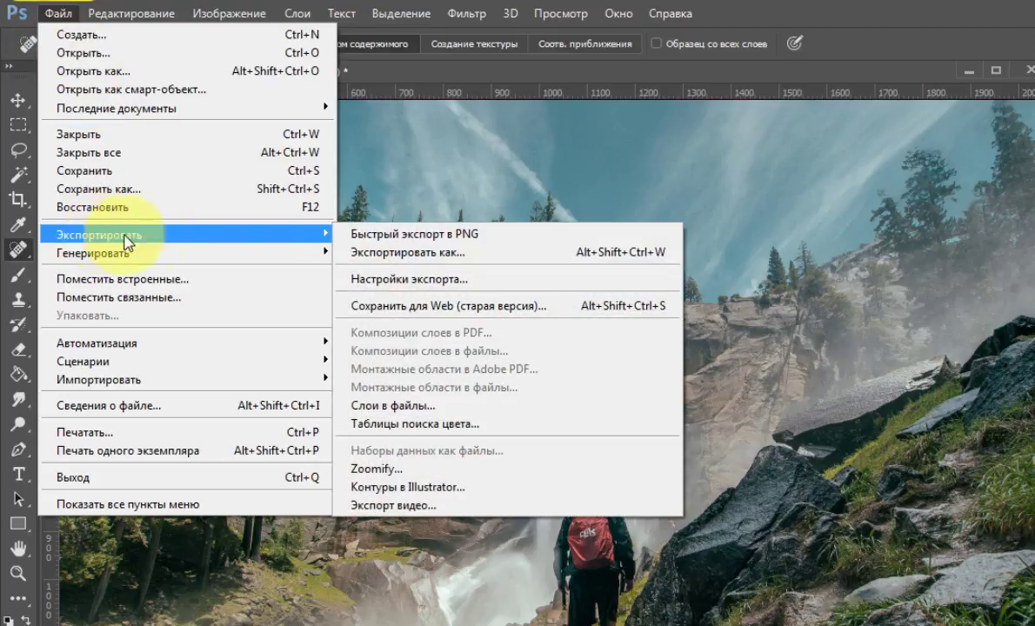
click(433, 407)
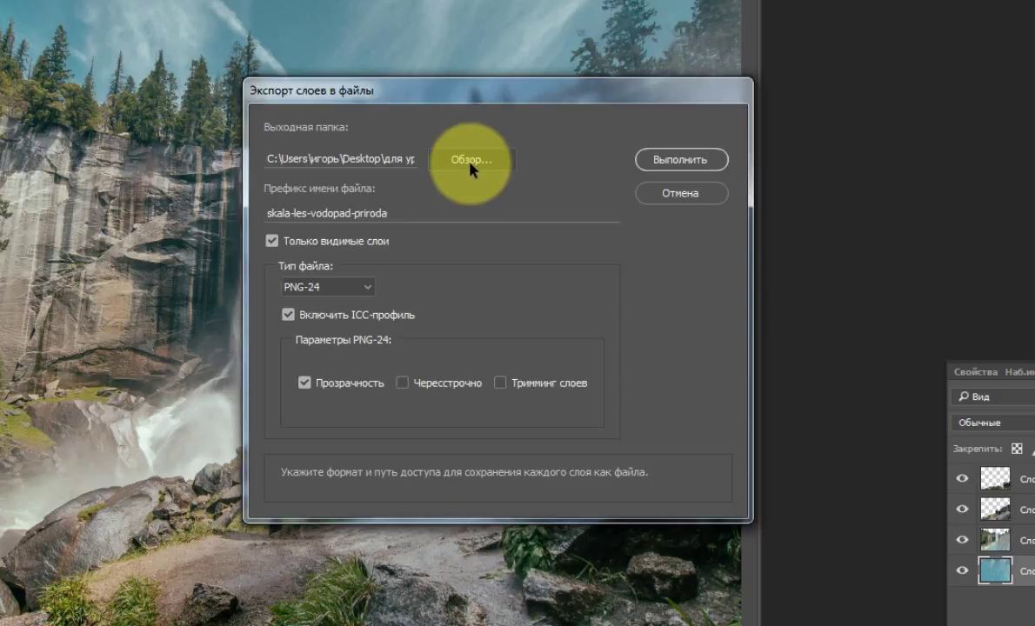
click(471, 161)
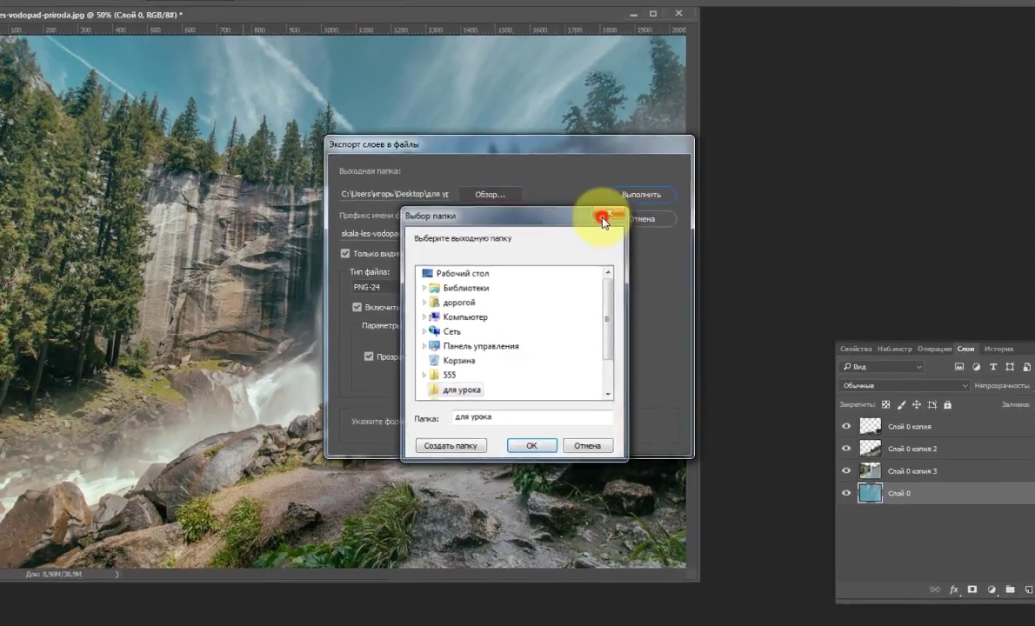
click(638, 183)
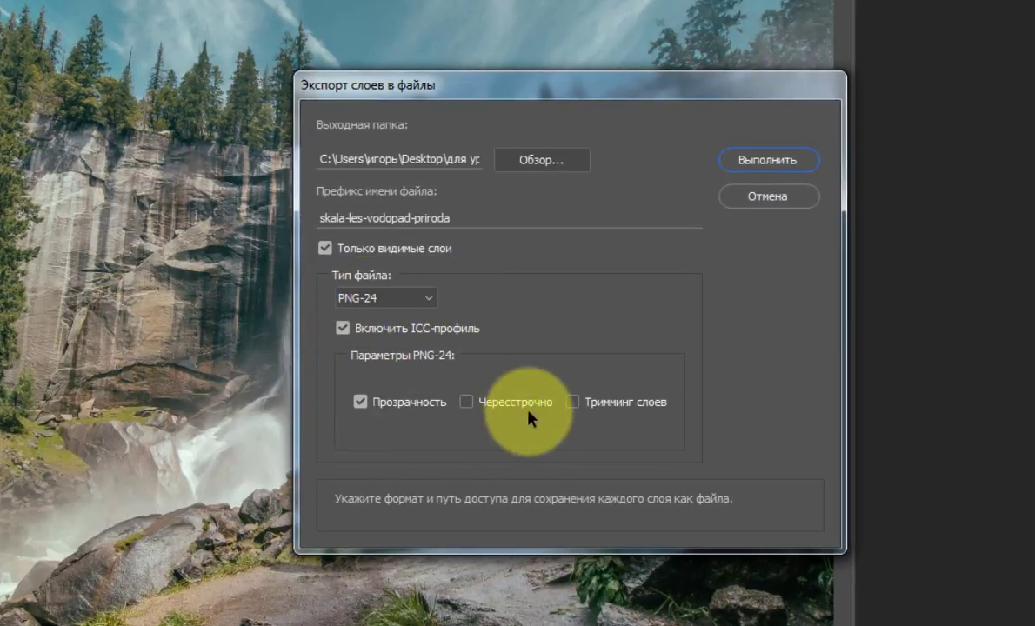
click(574, 404)
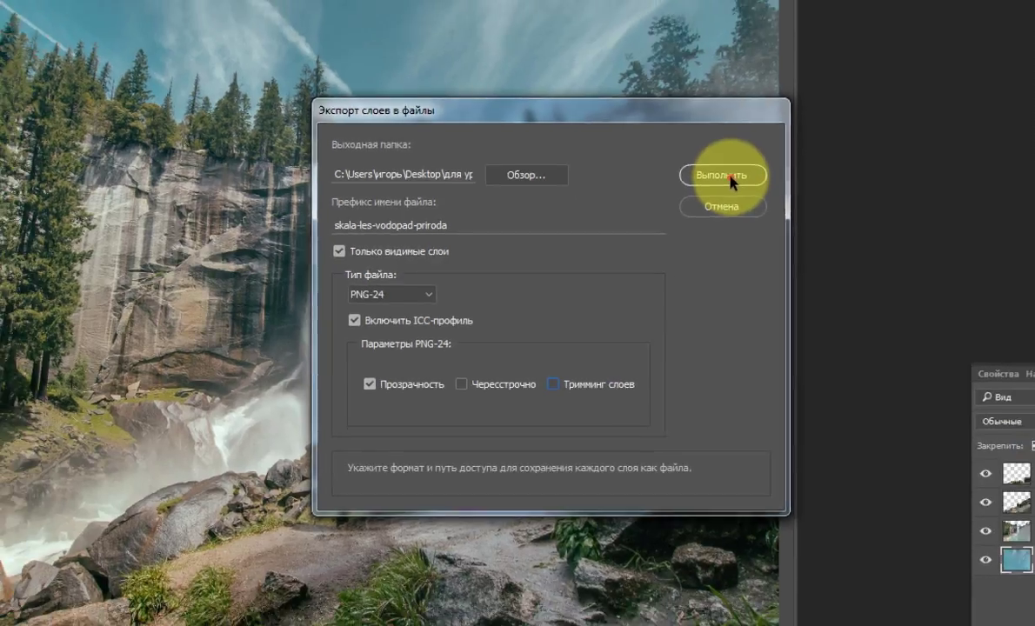
click(769, 161)
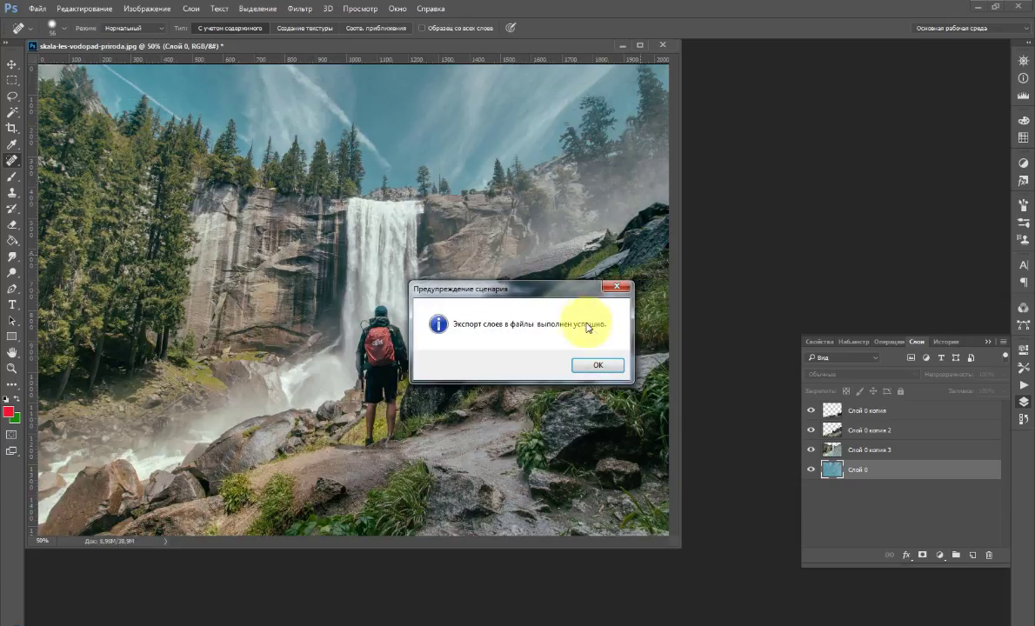
click(602, 366)
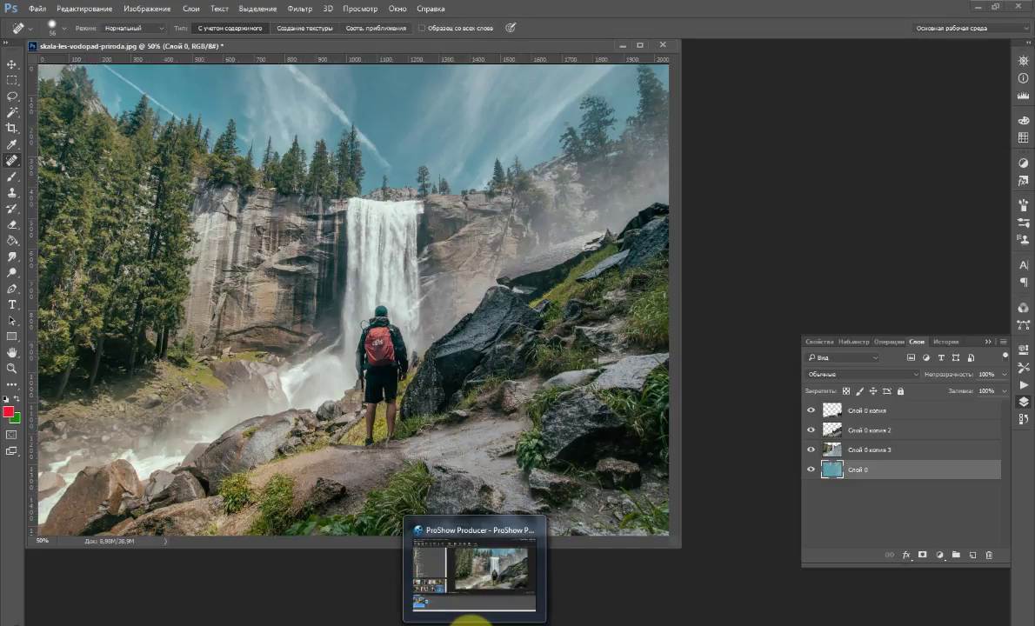
Switch to ProShow Producer and add the four exported layer images, numbered 0000 to 0003, from "для урока" as layers of Slide 1.
click(471, 620)
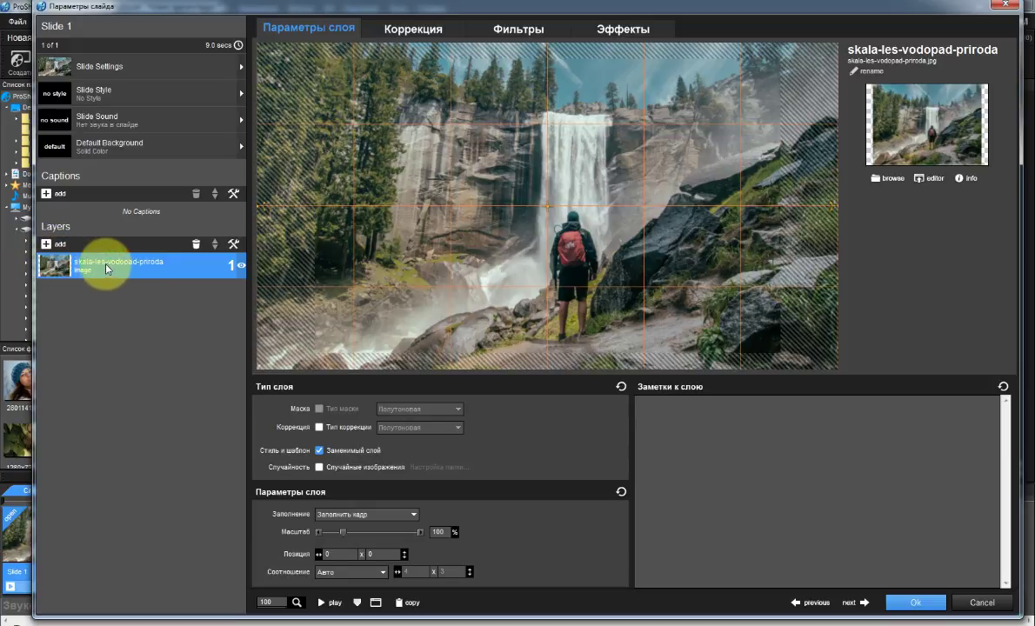
click(48, 246)
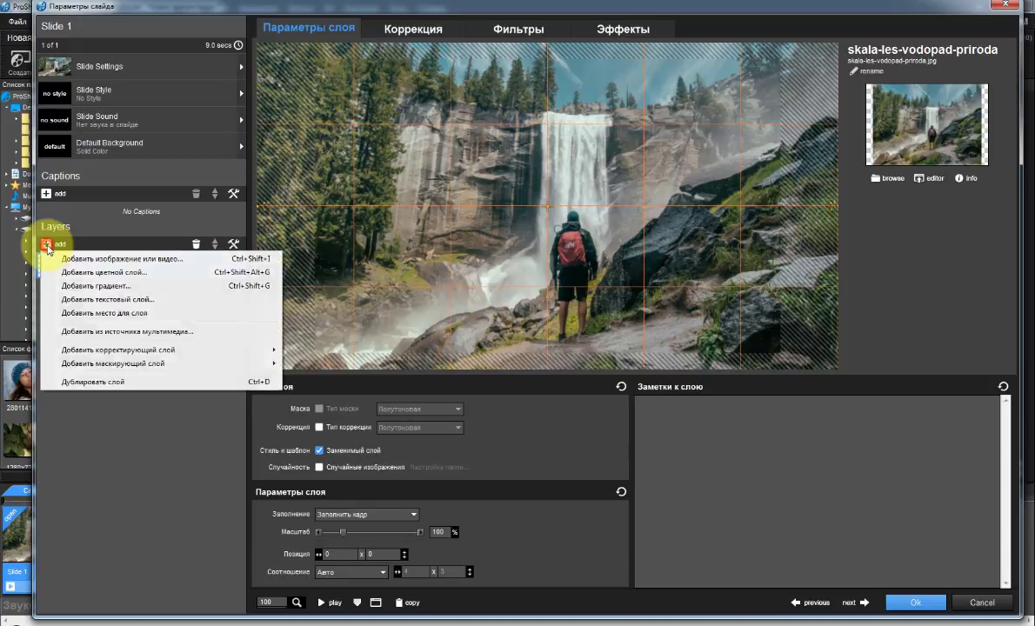
click(100, 259)
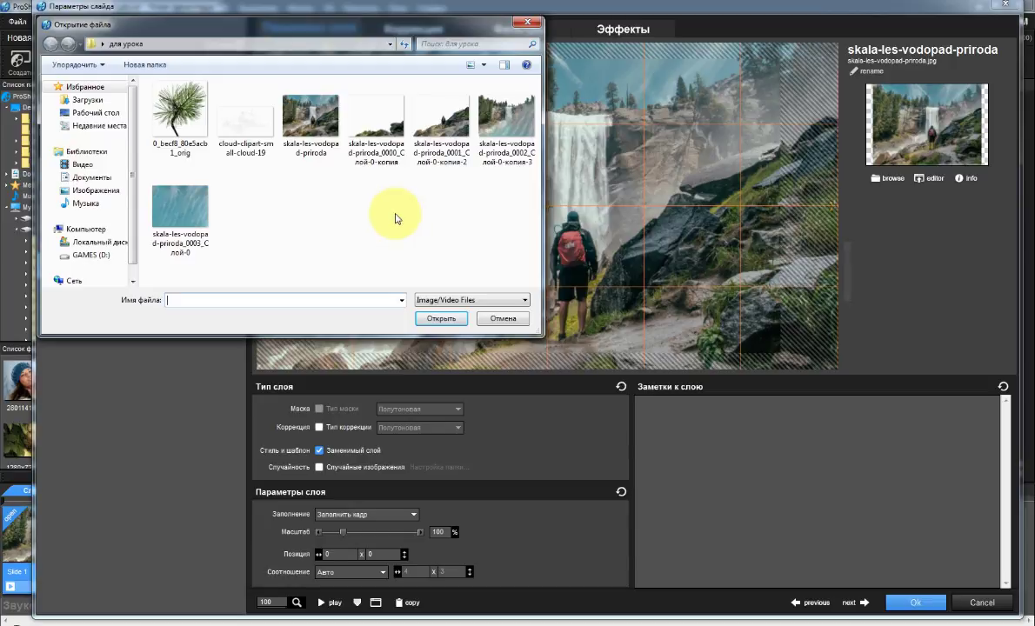
ctrl+click(371, 115)
ctrl+click(440, 115)
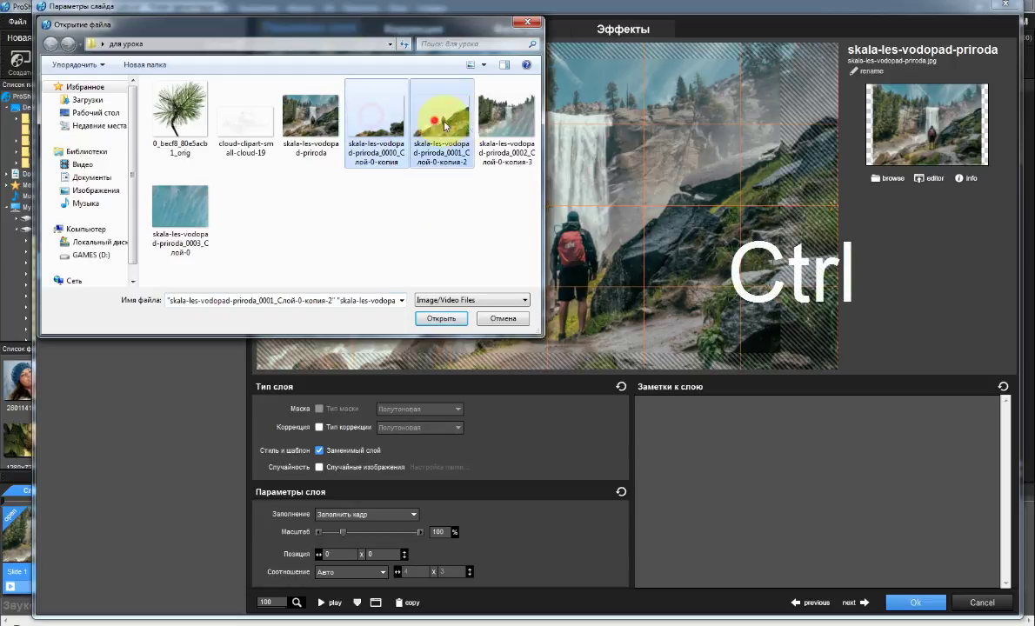
ctrl+click(503, 115)
ctrl+click(190, 218)
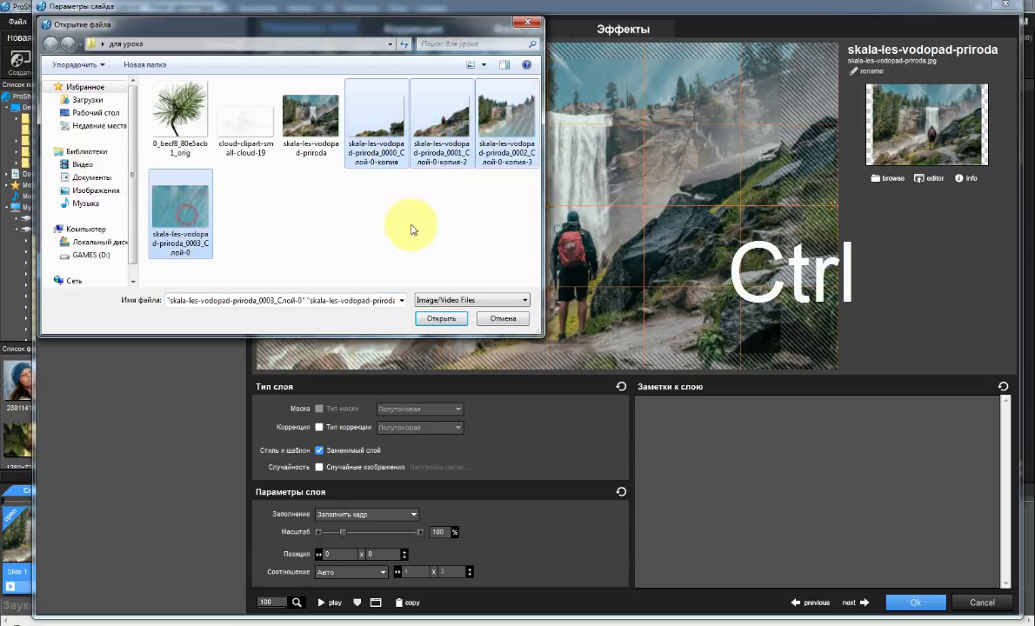
click(442, 320)
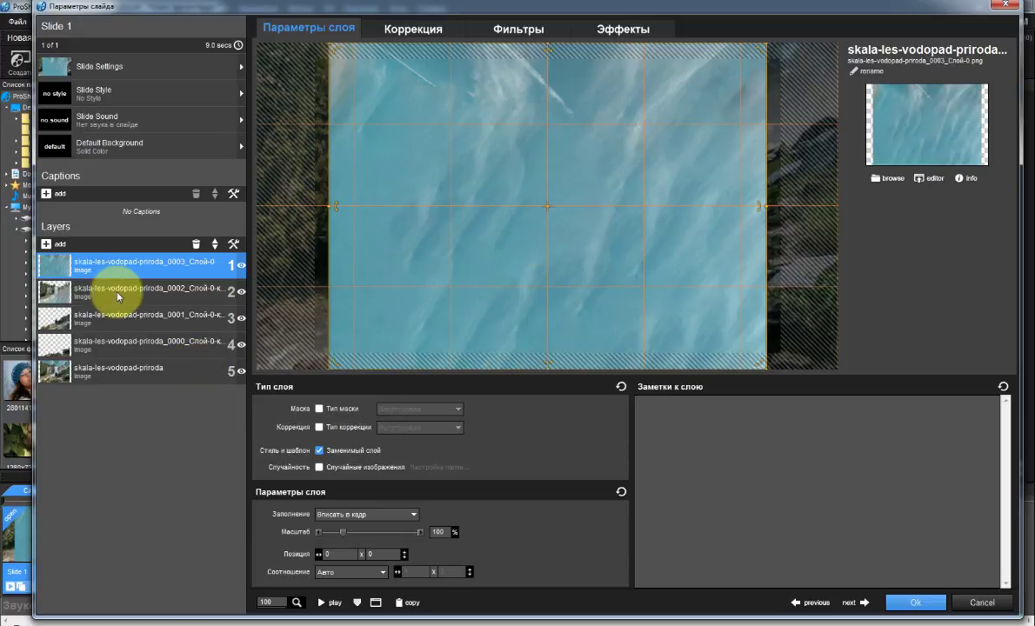
Delete the original "skala-les-vodopad-priroda" photo layer from Slide 1.
click(159, 378)
right_click(159, 378)
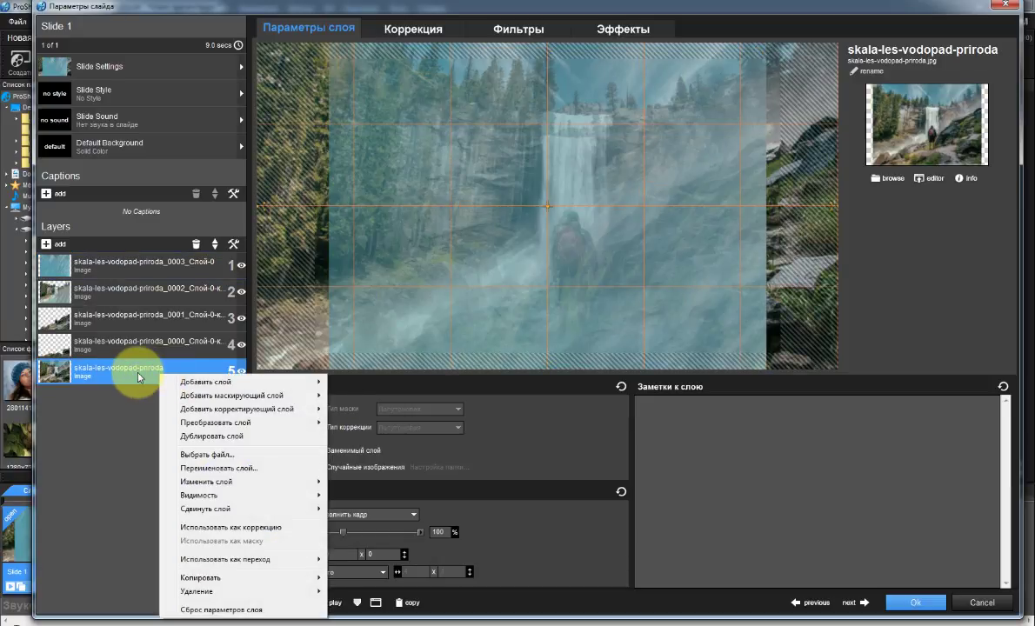
click(239, 590)
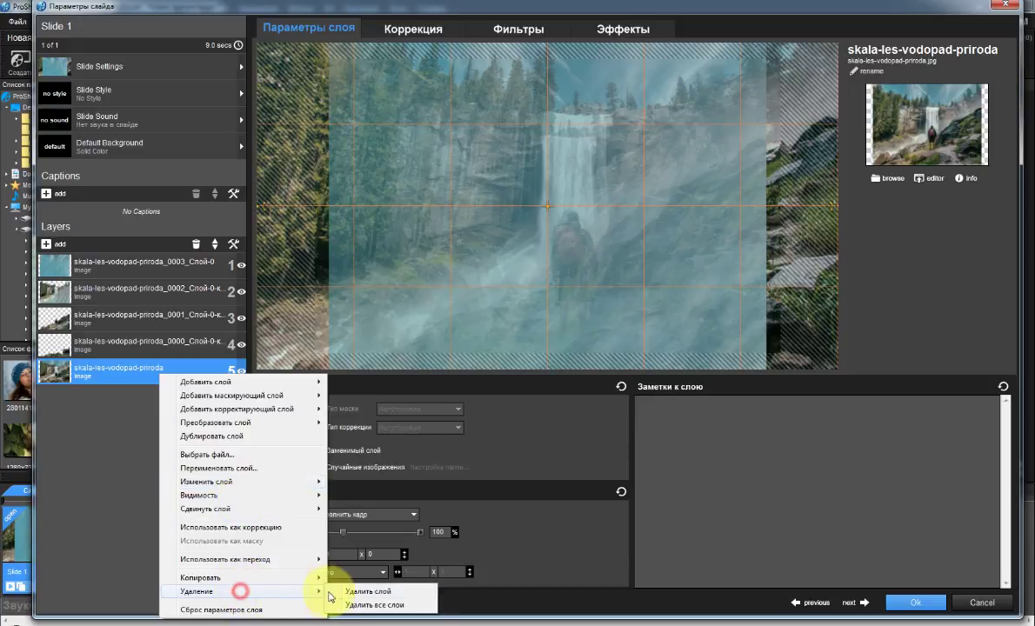
click(335, 592)
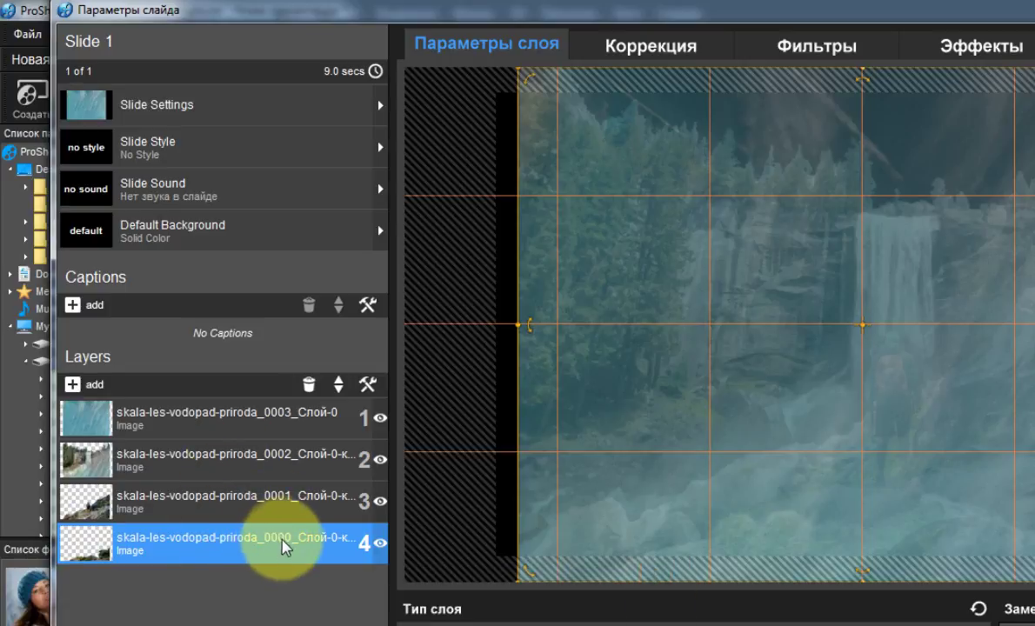
Move the 0000 foreground layer to the front of the layer stack, followed by the 0001 hiker layer in front of it.
click(339, 385)
click(338, 385)
click(339, 386)
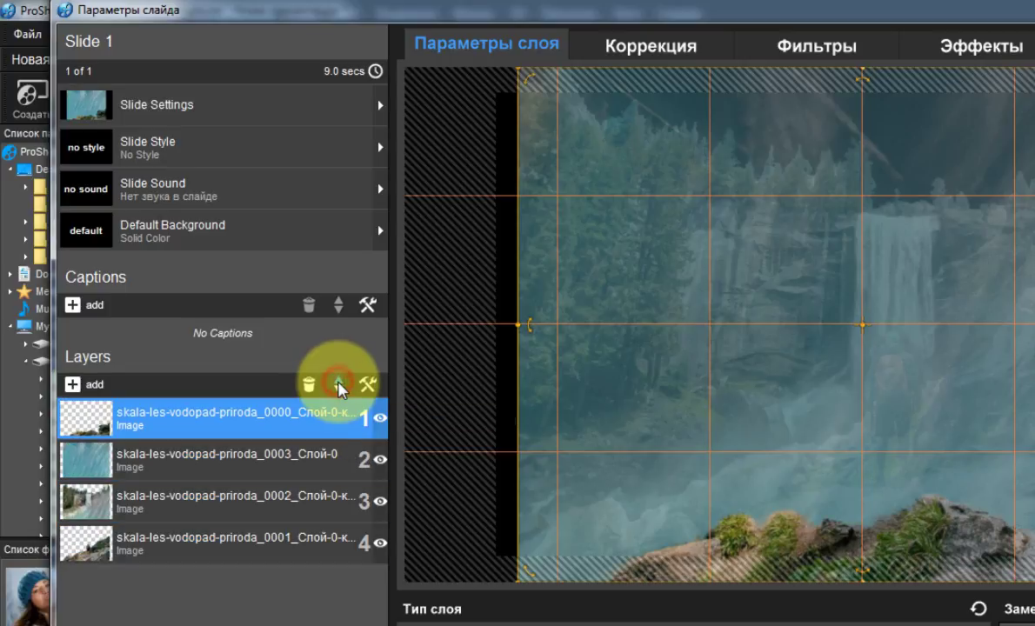
click(295, 537)
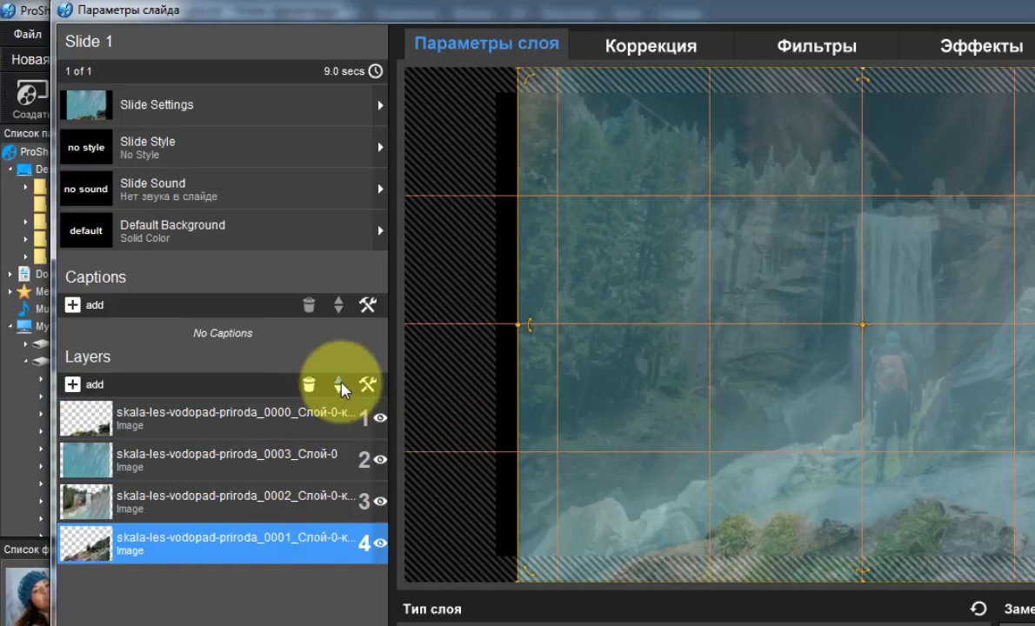
click(338, 385)
click(338, 385)
click(338, 385)
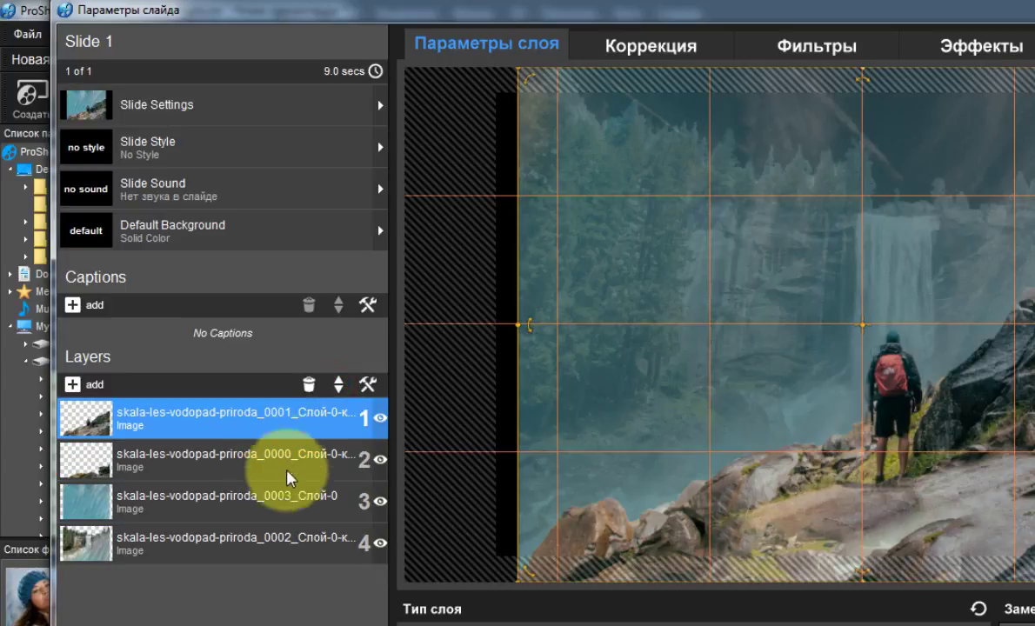
Move the 0002 waterfall layer in front of the 0003 sky layer and bring the 0000 foreground layer to the front.
click(287, 544)
click(339, 385)
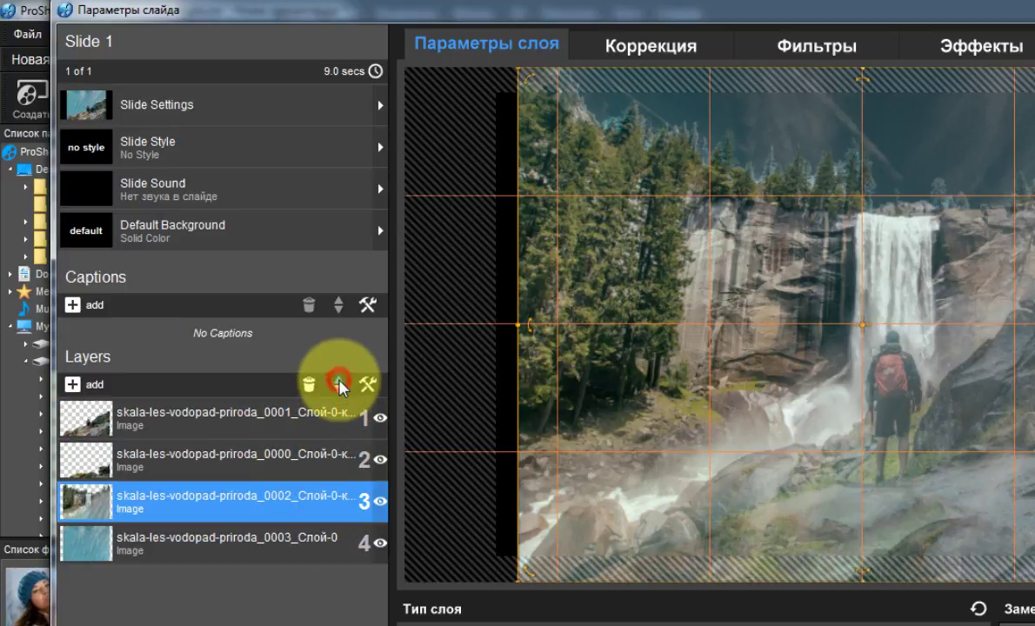
click(305, 559)
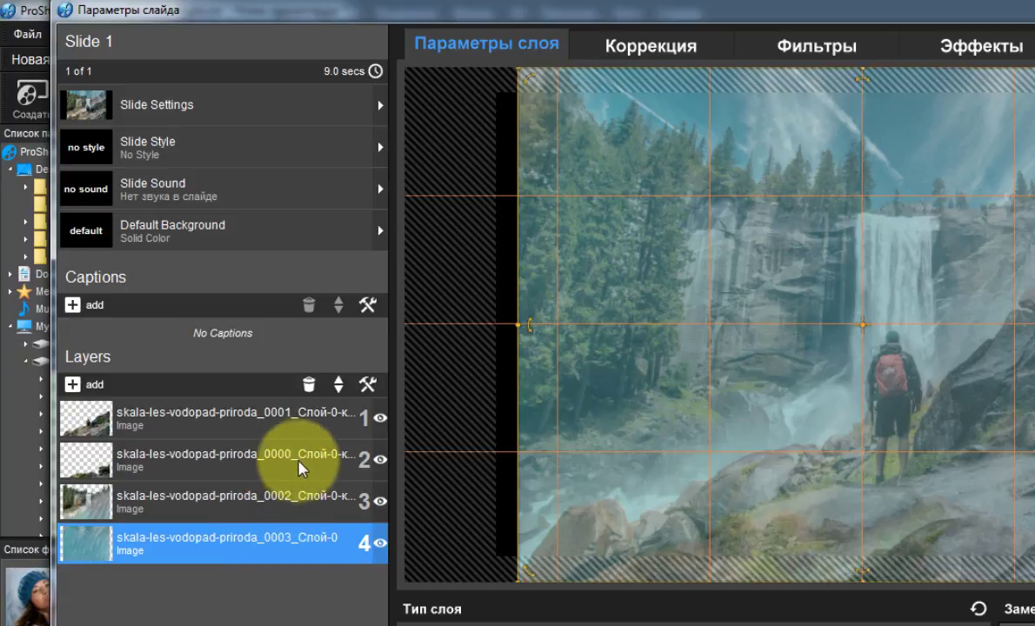
click(298, 458)
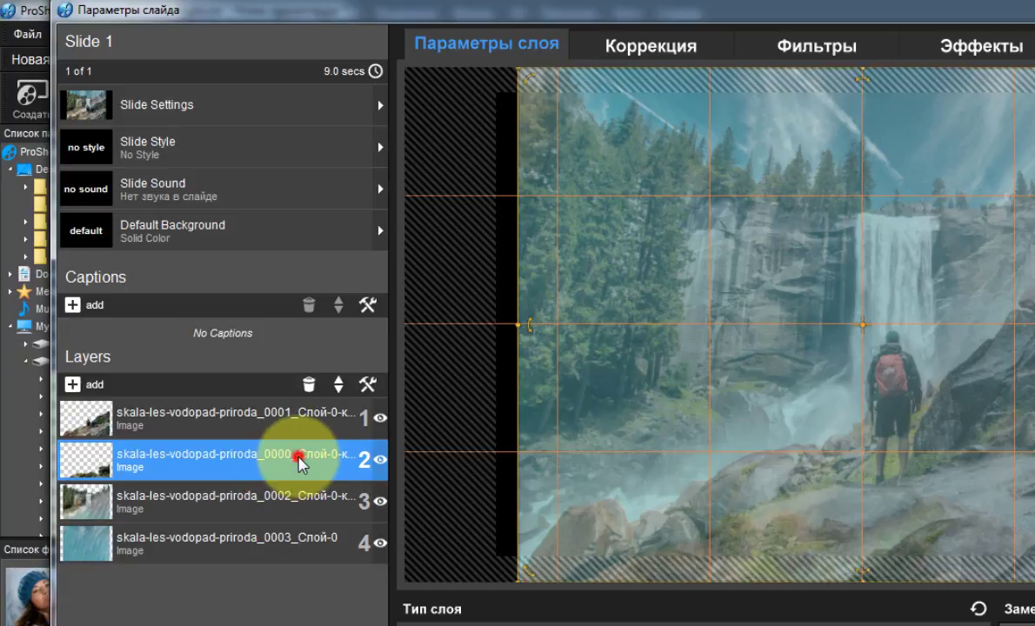
click(340, 382)
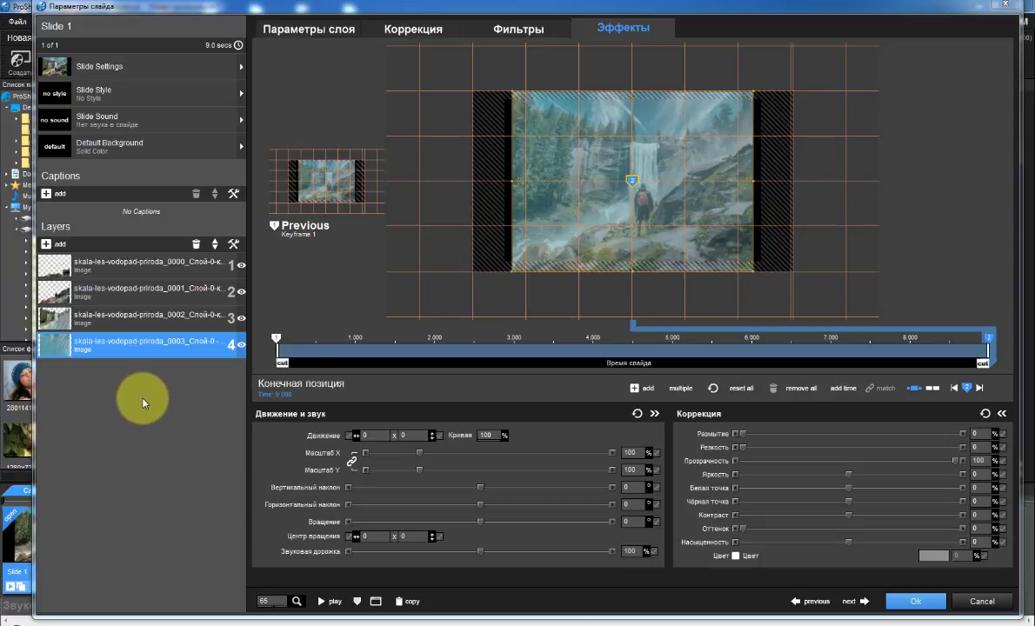
Set the effects preview zoom to 100, open the crop settings of the 0003 sky layer and select its width value.
click(297, 601)
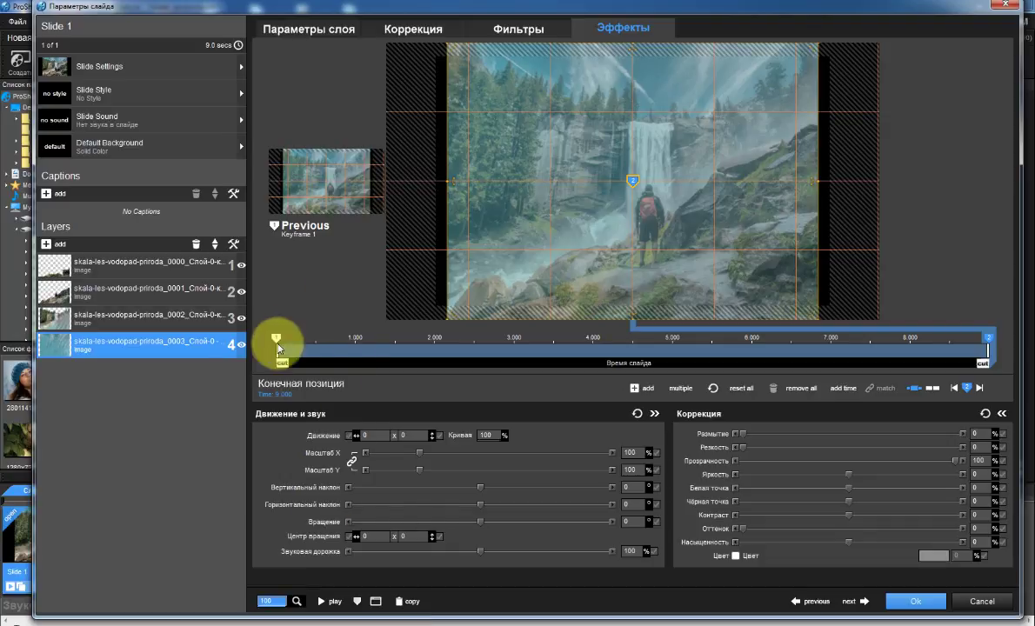
click(174, 350)
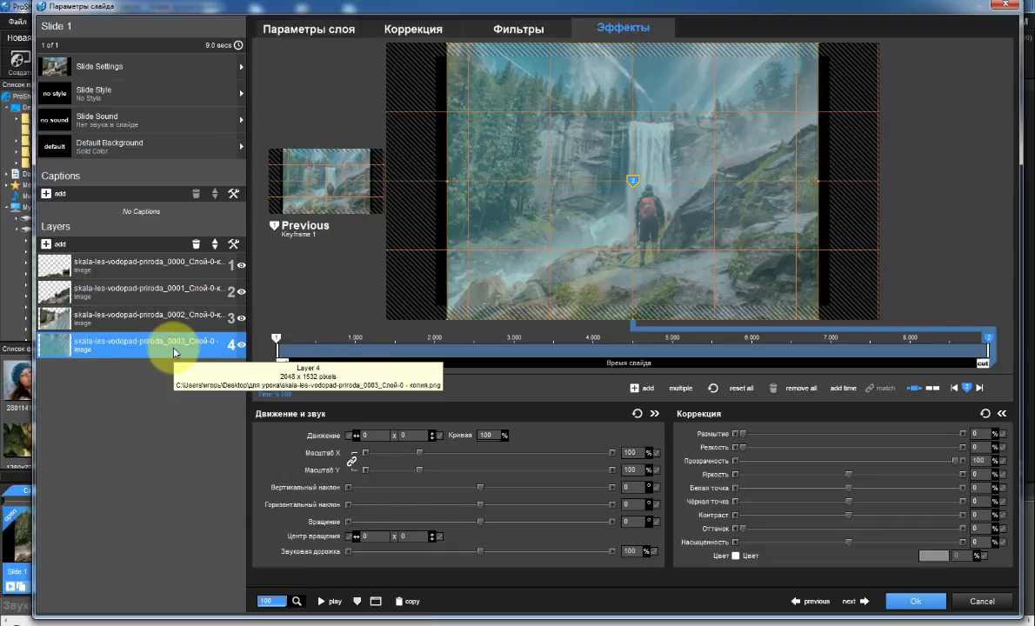
click(423, 34)
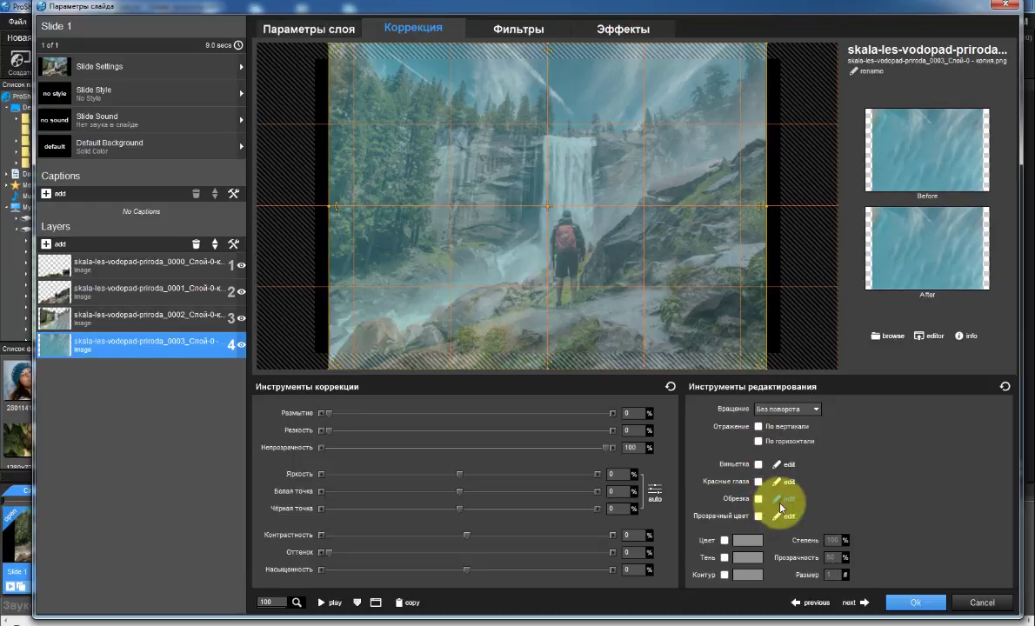
click(786, 501)
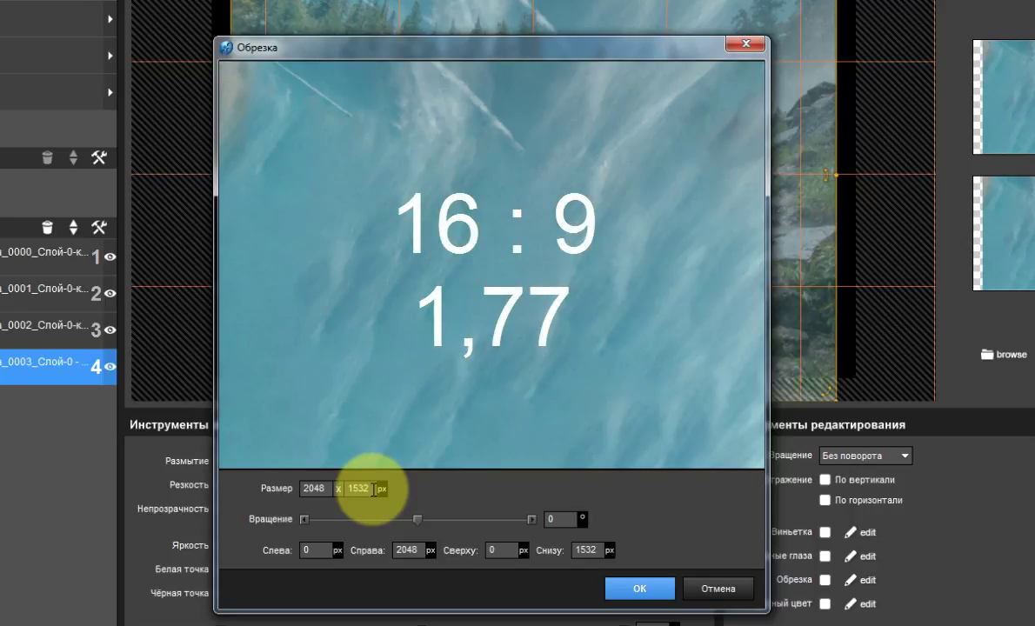
click(324, 489)
double_click(317, 489)
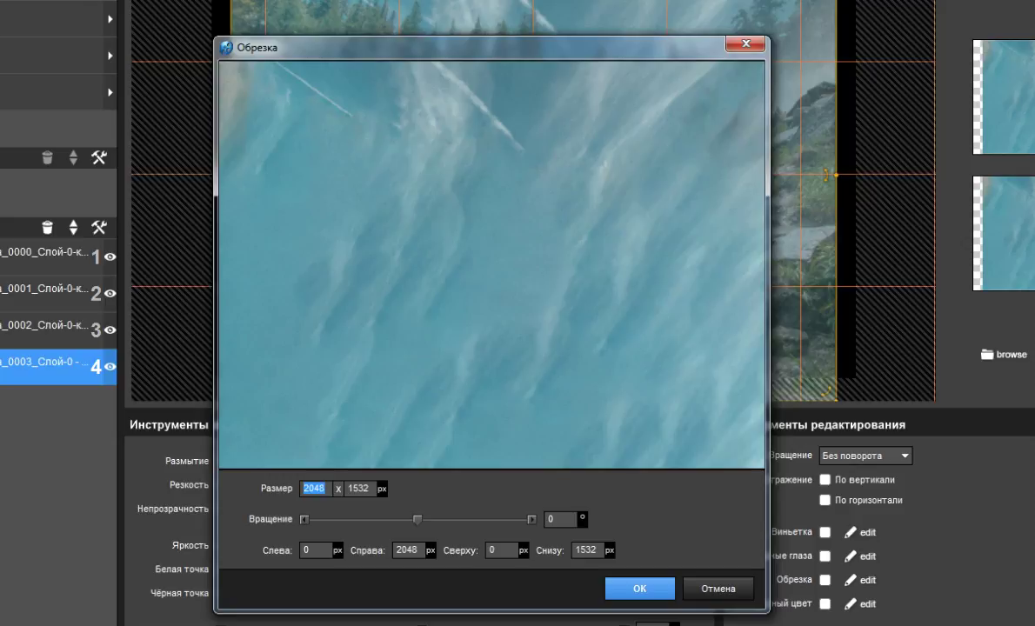
Switch to the calculator, divide 2048 by 1,77 to get the 16:9 crop height, and minimize the calculator.
key(alt+Tab)
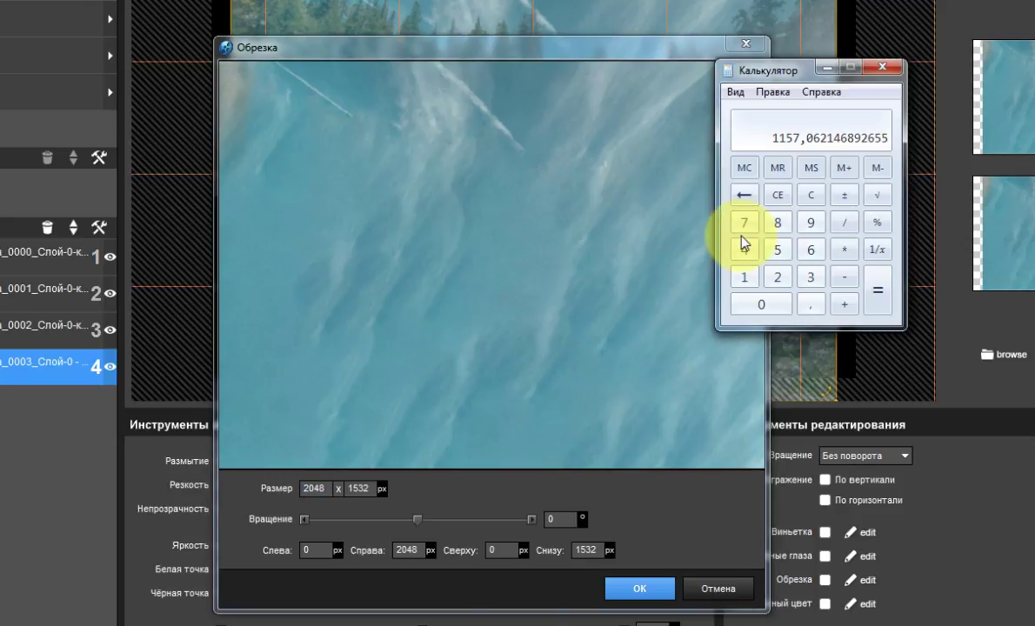
click(778, 278)
click(758, 303)
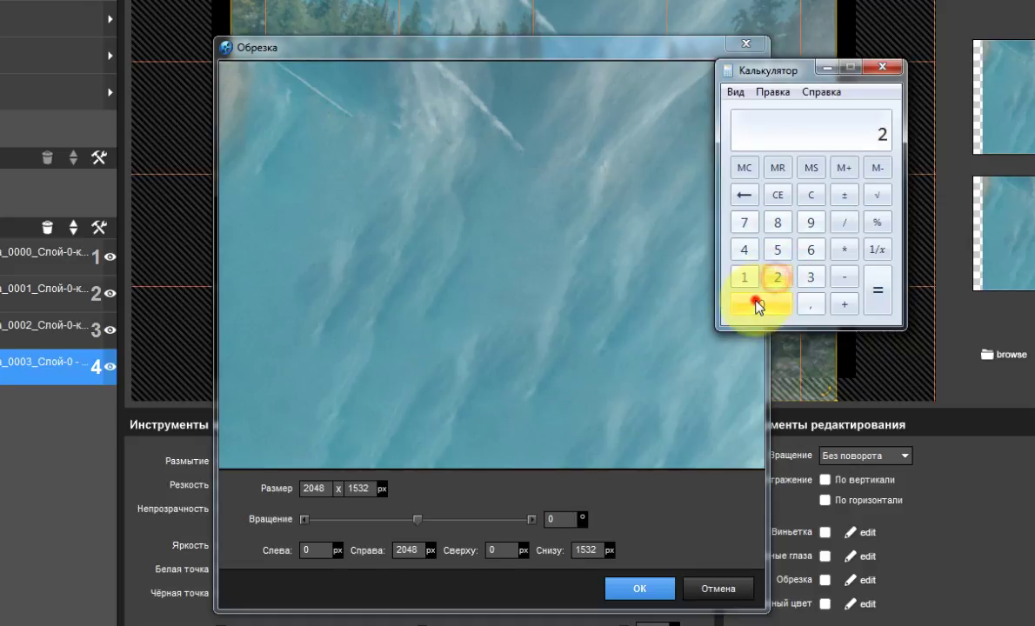
click(746, 251)
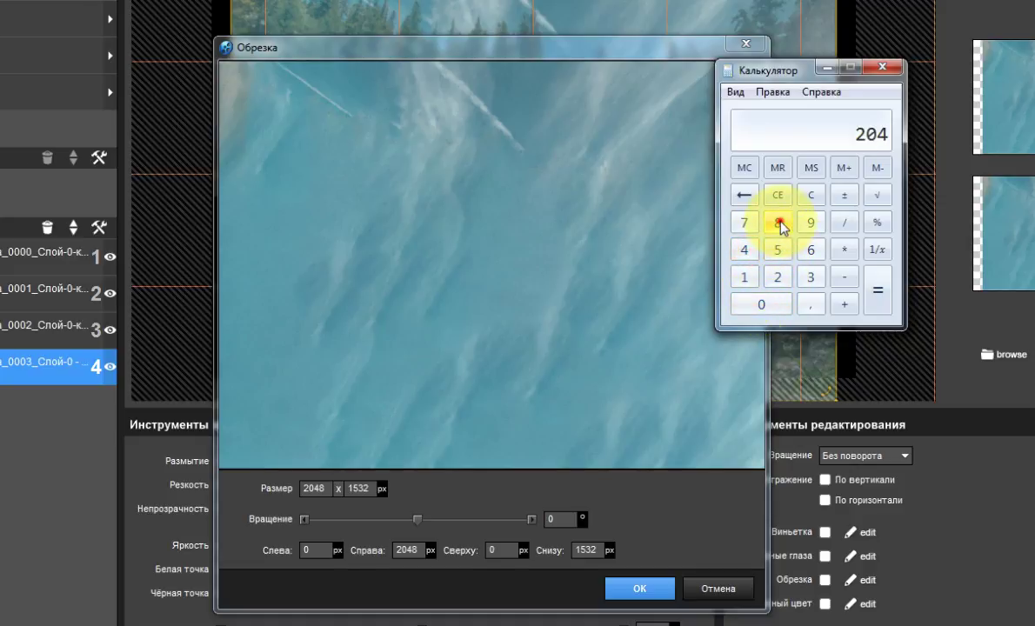
click(778, 223)
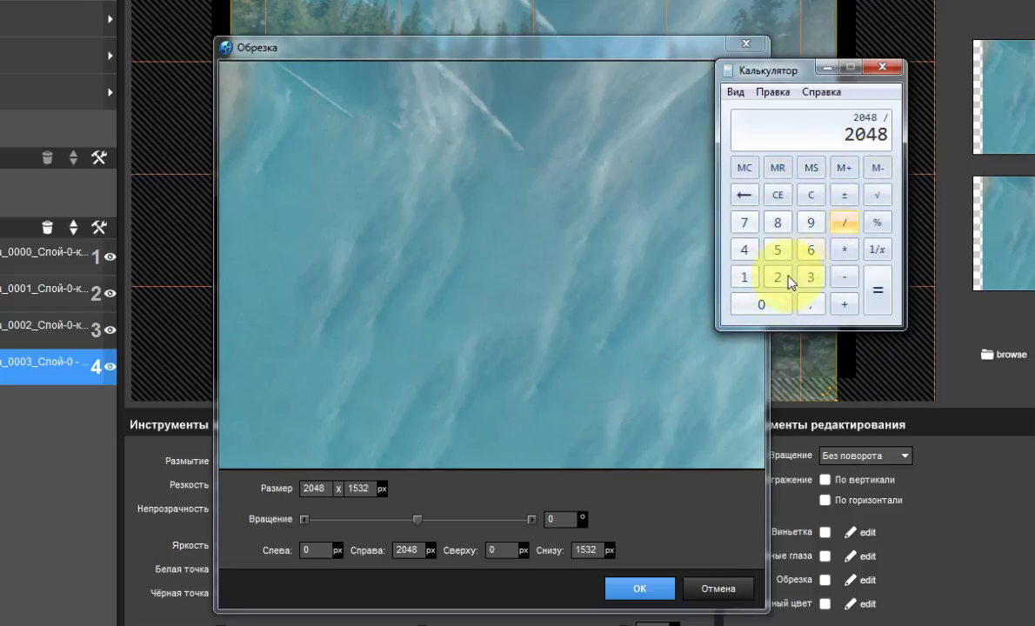
click(744, 277)
click(805, 304)
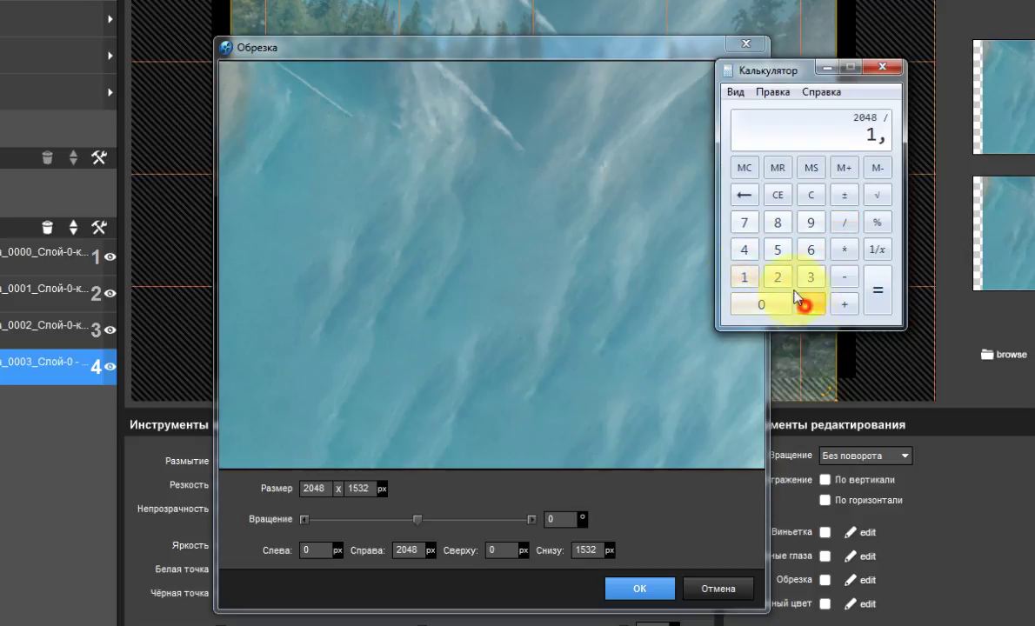
double_click(744, 222)
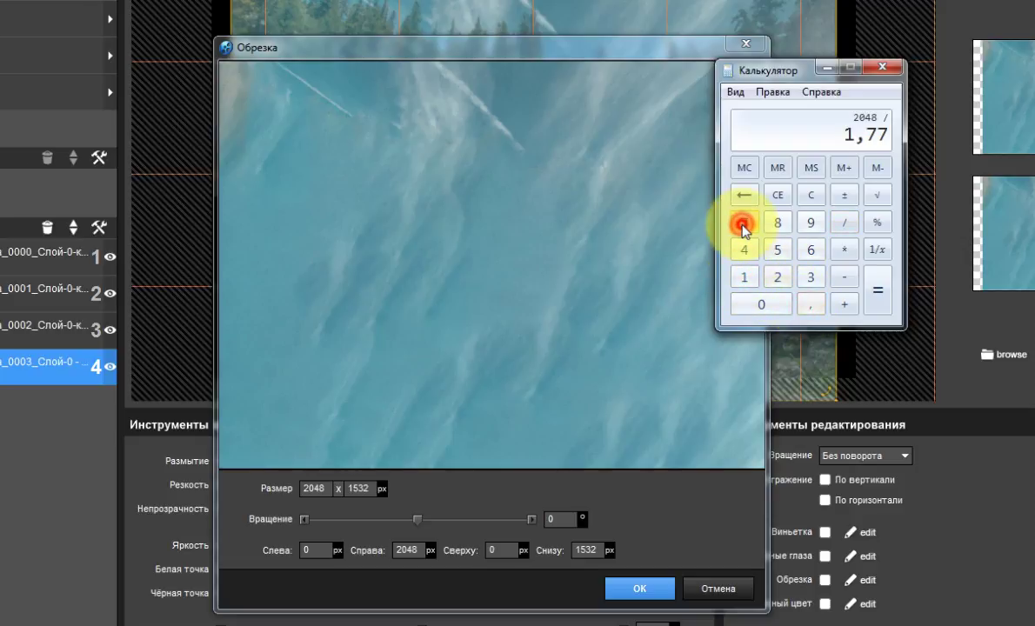
click(878, 293)
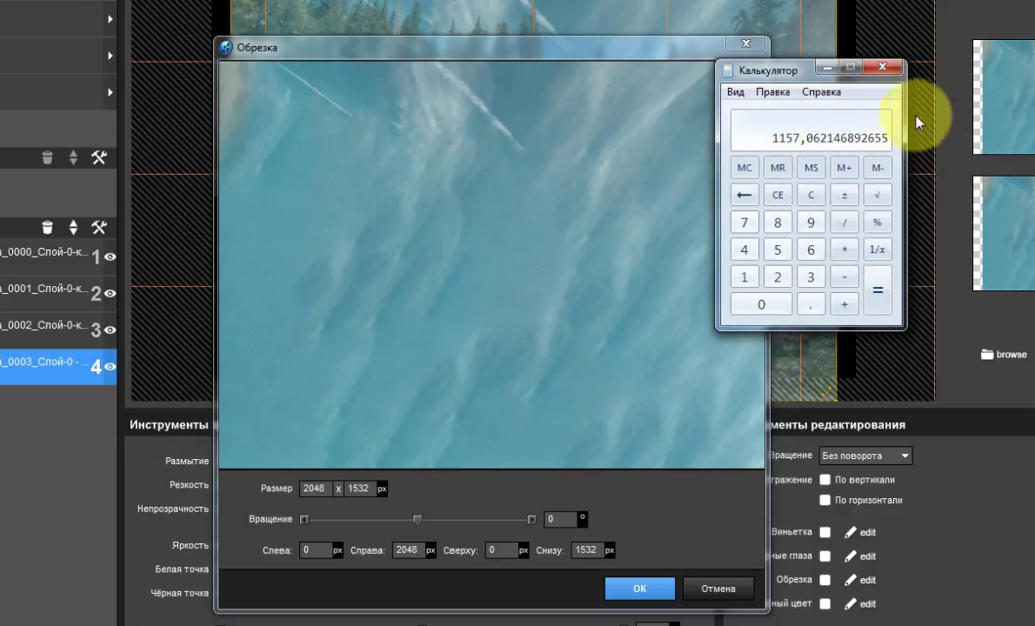
click(826, 69)
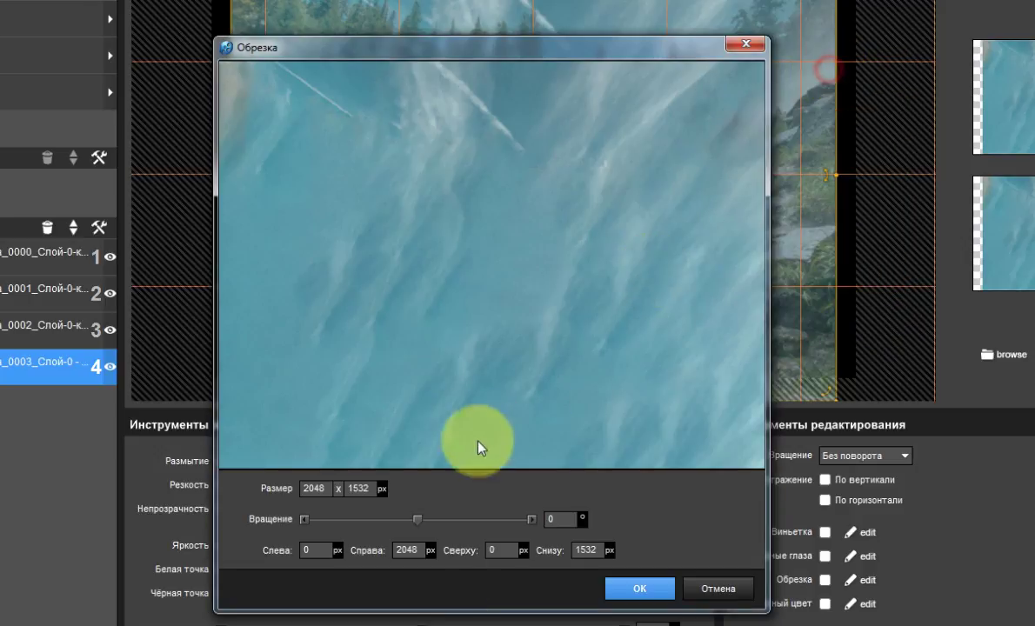
Set the 0003 sky layer's crop height to 1157 px, move the crop area down to the lower part of the image and apply it.
drag(370, 489, 344, 492)
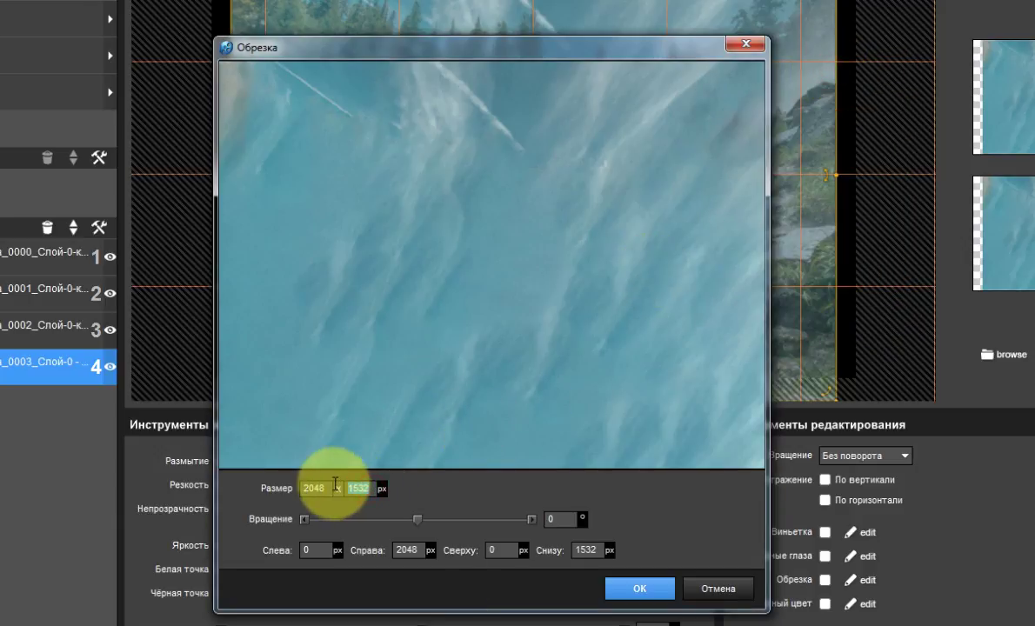
text(115)
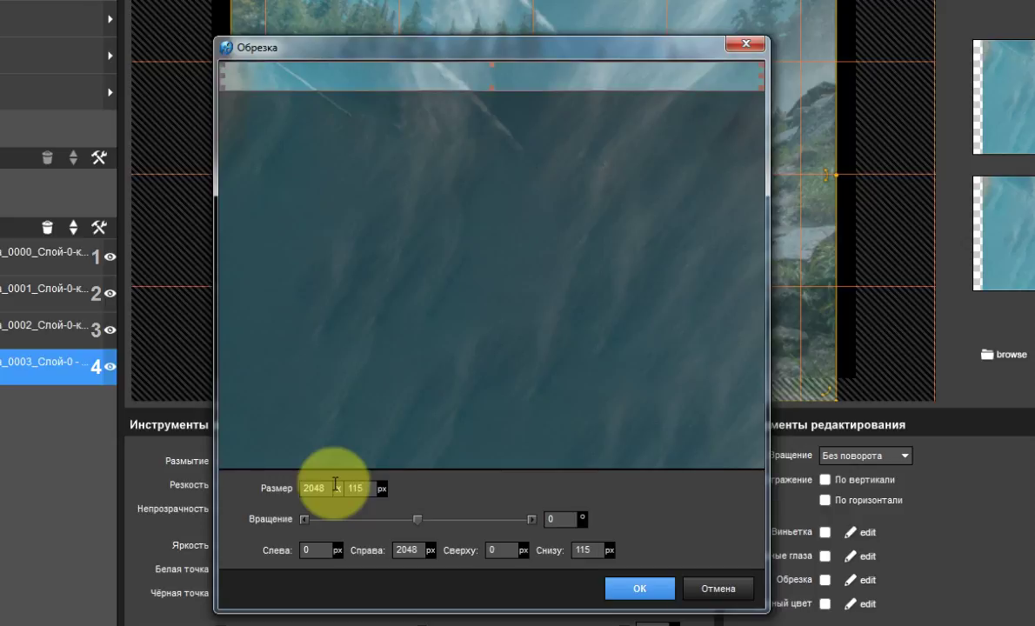
text(7)
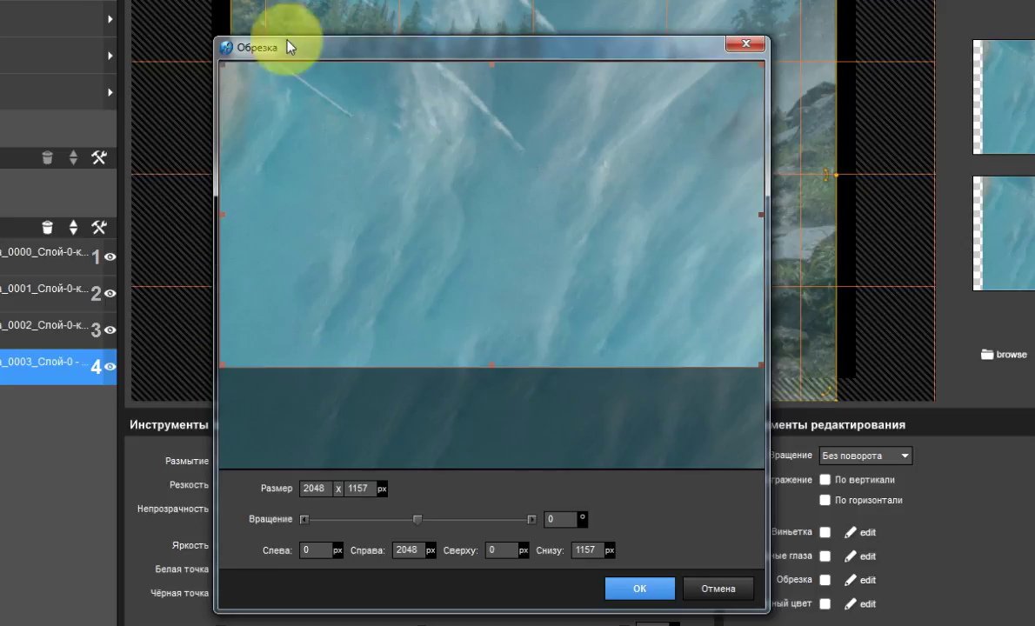
drag(513, 239, 508, 297)
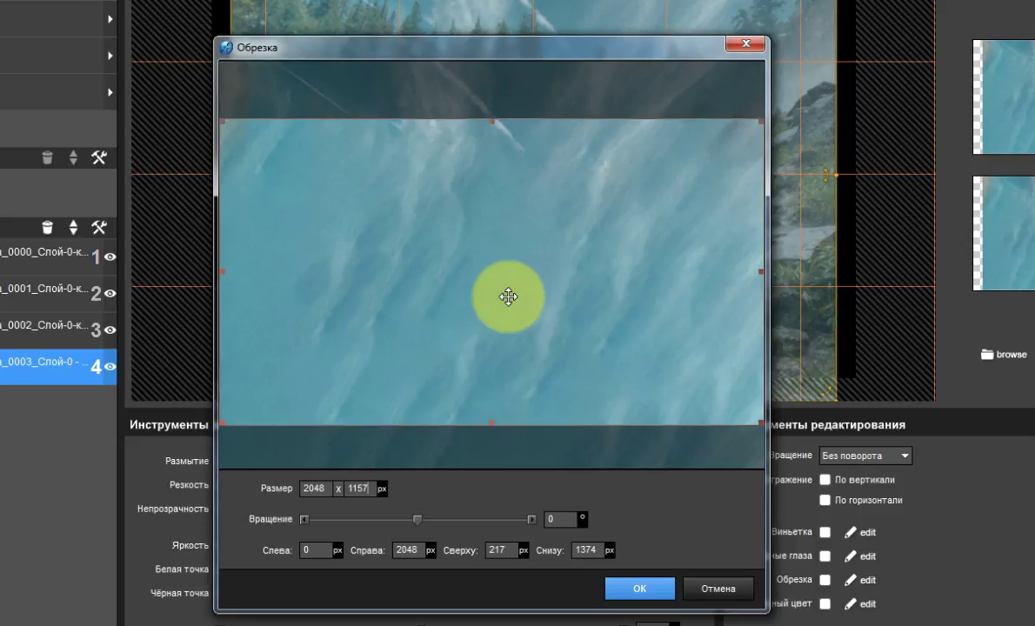
drag(508, 297, 545, 342)
click(640, 585)
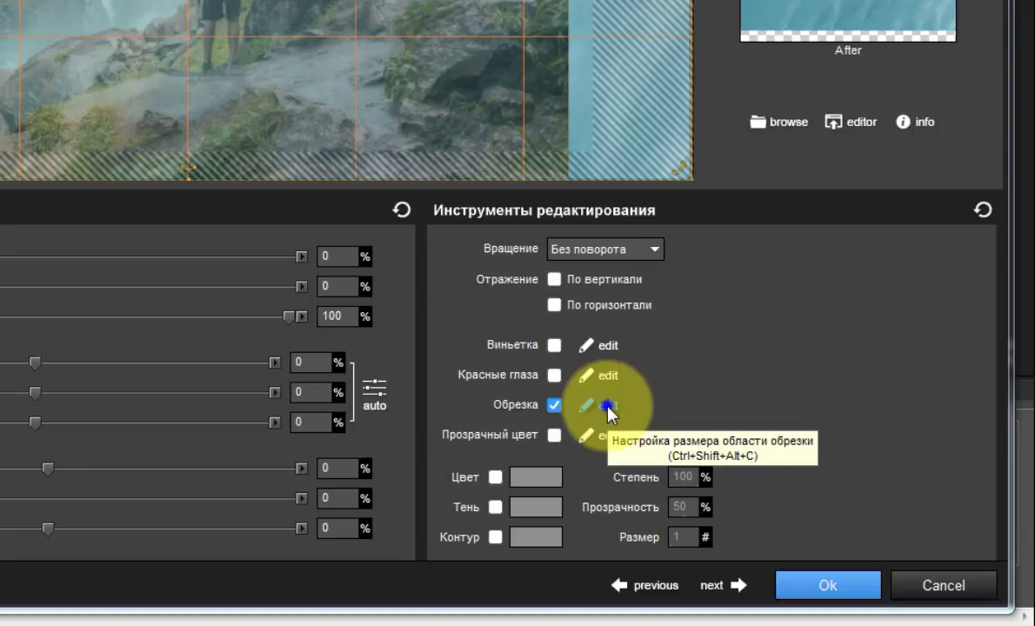
Copy the sky layer's cropping region to all layers of Slide 1.
right_click(607, 406)
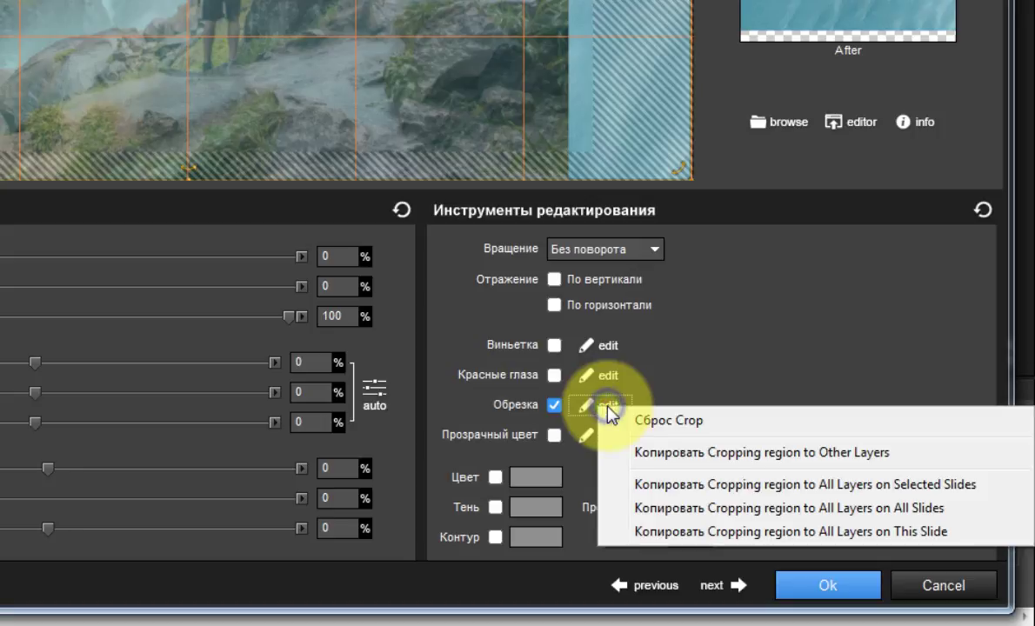
click(652, 456)
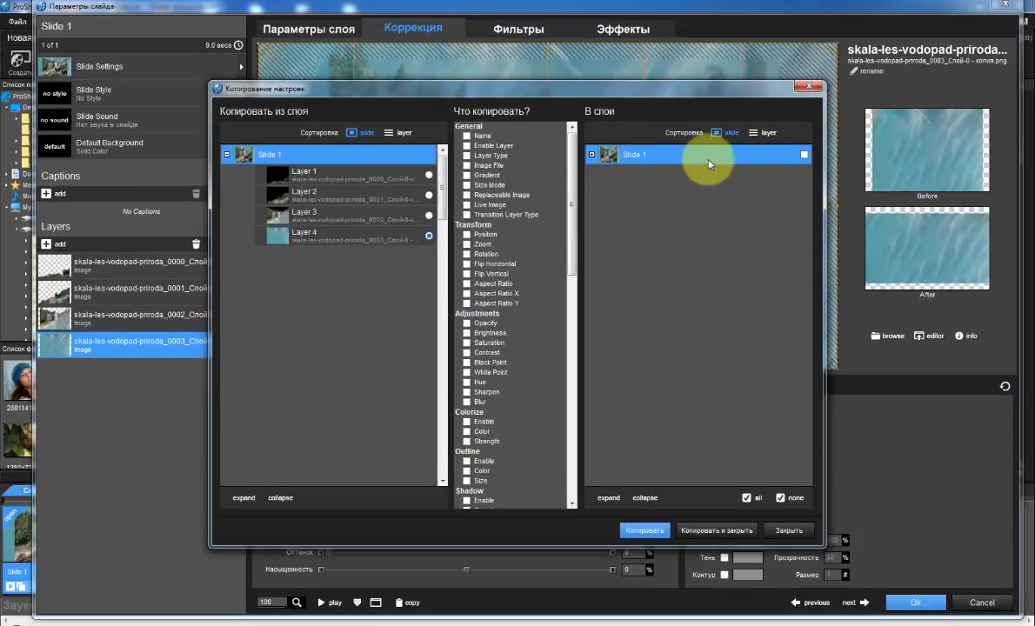
click(805, 155)
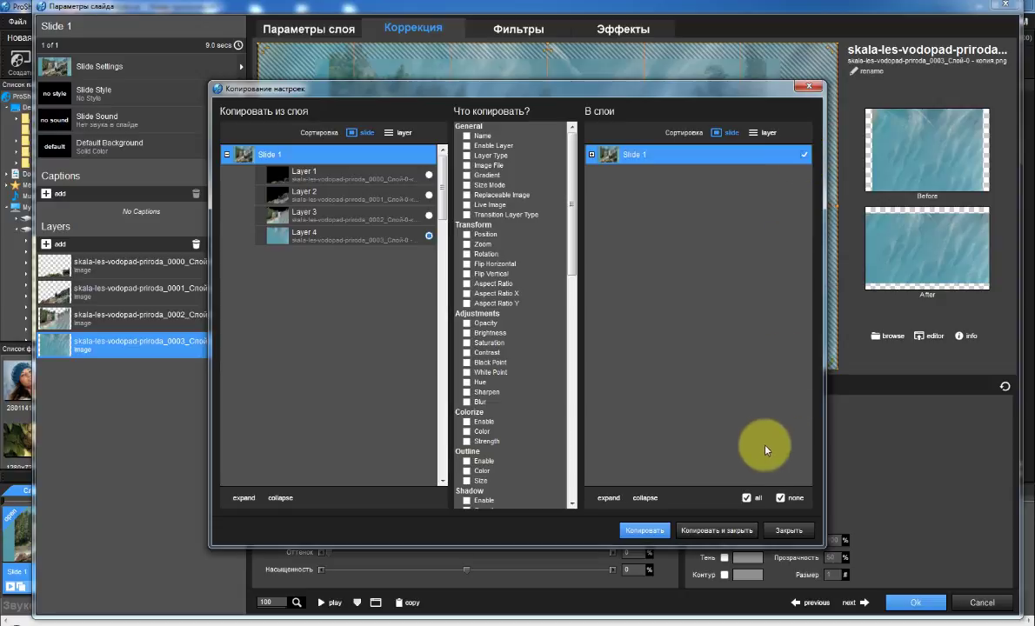
click(726, 531)
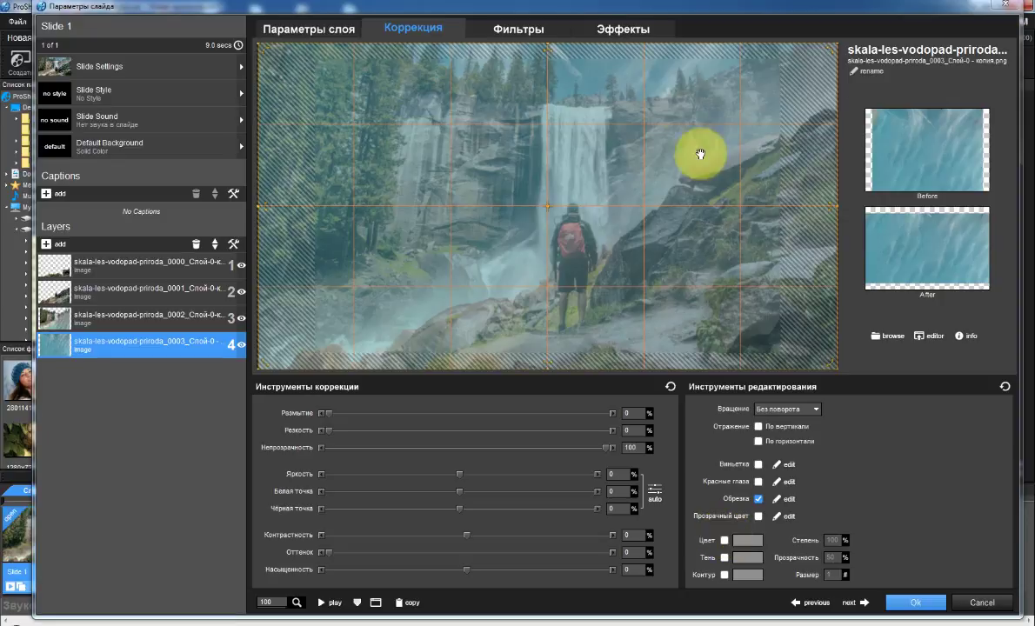
Show the effects settings of the sky layer and reduce the preview zoom to 72.
click(621, 33)
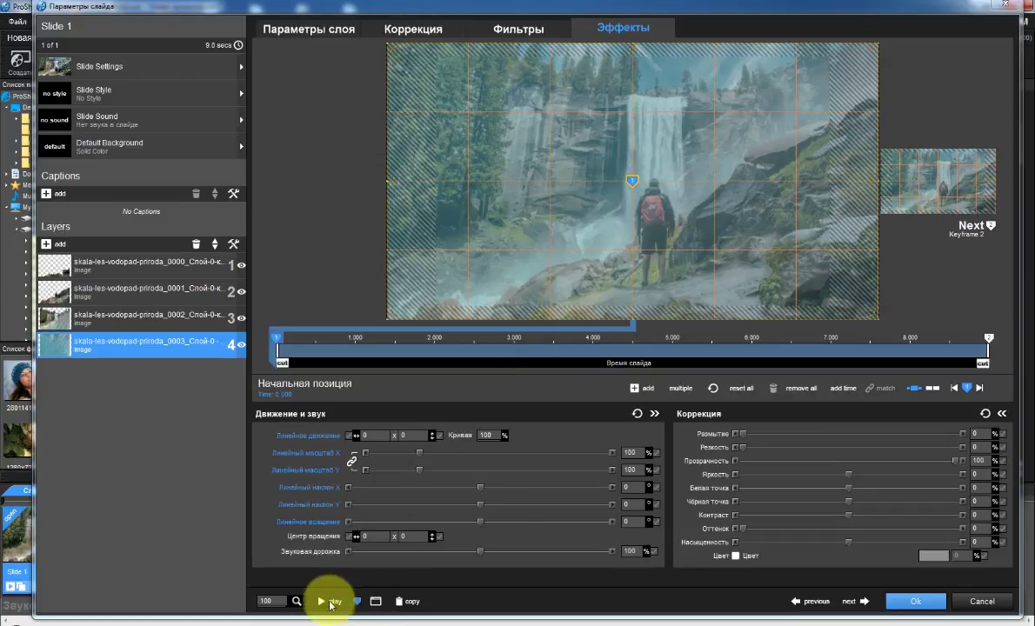
click(280, 604)
mouse_move(282, 609)
mouse_down()
mouse_move(266, 589)
mouse_move(272, 597)
mouse_up()
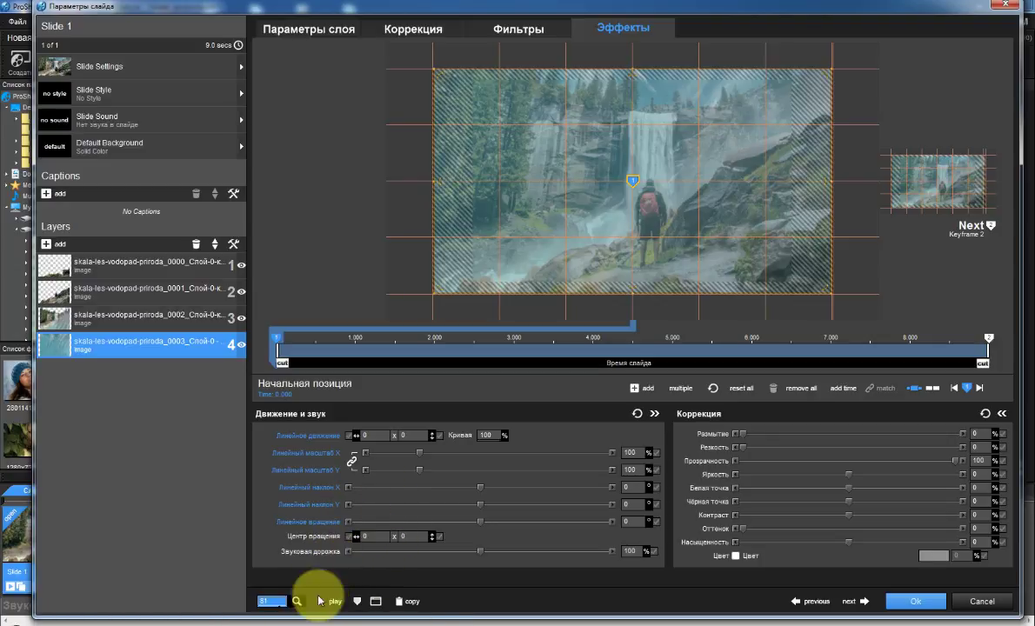
mouse_move(281, 611)
mouse_down()
mouse_move(273, 606)
mouse_move(286, 596)
mouse_up()
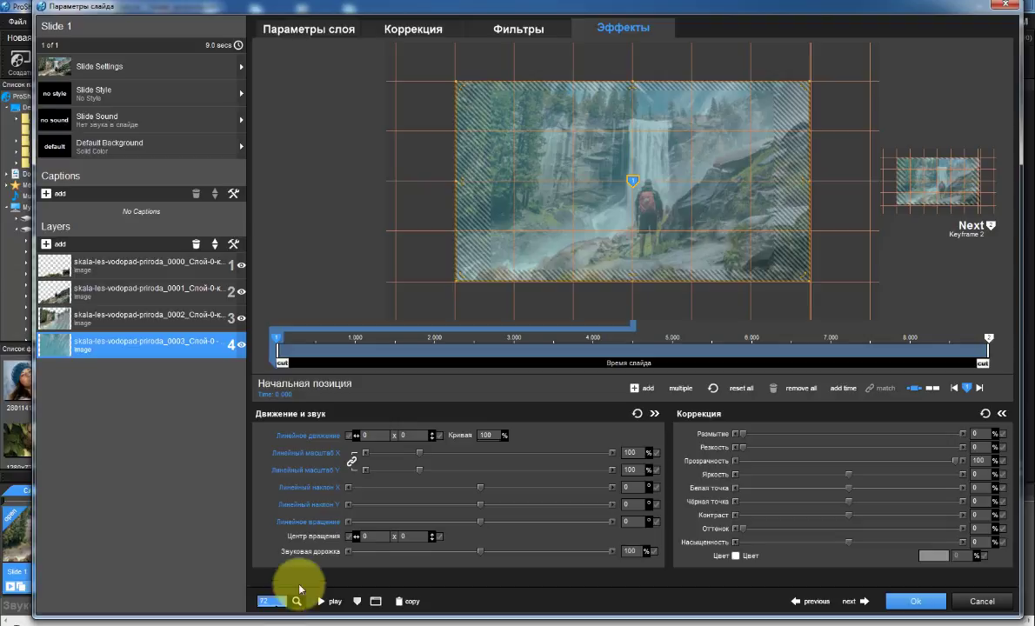
At the end keyframe of the 0002 waterfall layer, set the scale to 110% and the horizontal motion to 4.5.
click(165, 348)
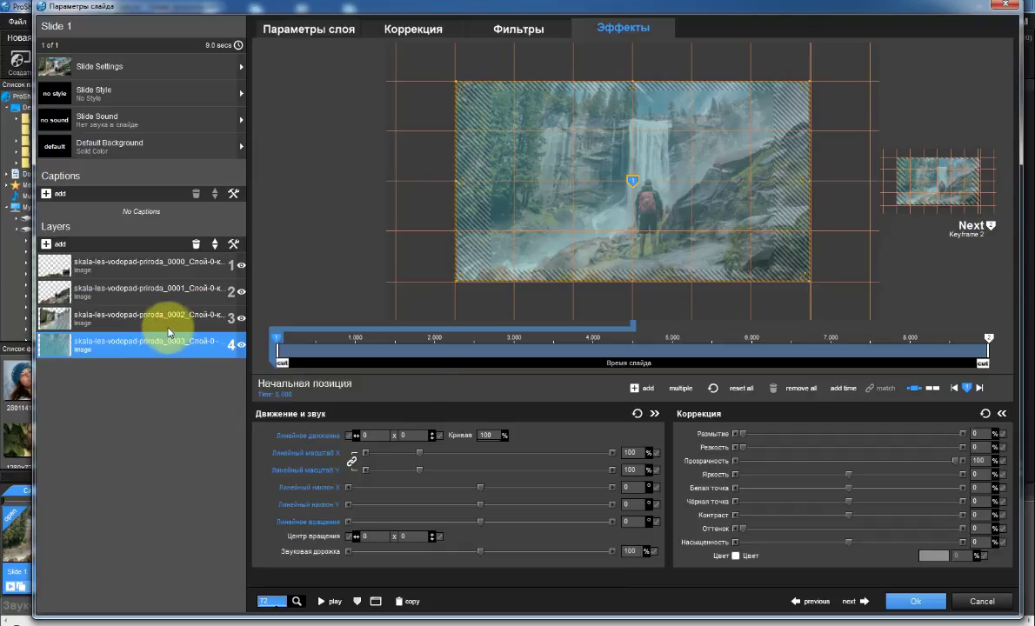
click(168, 326)
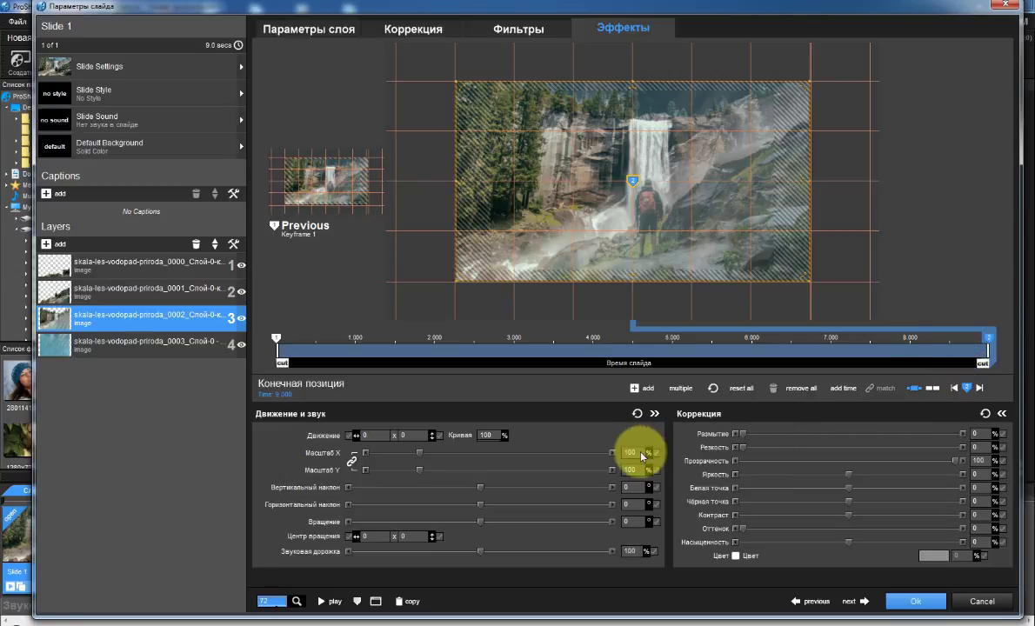
text(110)
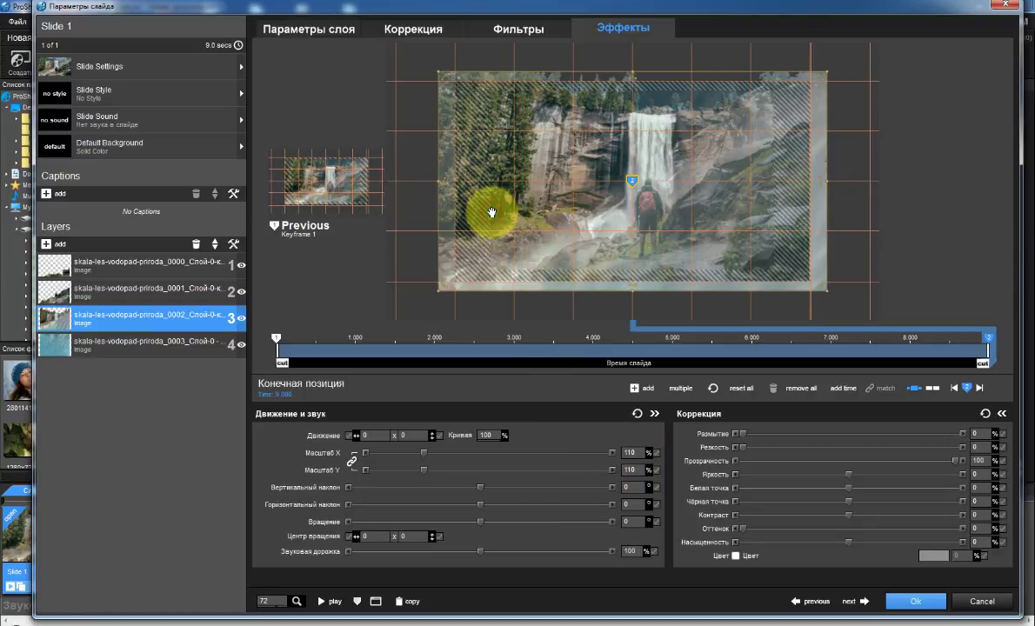
drag(492, 213, 508, 213)
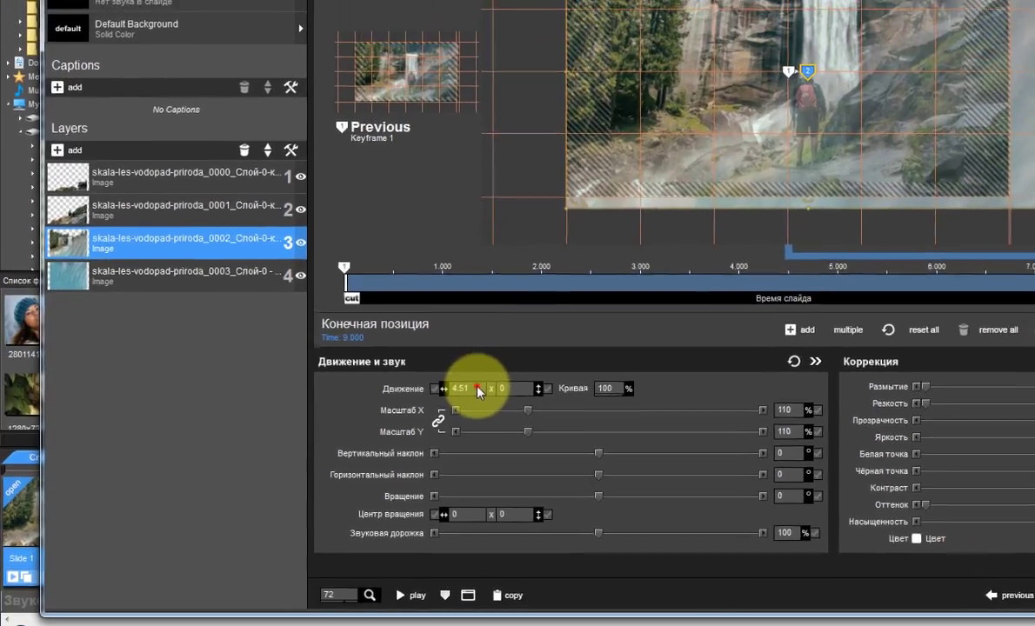
click(531, 360)
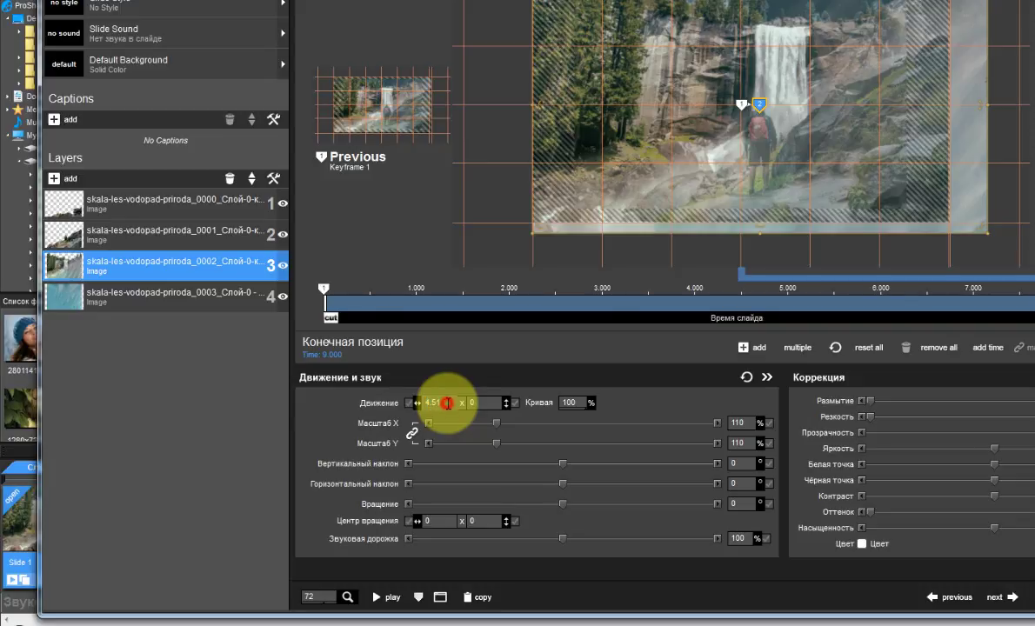
drag(447, 403, 425, 402)
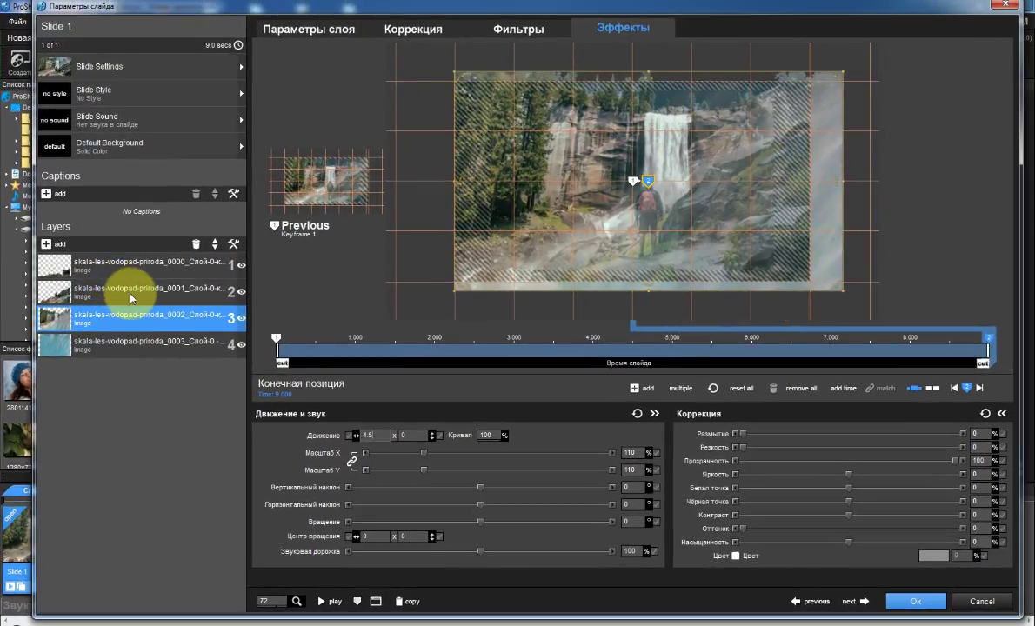
At the end keyframe of the 0001 hiker layer, set the scale to 120% and the motion to 9 x 0.
click(131, 298)
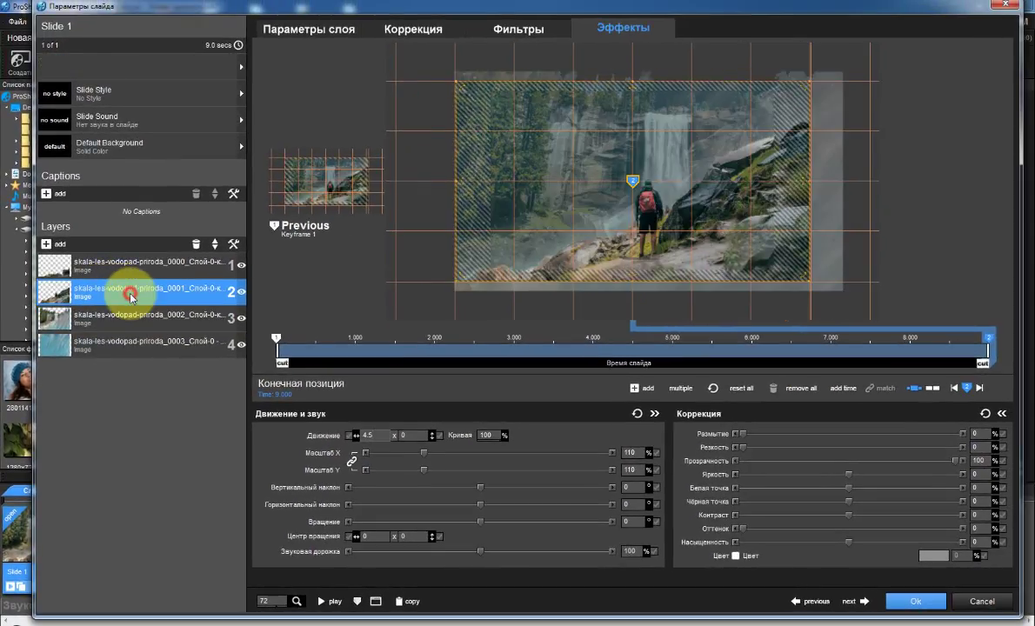
click(632, 453)
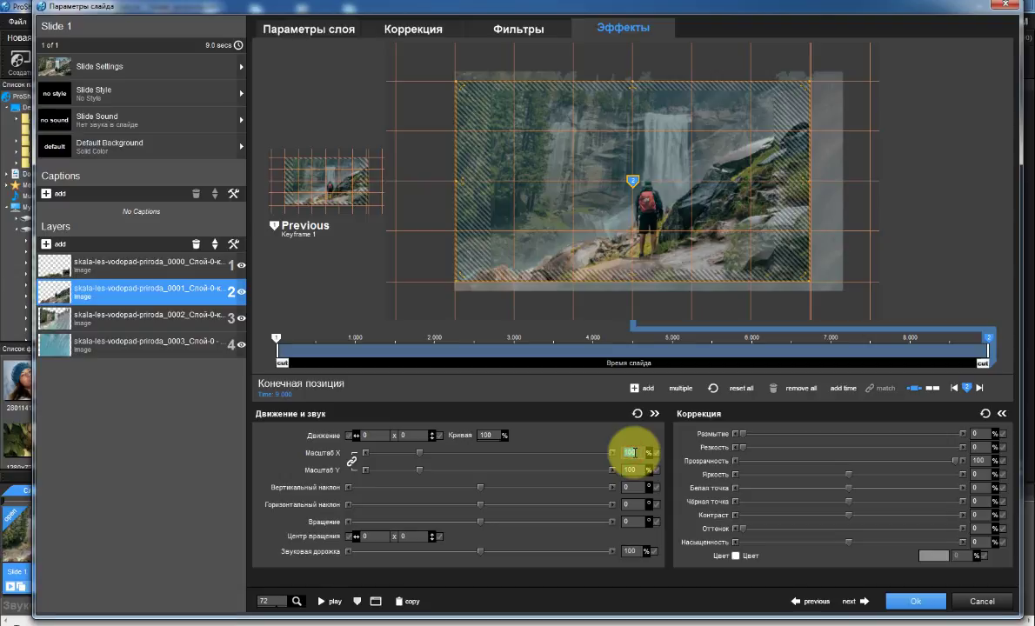
text(120)
key(Return)
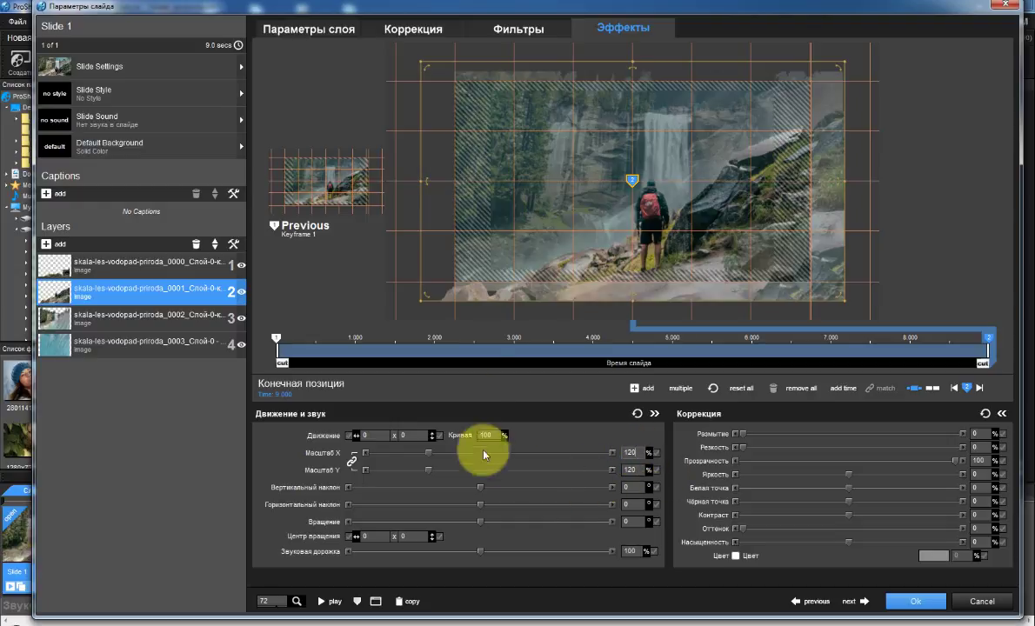
drag(487, 240, 522, 240)
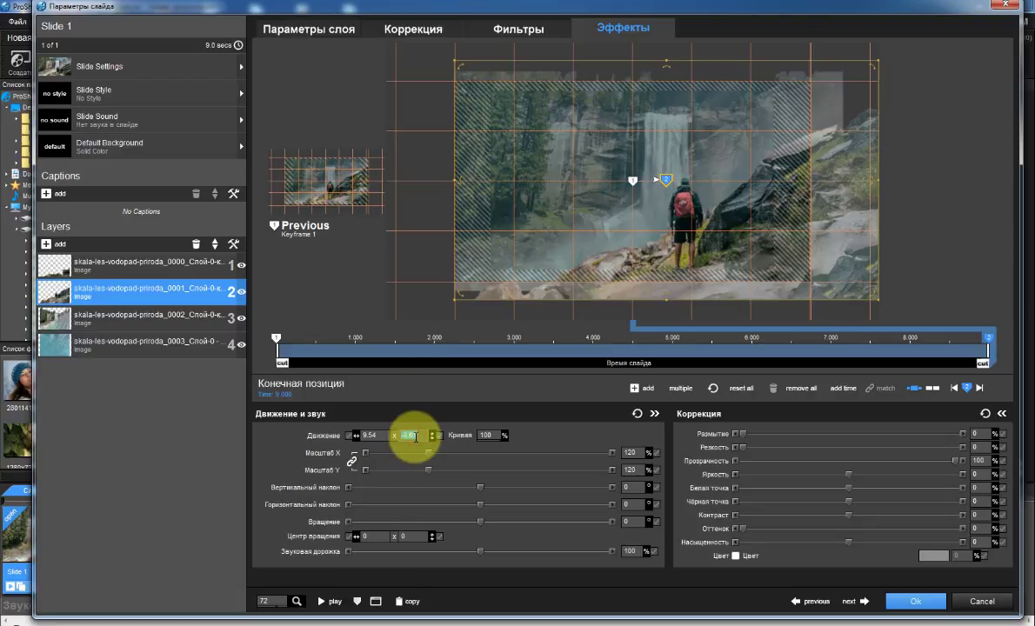
text(0)
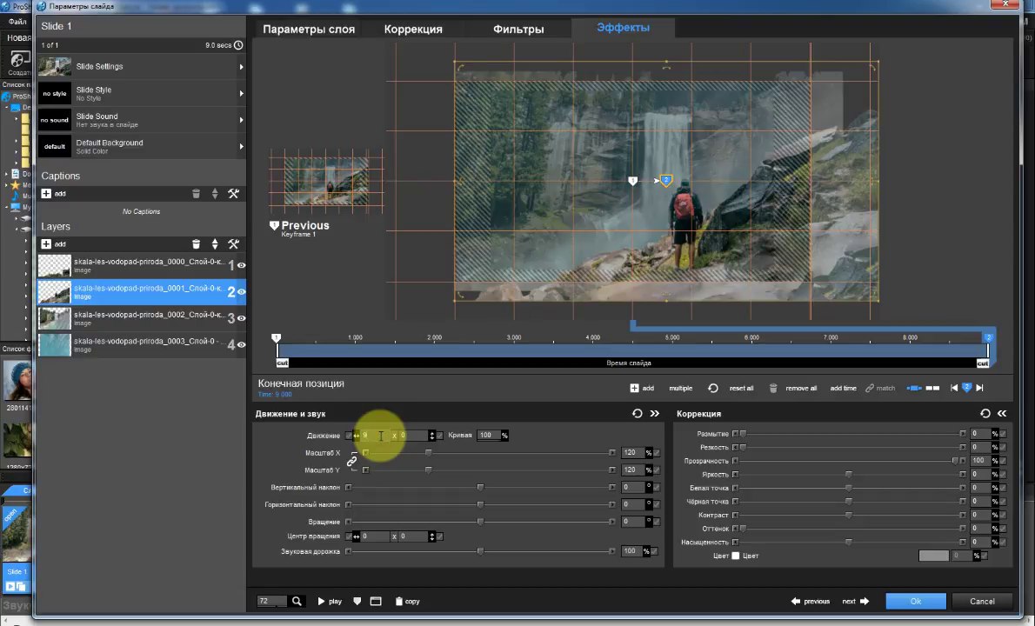
key(Return)
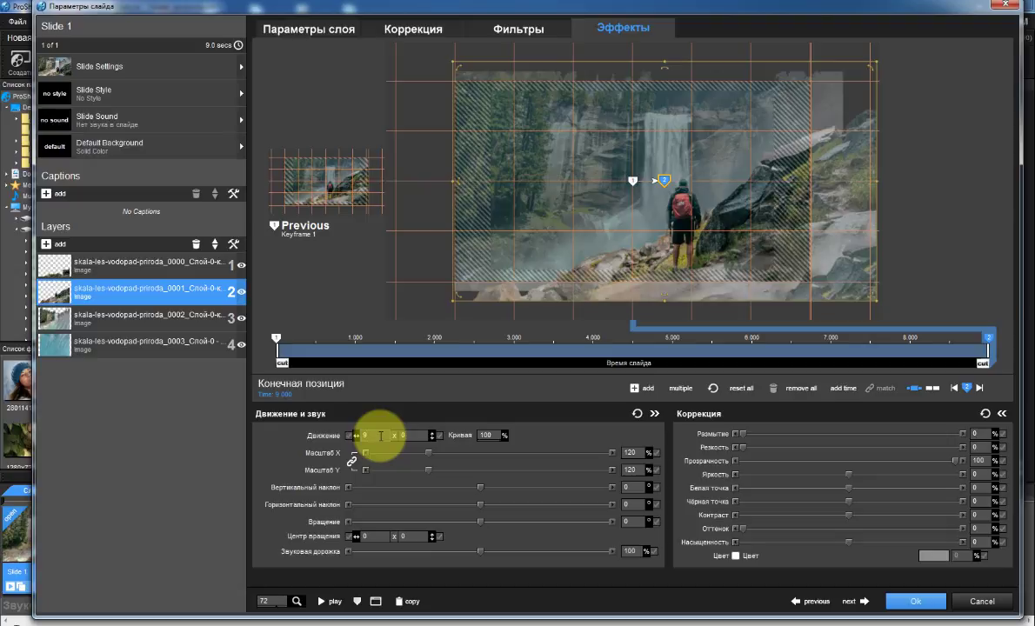
At the end keyframe of the 0000 foreground layer, set the scale to 130% and the horizontal motion to 14, and preview the slide.
click(179, 265)
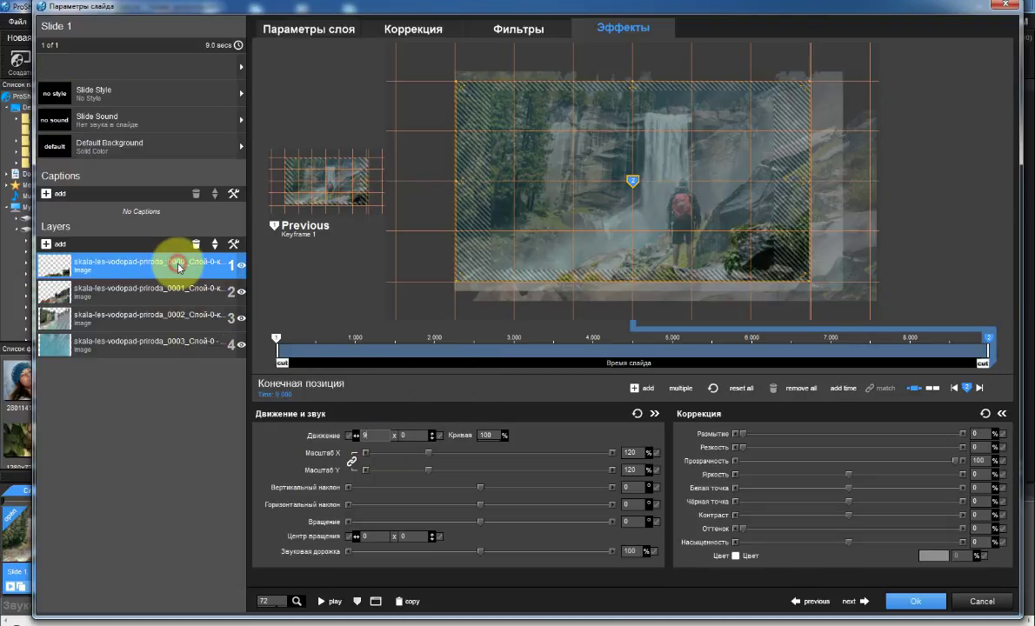
click(638, 453)
text(130)
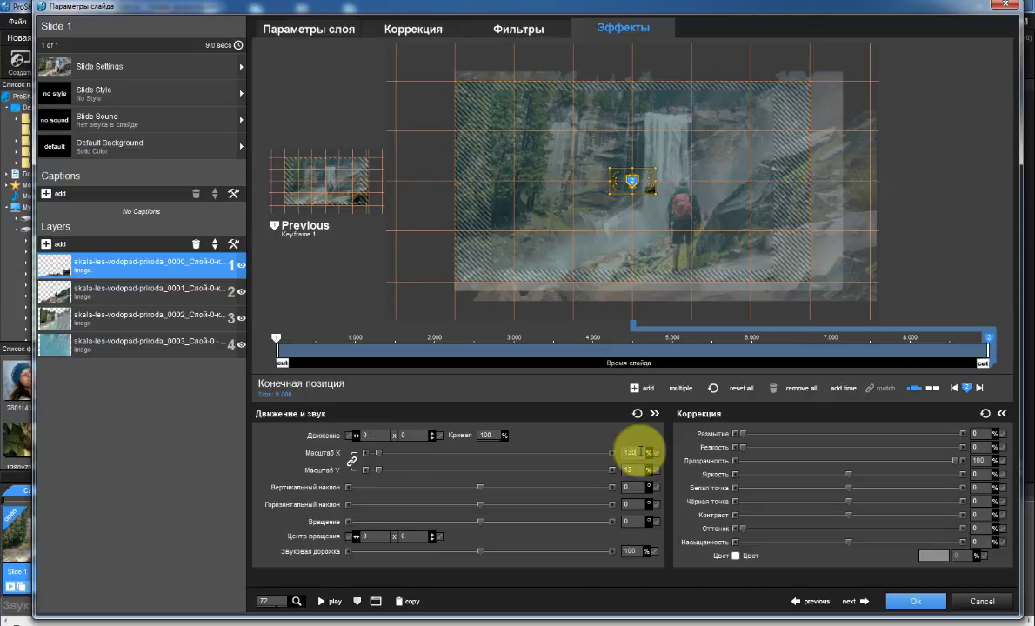
key(Return)
drag(542, 249, 594, 247)
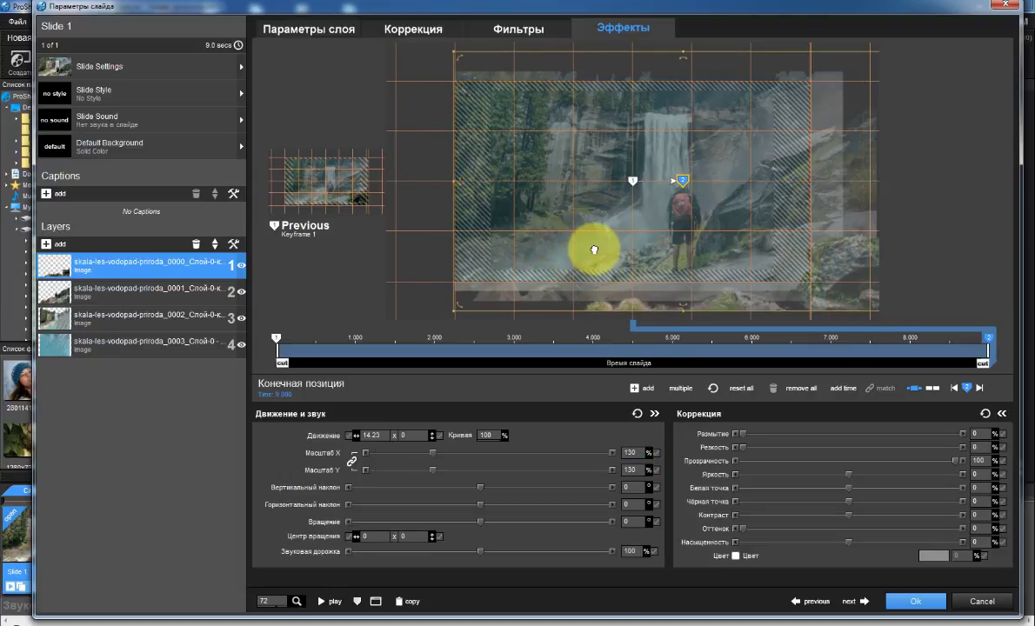
click(385, 436)
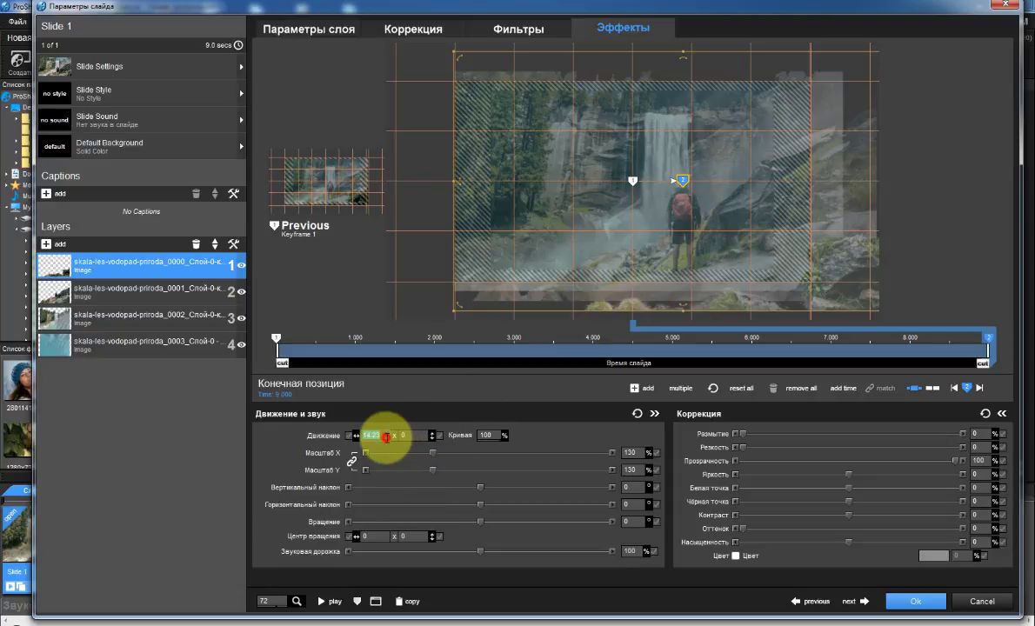
text(14)
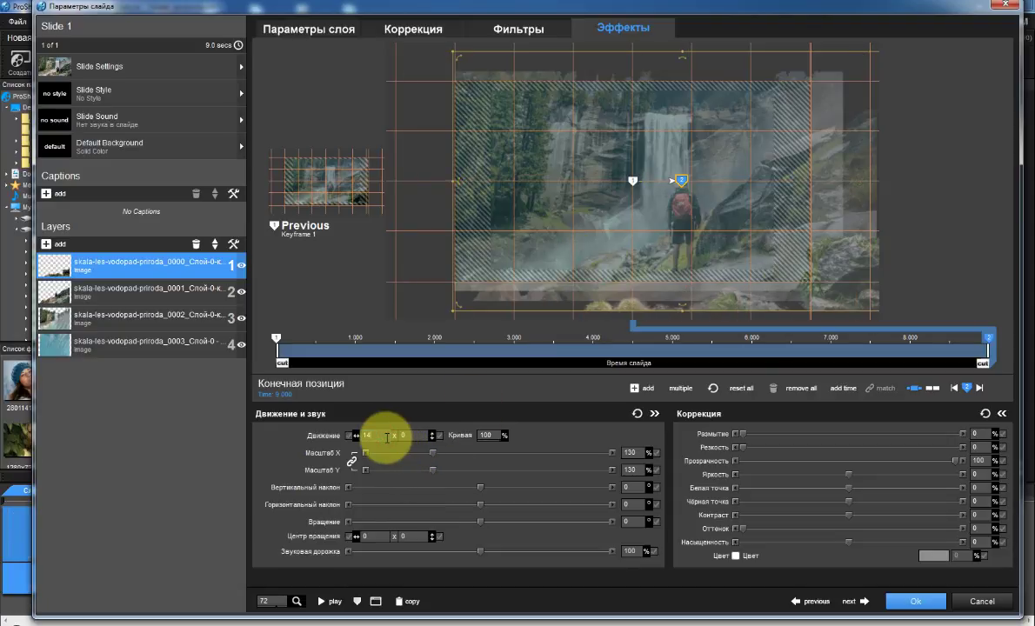
click(327, 600)
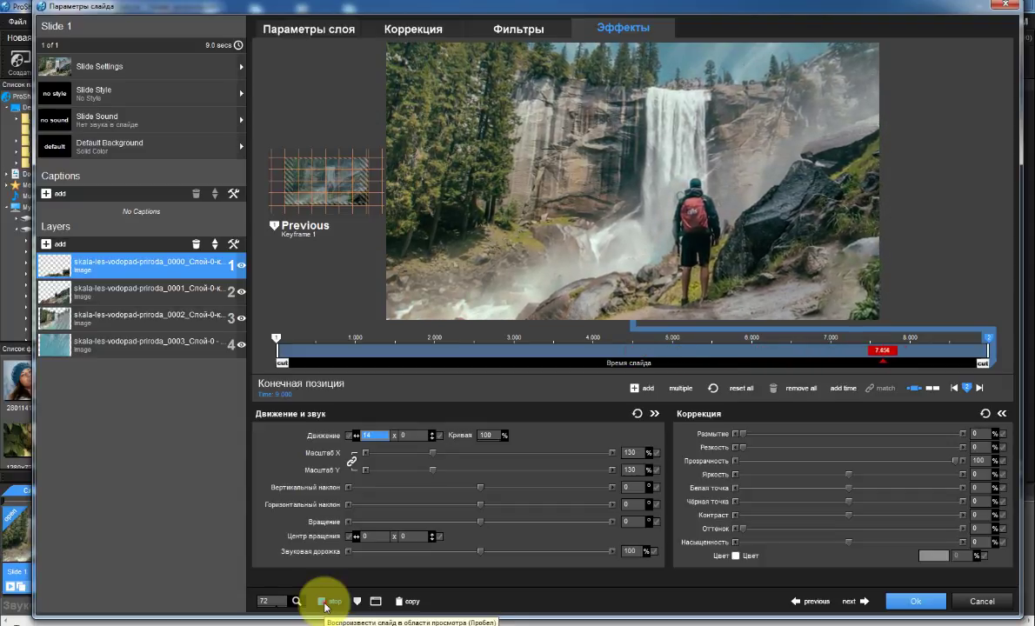
click(325, 605)
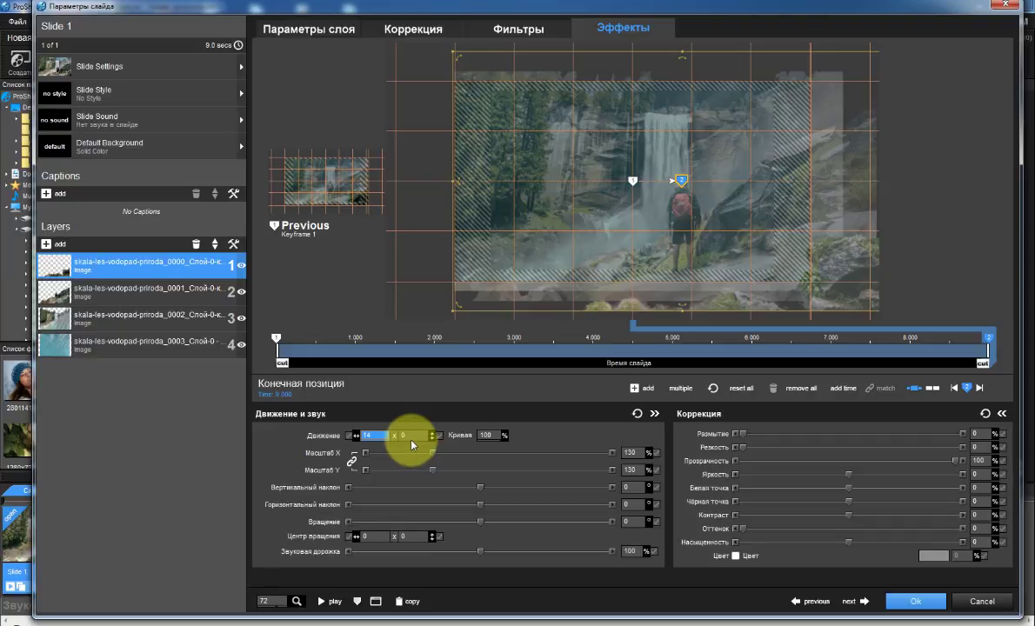
Try vertical end motions of 2 for the 0002 layer, 4 for 0001 and 6 for 0000, and preview the slide.
click(147, 314)
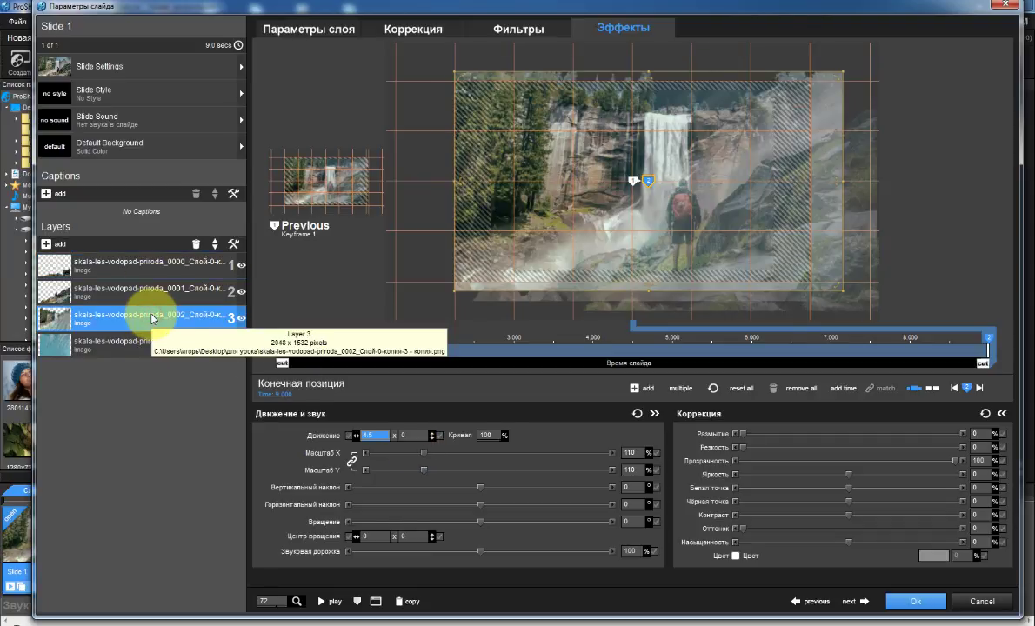
click(405, 436)
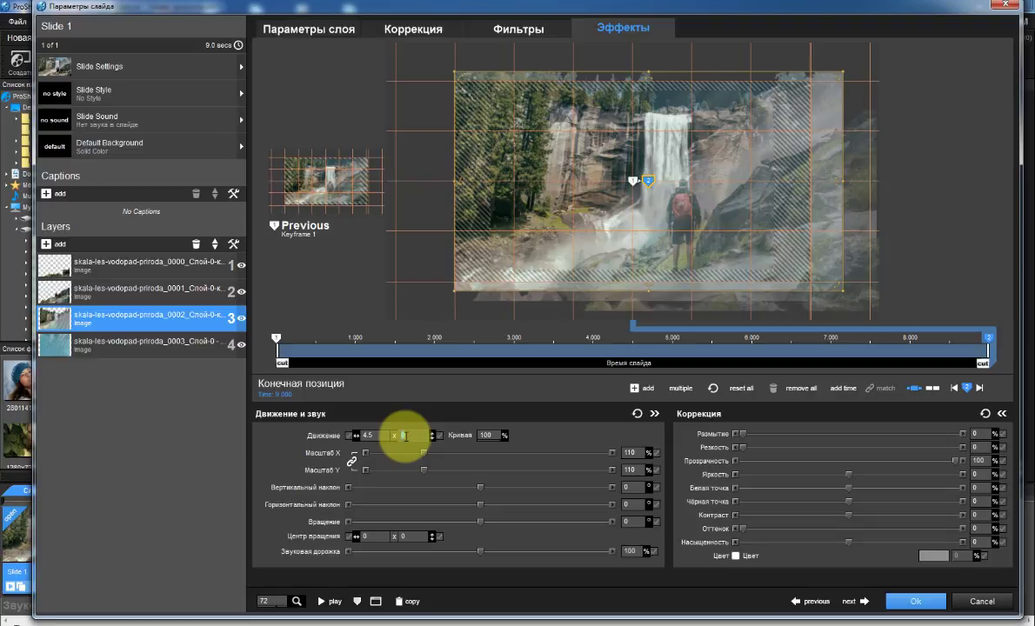
key(Return)
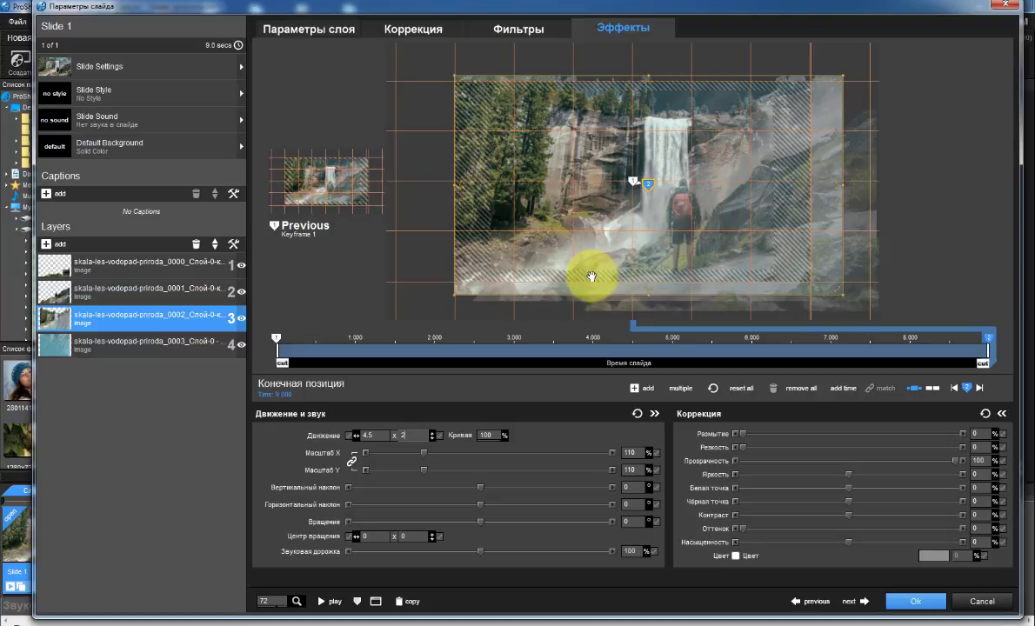
click(150, 292)
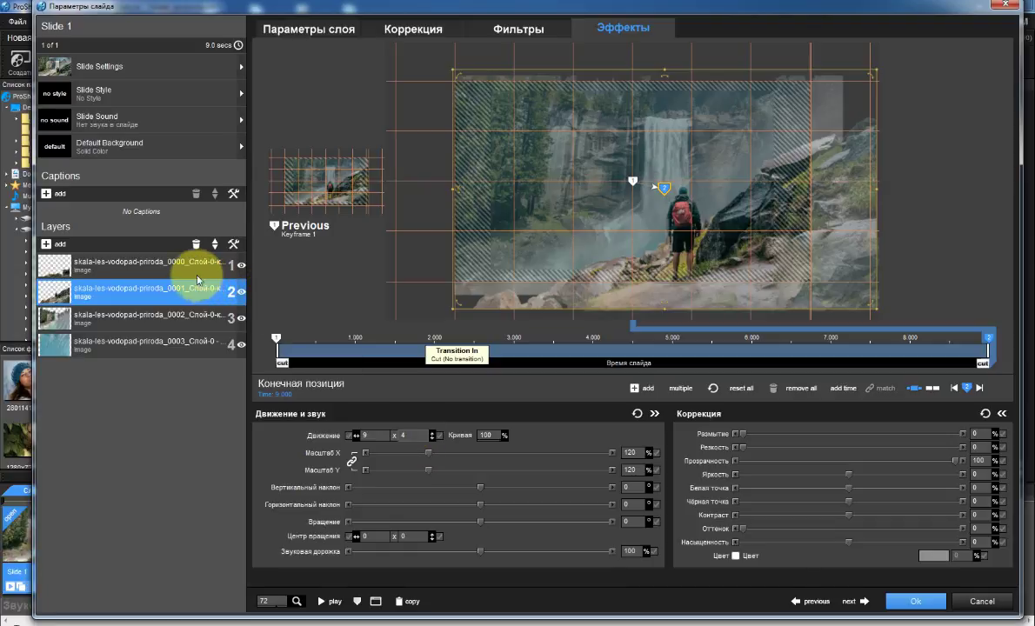
click(235, 266)
text(6)
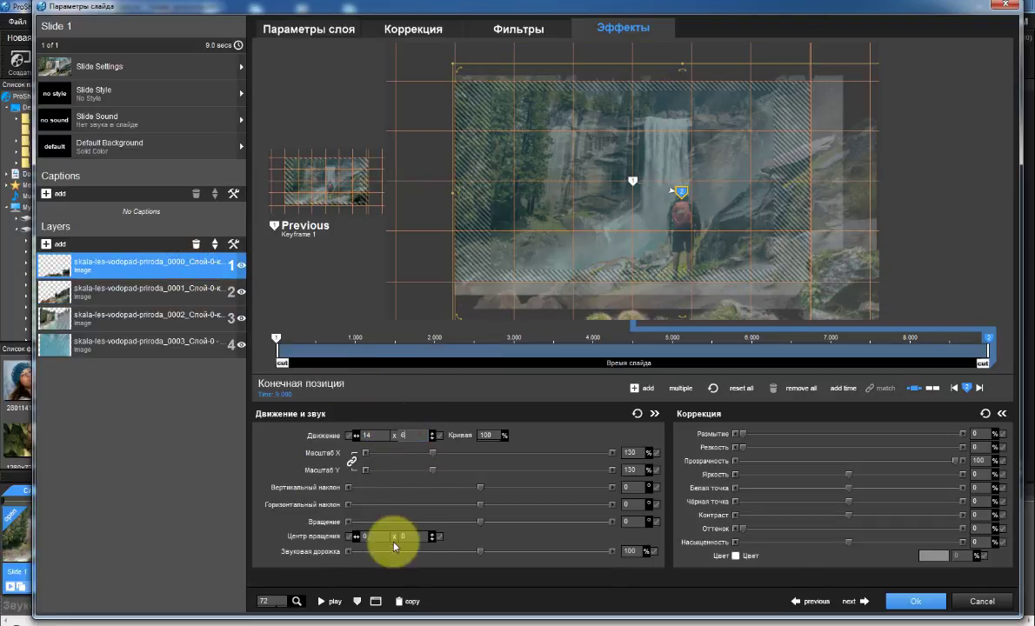
click(320, 602)
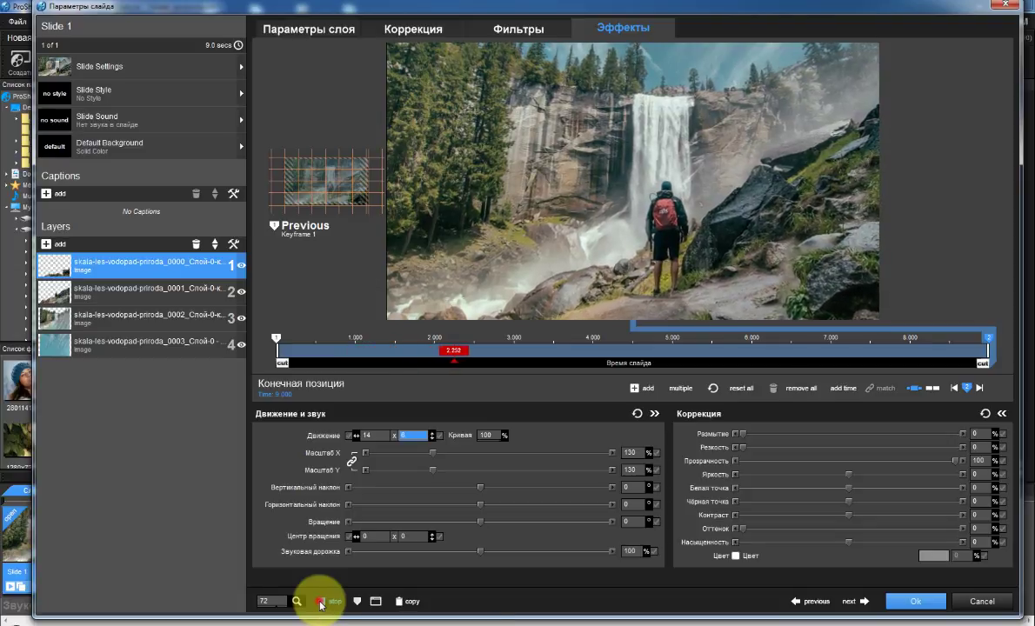
click(320, 602)
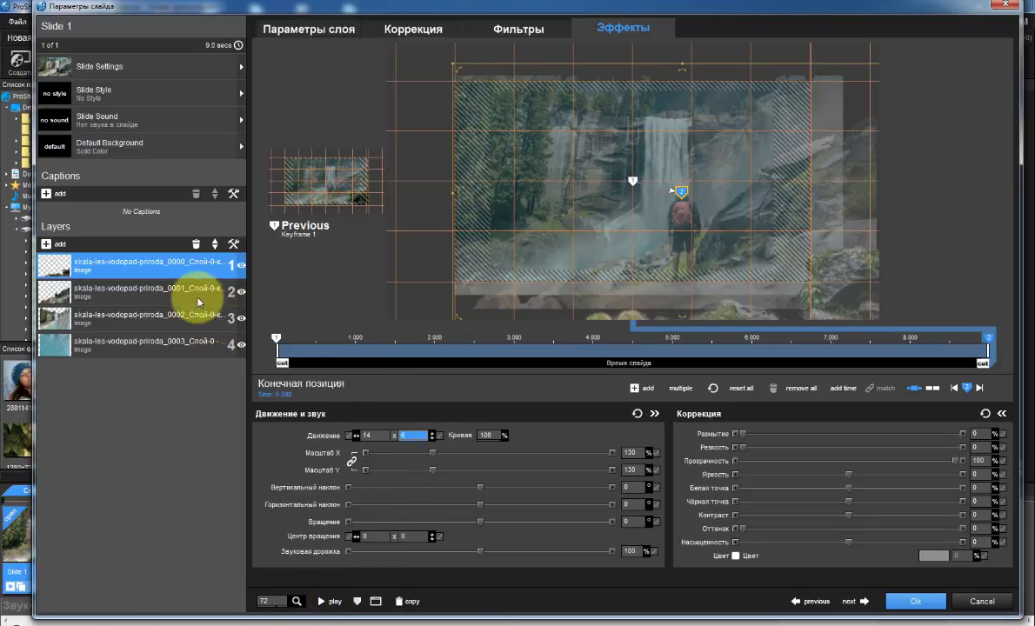
Reverse the vertical end motion of layers 0002, 0001 and 0000, using -2 for 0002 and -6 for 0000, and preview the slide.
click(170, 316)
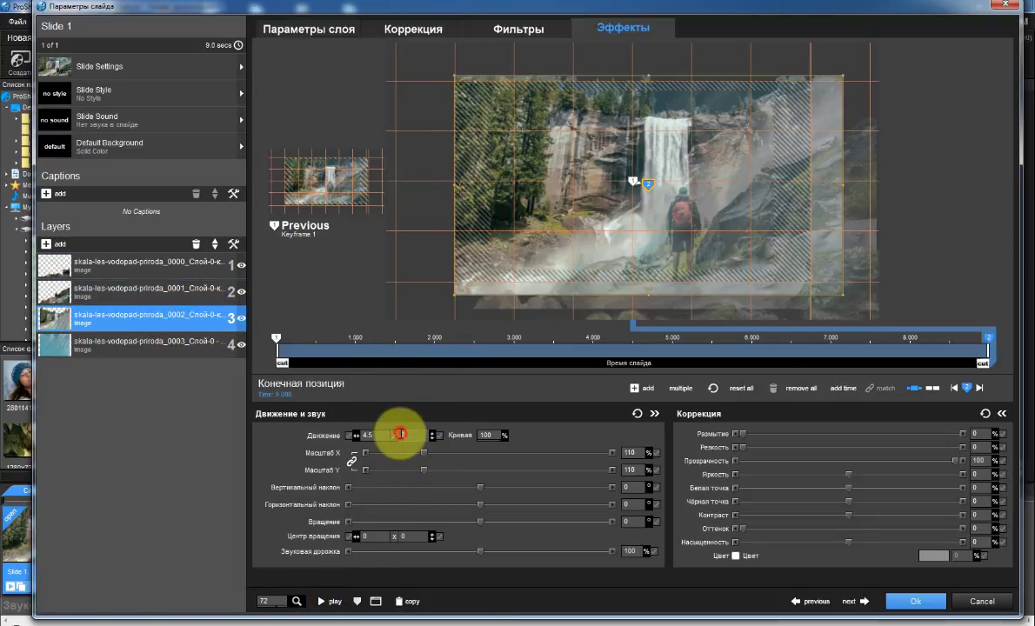
scroll(401, 434, down, 2)
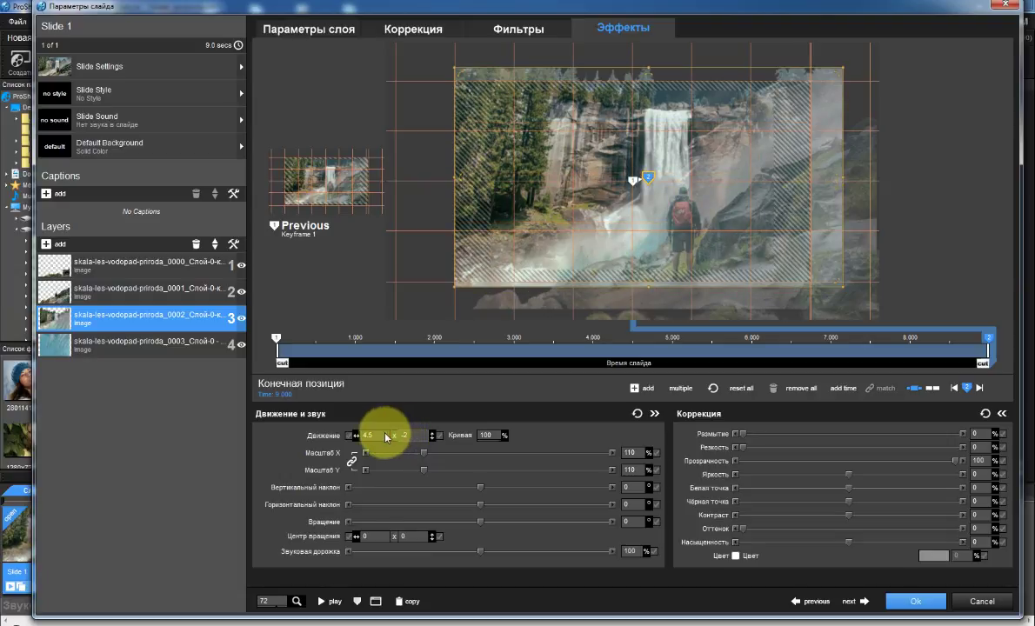
click(199, 293)
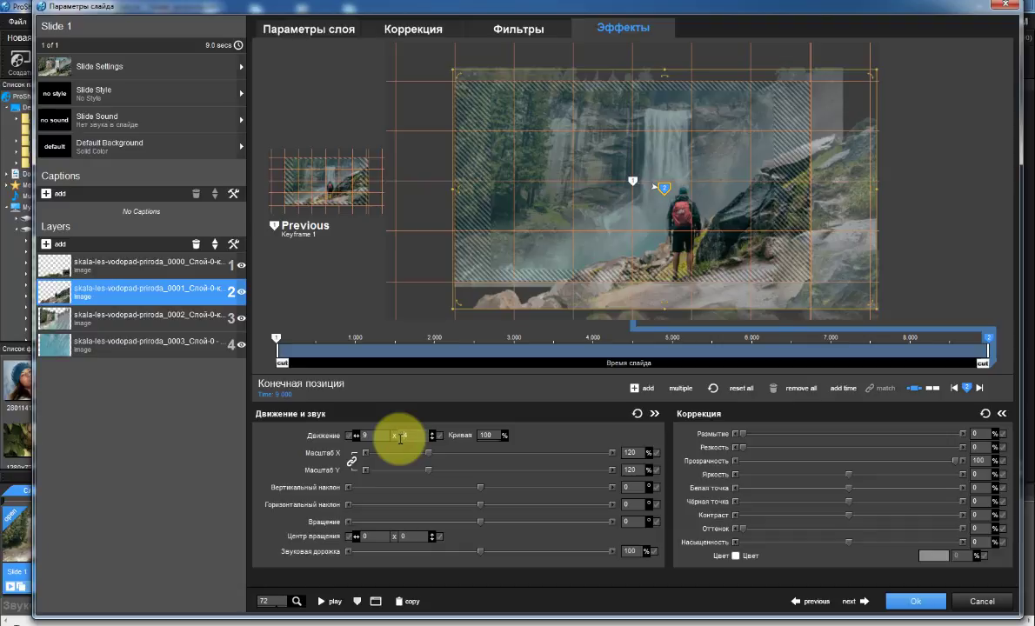
click(170, 269)
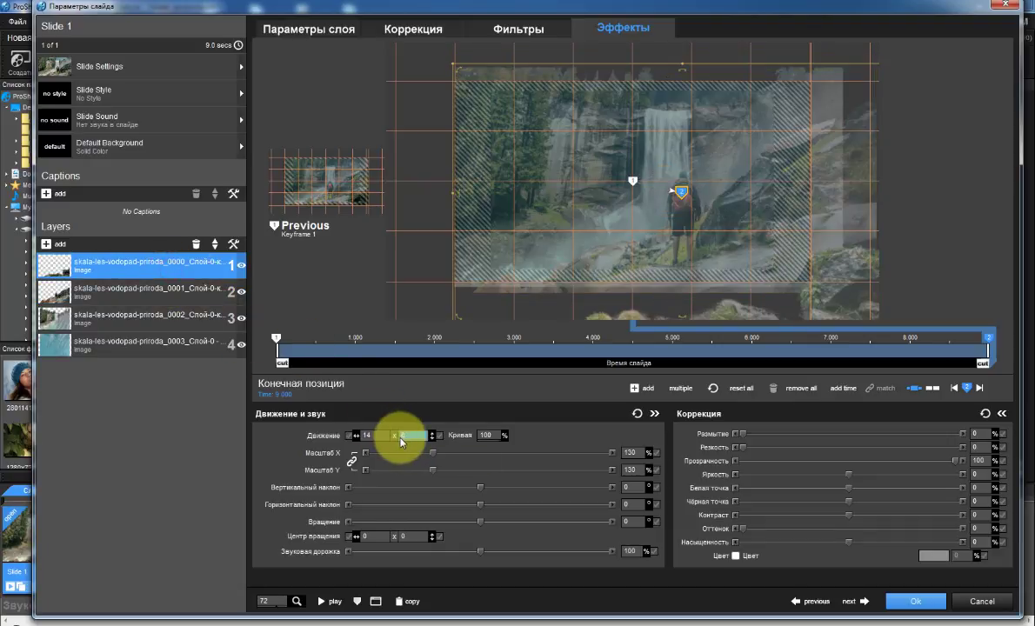
scroll(400, 436, down, 5)
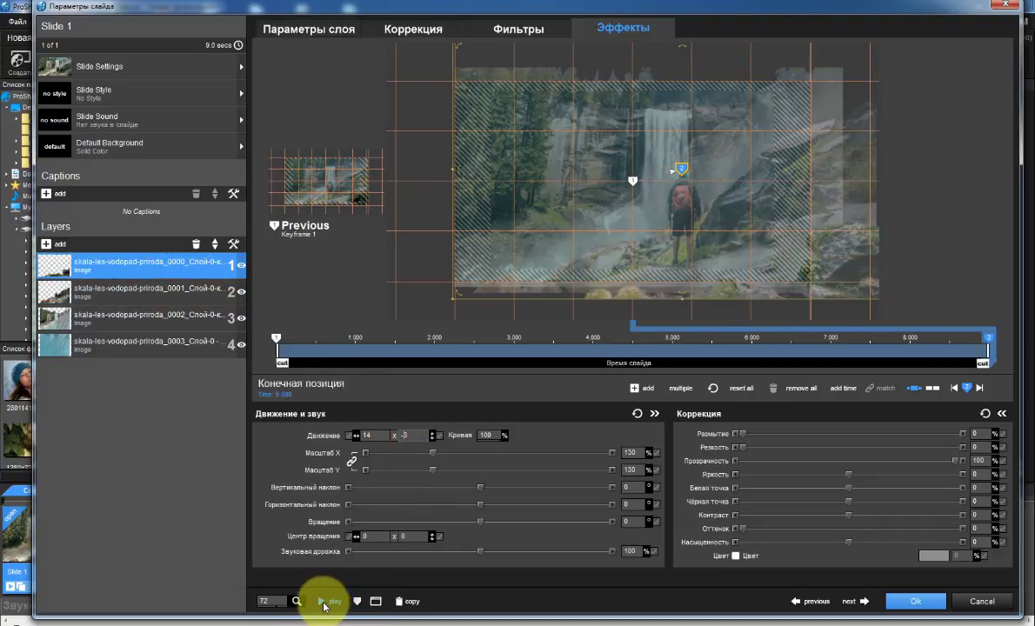
click(324, 603)
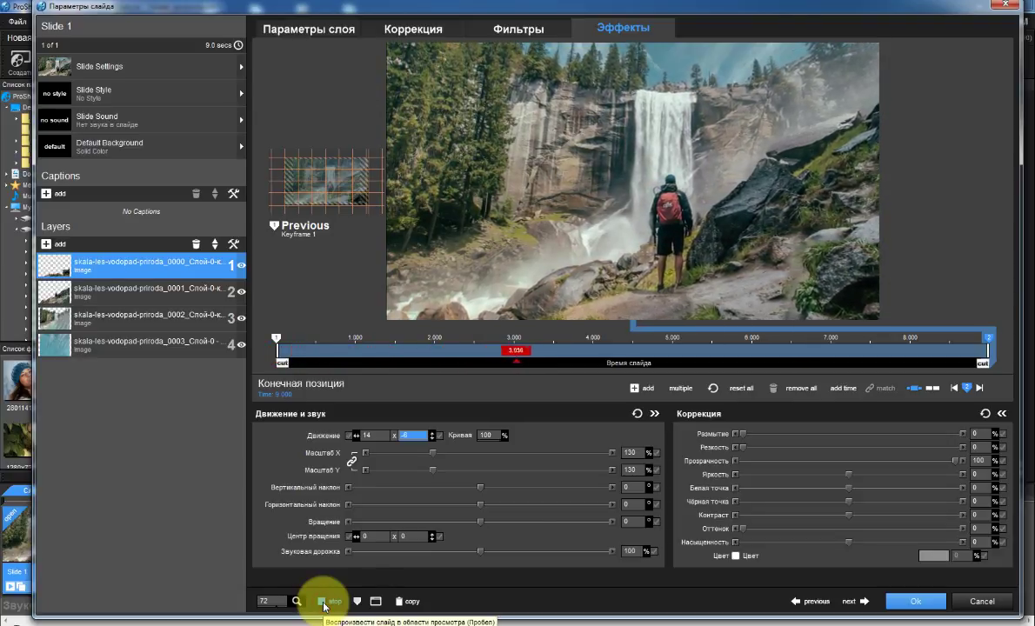
click(324, 602)
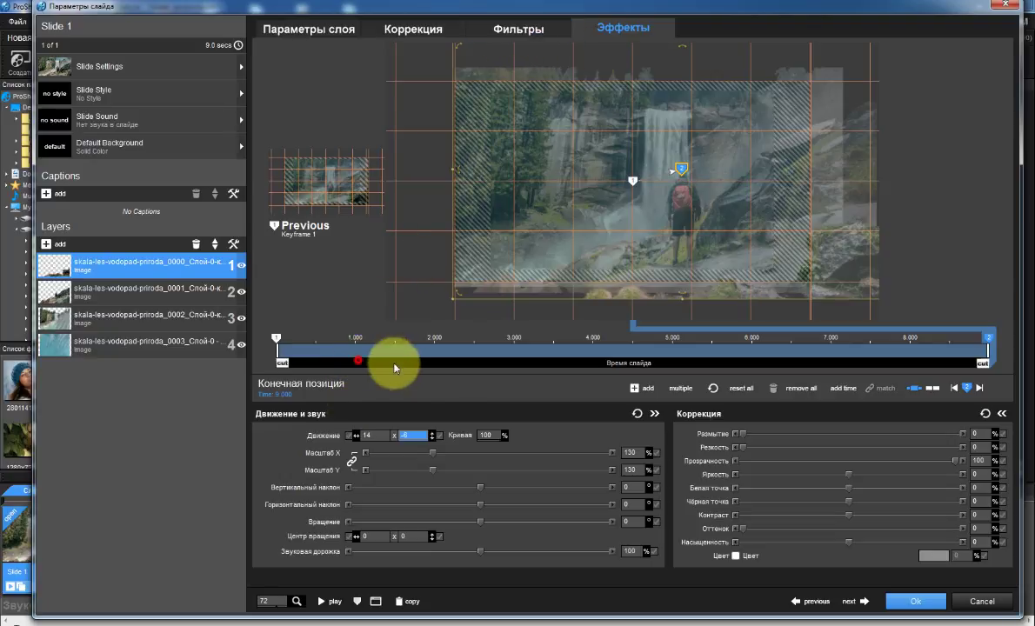
mouse_move(394, 368)
mouse_down()
mouse_move(534, 369)
mouse_move(670, 388)
mouse_move(491, 390)
mouse_move(377, 372)
mouse_move(754, 380)
mouse_move(471, 387)
mouse_move(700, 376)
mouse_move(561, 396)
mouse_move(338, 388)
mouse_move(377, 393)
mouse_move(381, 415)
mouse_up()
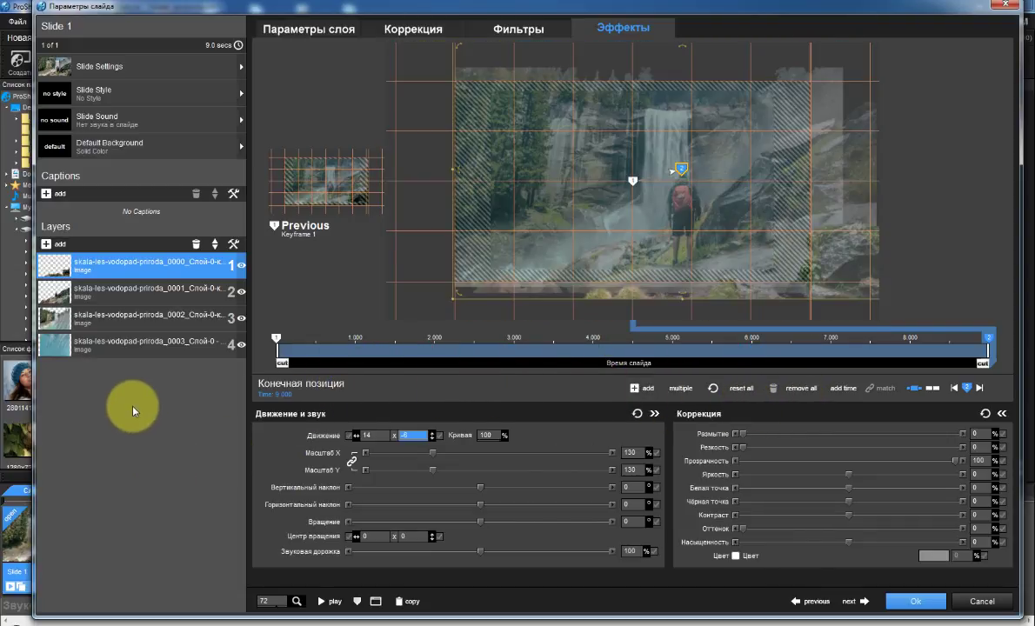
Go to the start keyframe and duplicate the 0002 waterfall layer.
click(274, 338)
click(159, 320)
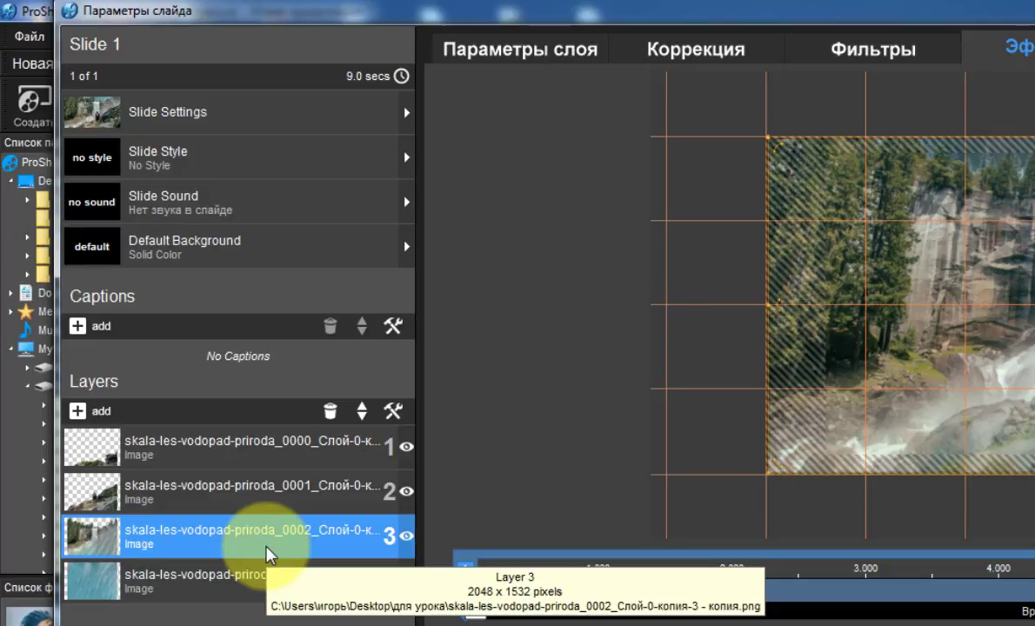
right_click(266, 550)
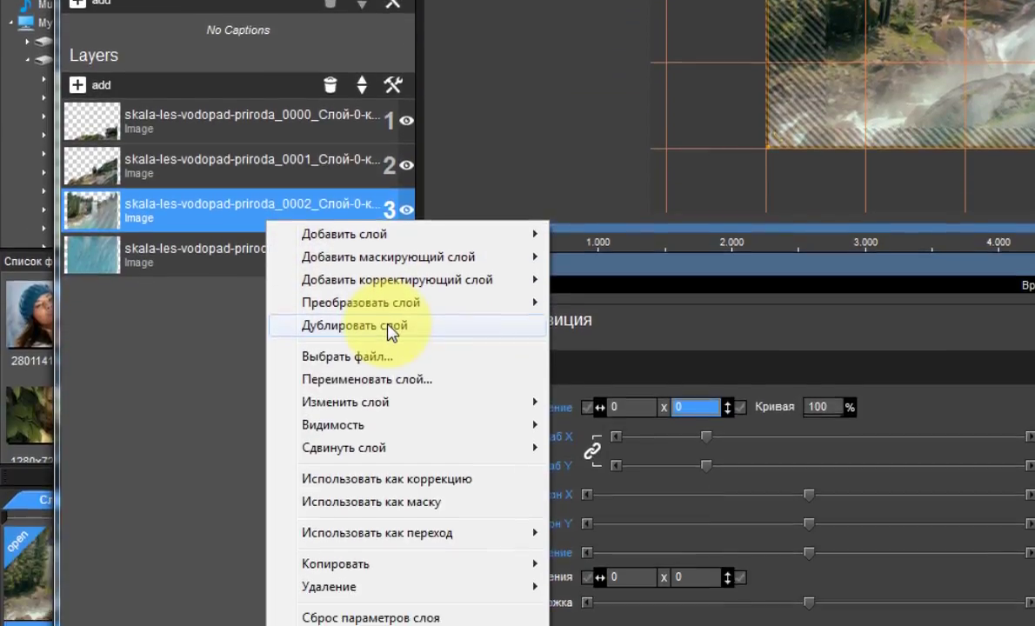
click(391, 333)
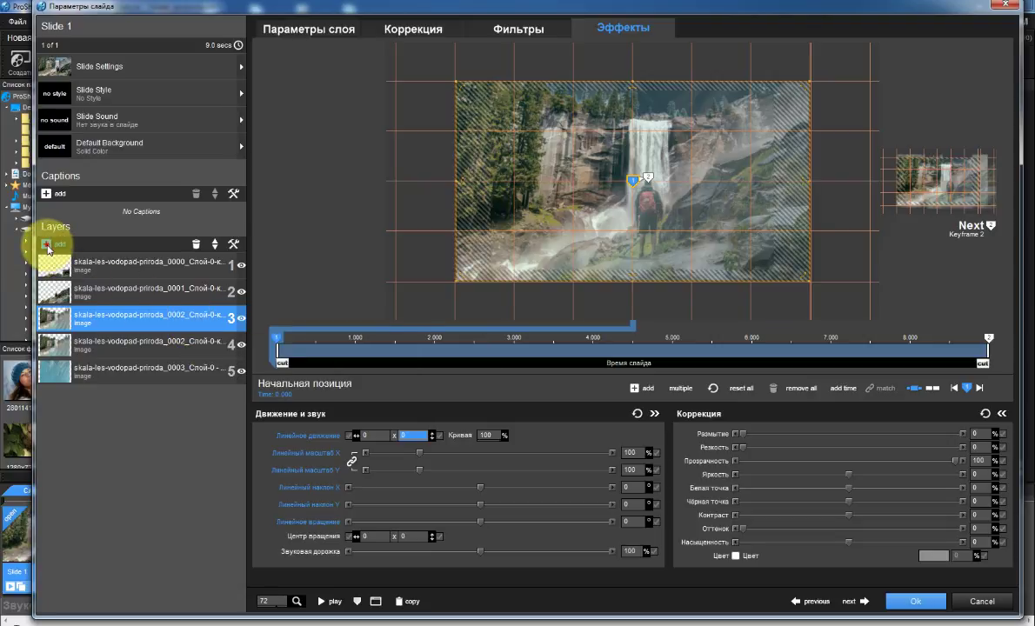
Add a white solid-colour layer above the two 0002 waterfall layers.
click(48, 247)
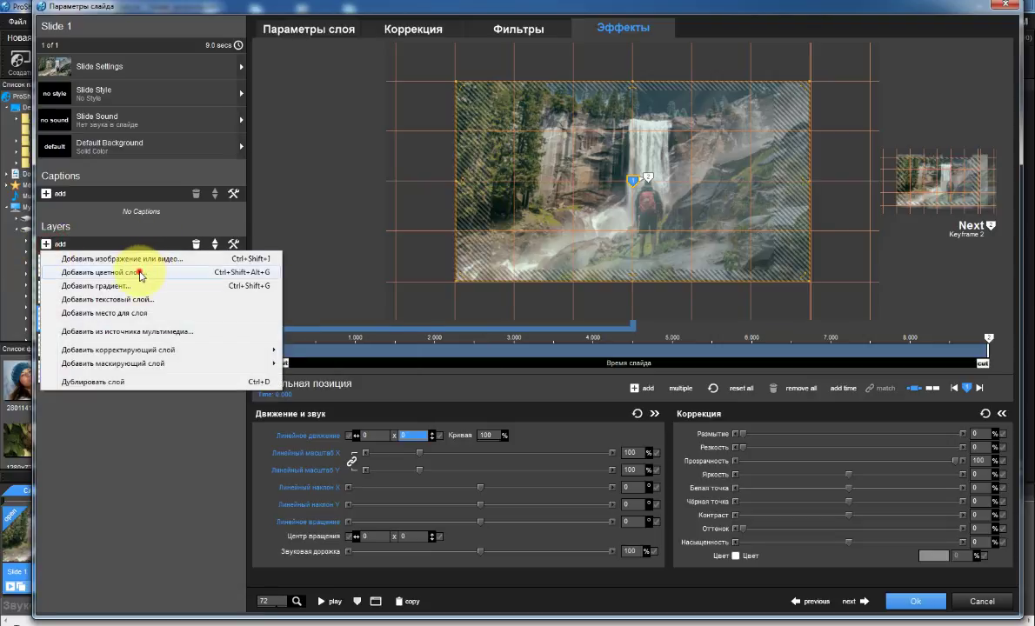
click(140, 273)
click(515, 352)
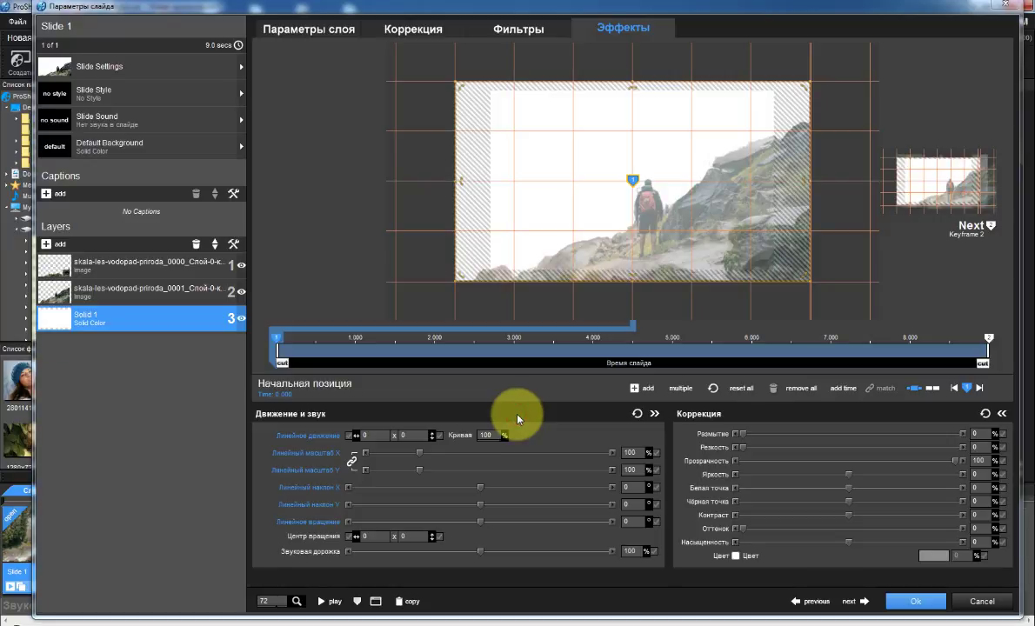
Unlink the solid layer's scale, fit it over the waterfall at 11% x 63% with motion 5 x 1.55, and copy this keyframe to the next one.
click(354, 466)
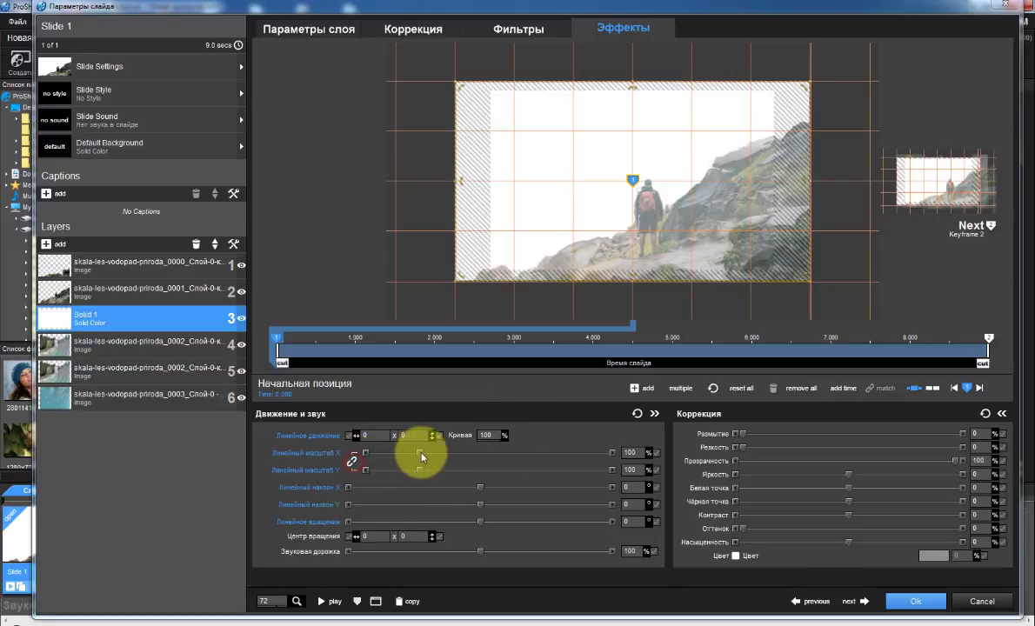
drag(420, 454, 382, 453)
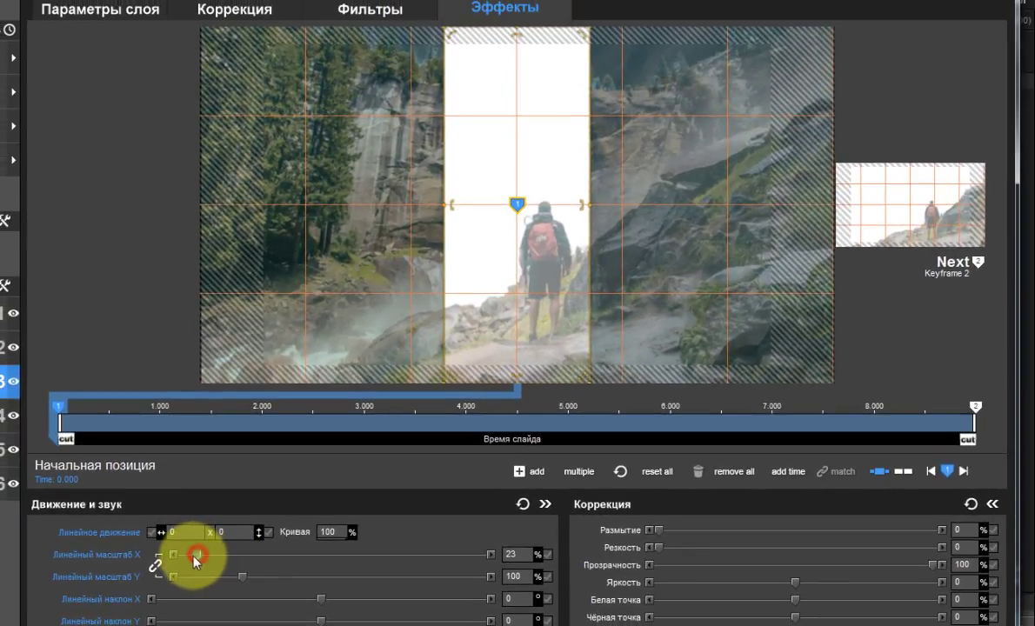
drag(191, 554, 222, 584)
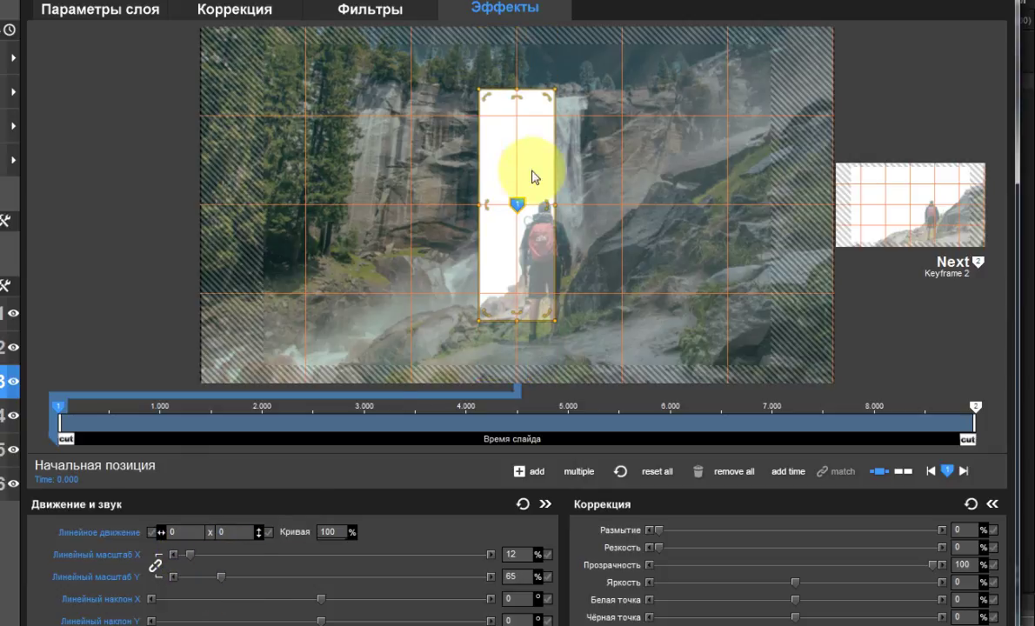
drag(504, 162, 534, 170)
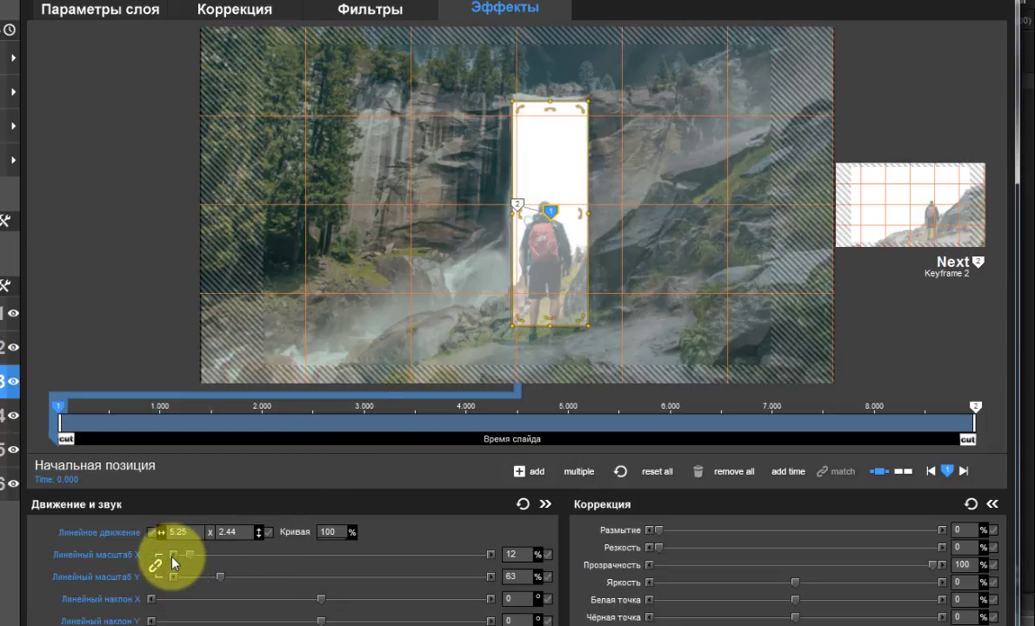
drag(174, 555, 176, 558)
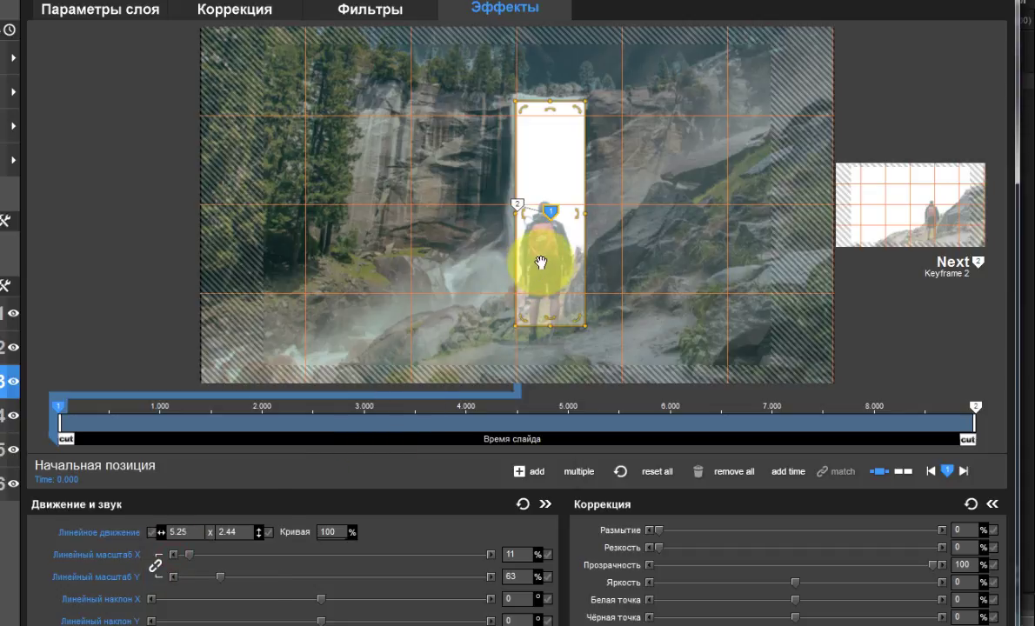
drag(535, 261, 536, 316)
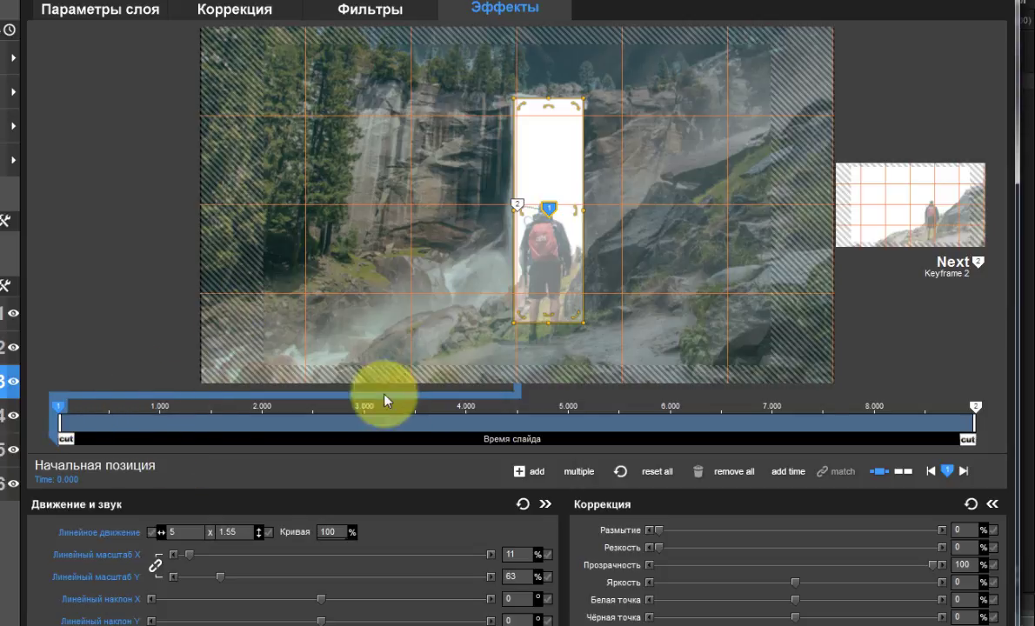
right_click(59, 407)
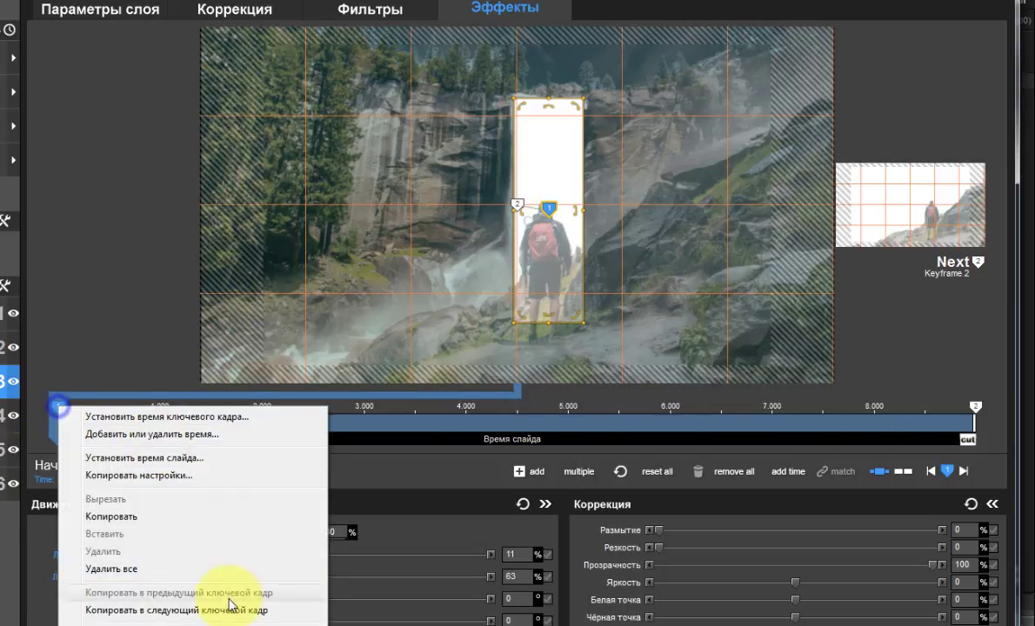
click(233, 611)
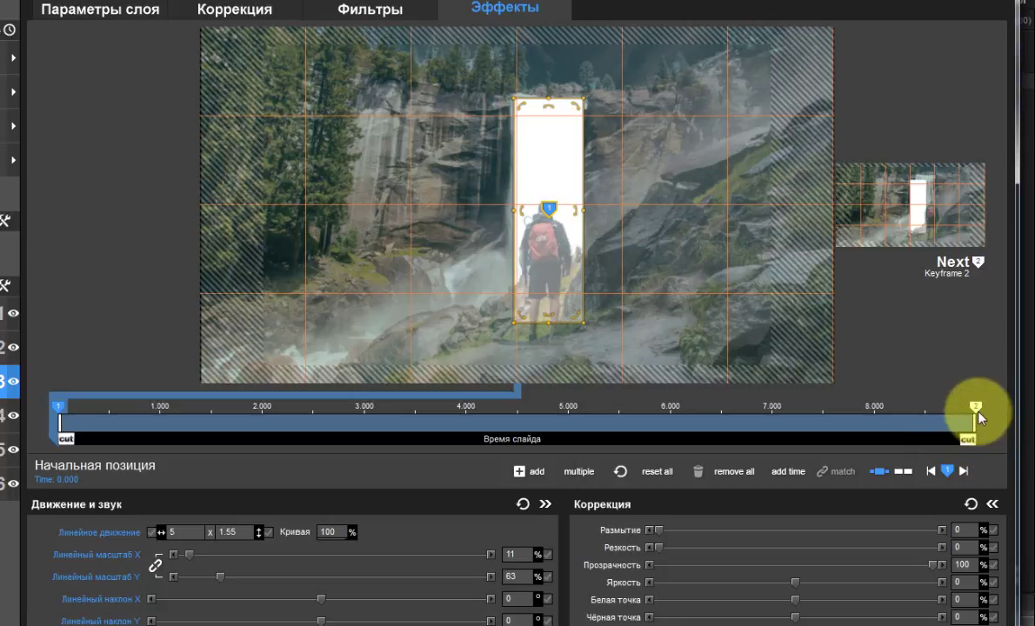
At the end keyframe, fit the solid layer over the waterfall at 12% x 64%, motion 9.75 x -3.33, rotated 1°.
click(977, 408)
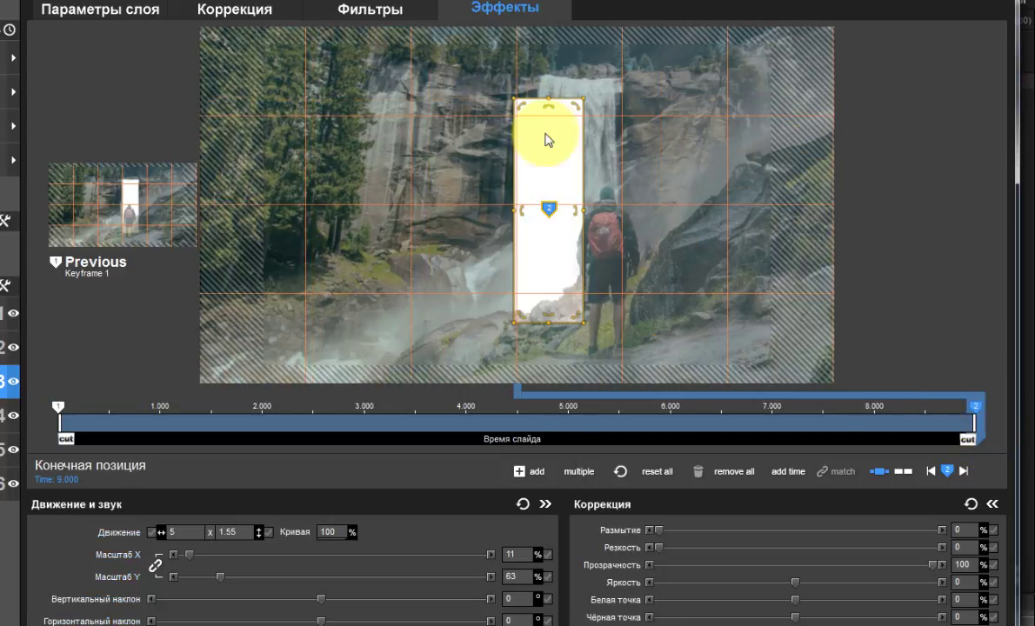
drag(542, 139, 569, 123)
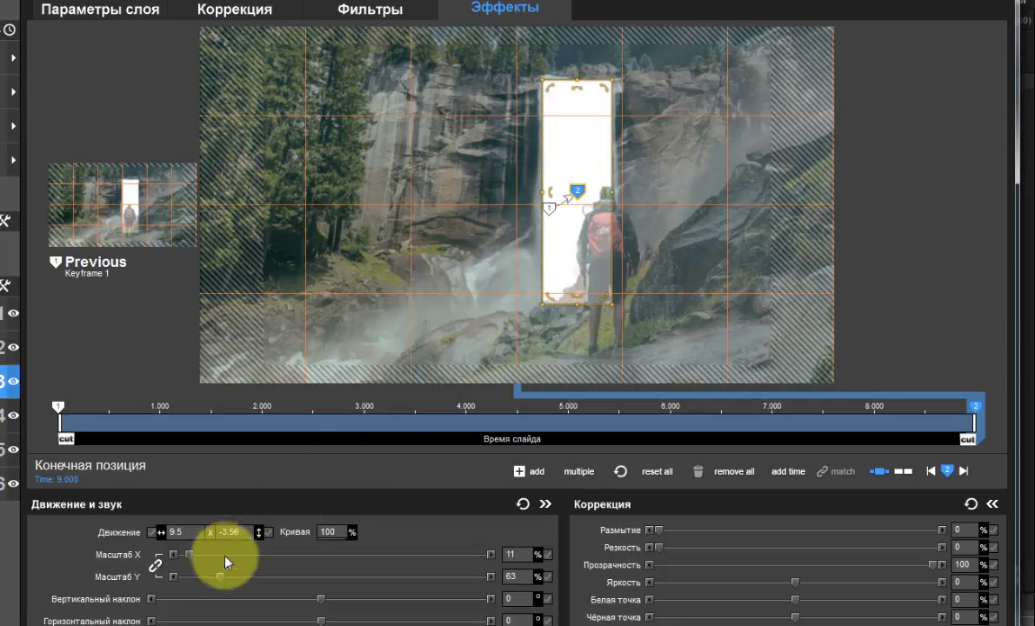
click(490, 555)
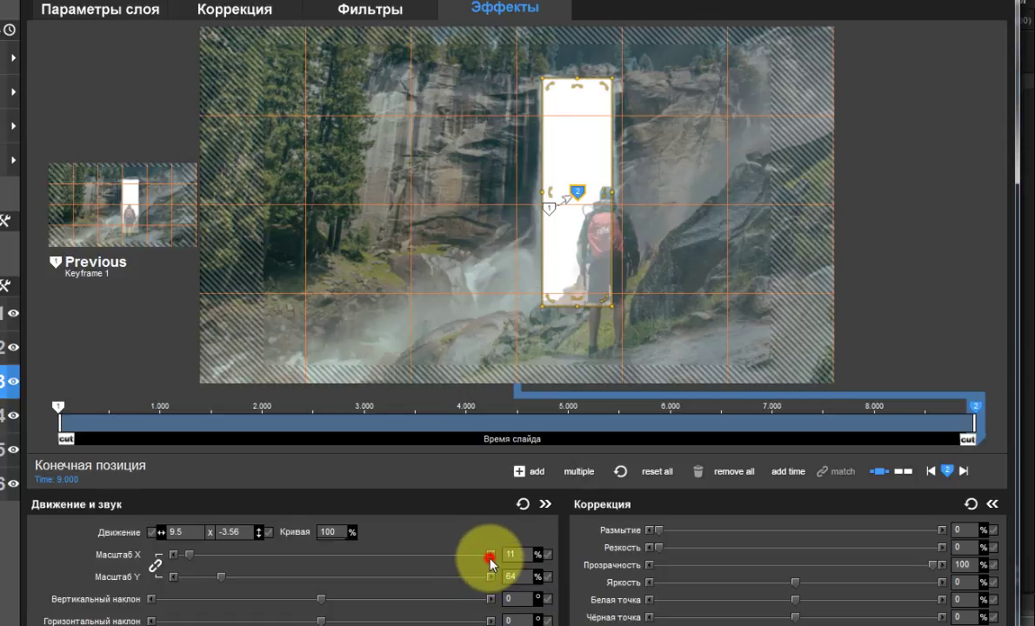
drag(585, 173, 585, 178)
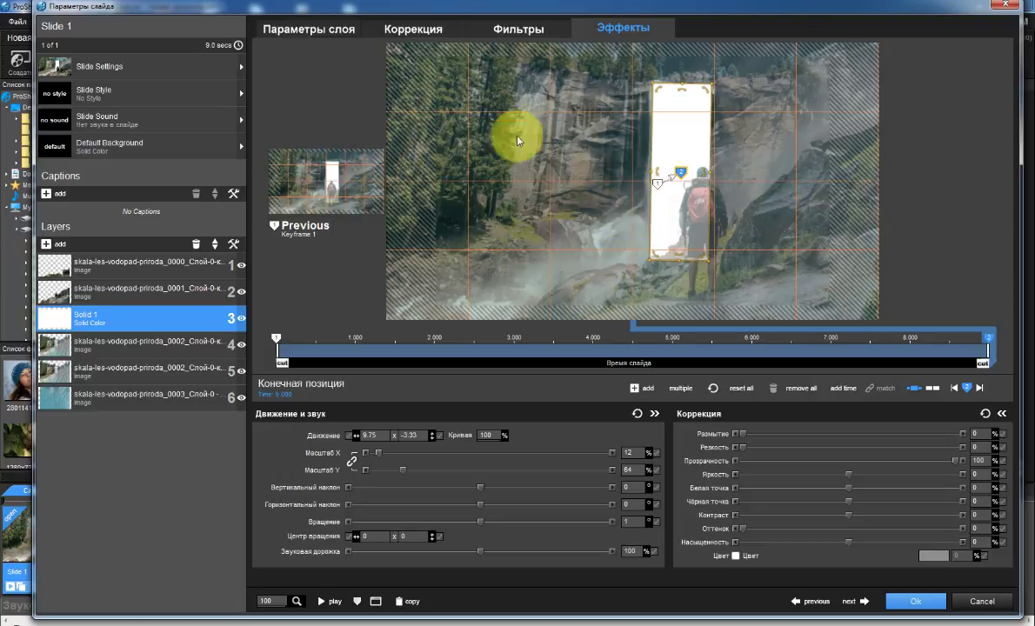
Apply a transparent rounded-rectangle vignette of size 10% to the solid layer and preview the slide.
click(416, 31)
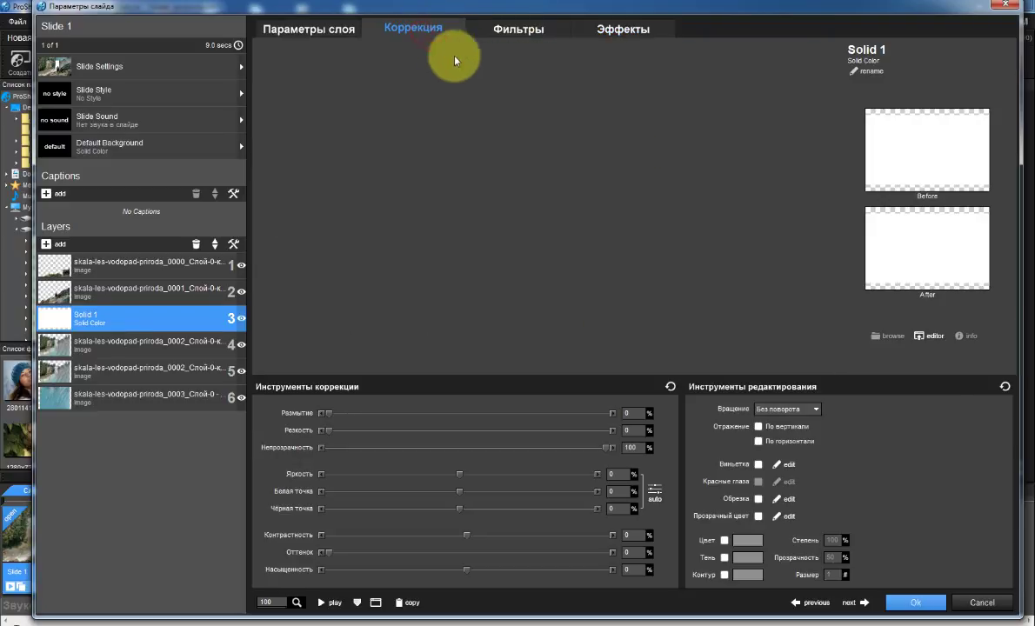
click(787, 469)
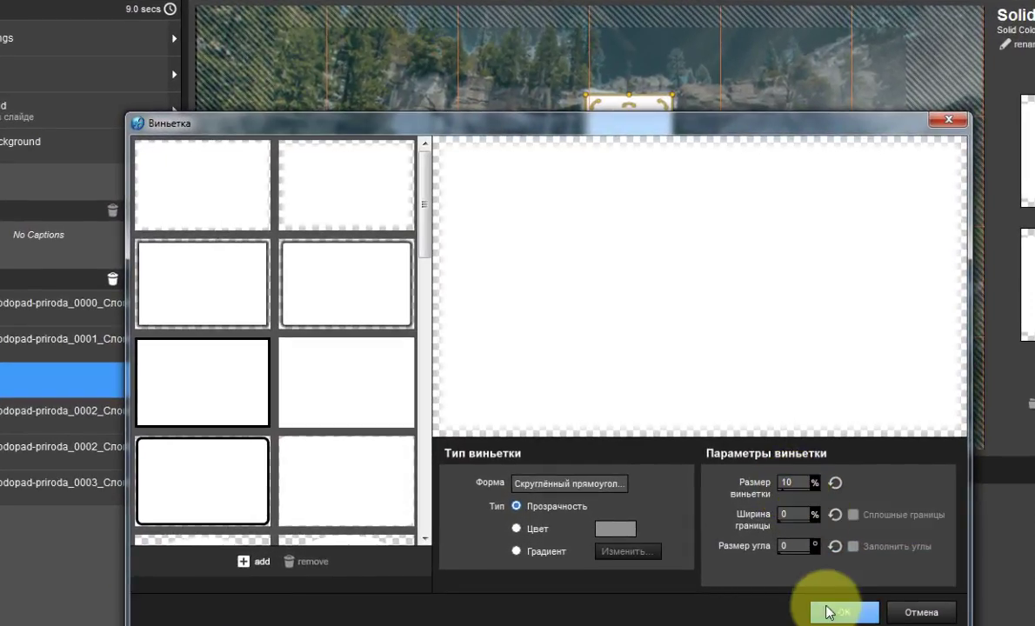
click(794, 483)
click(844, 613)
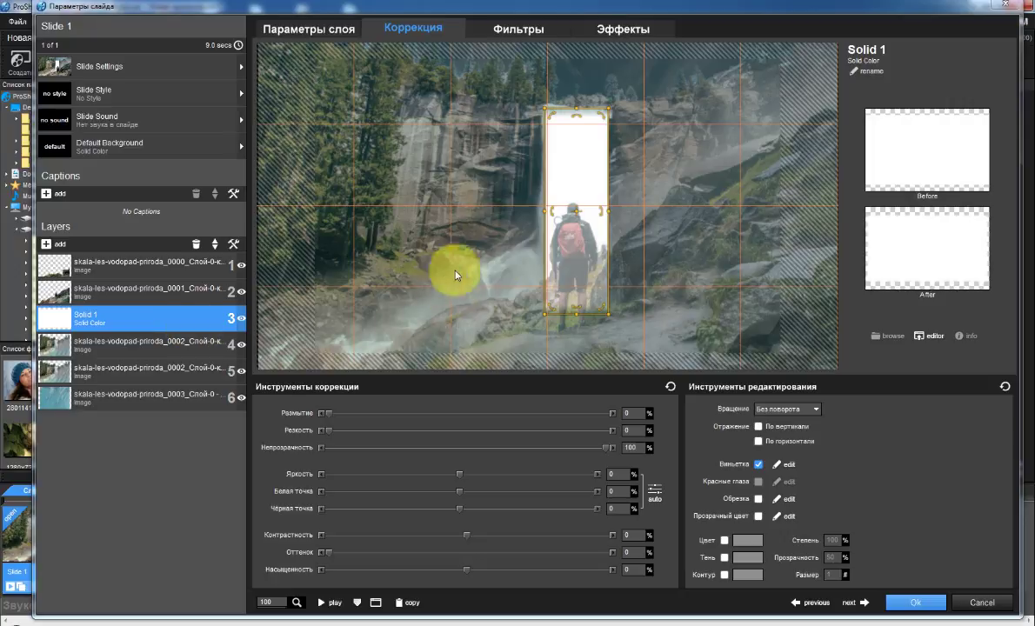
click(634, 33)
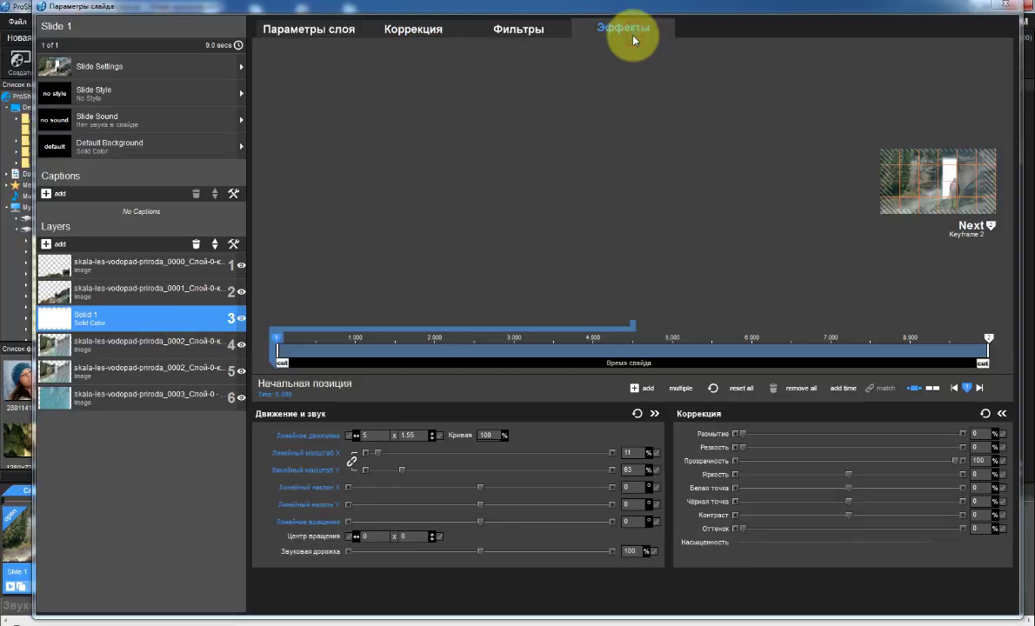
click(322, 602)
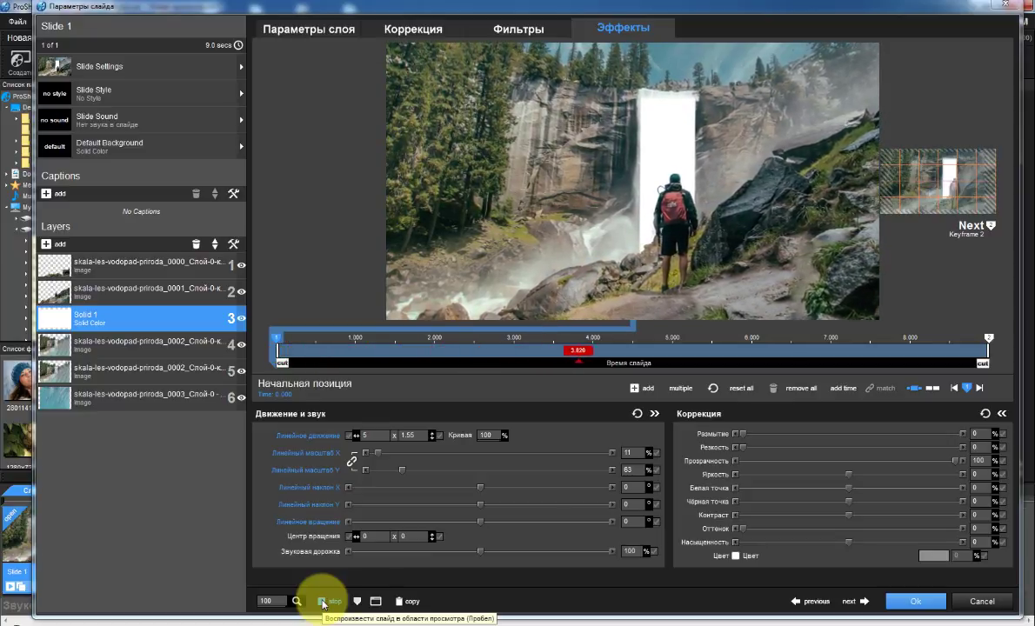
click(322, 601)
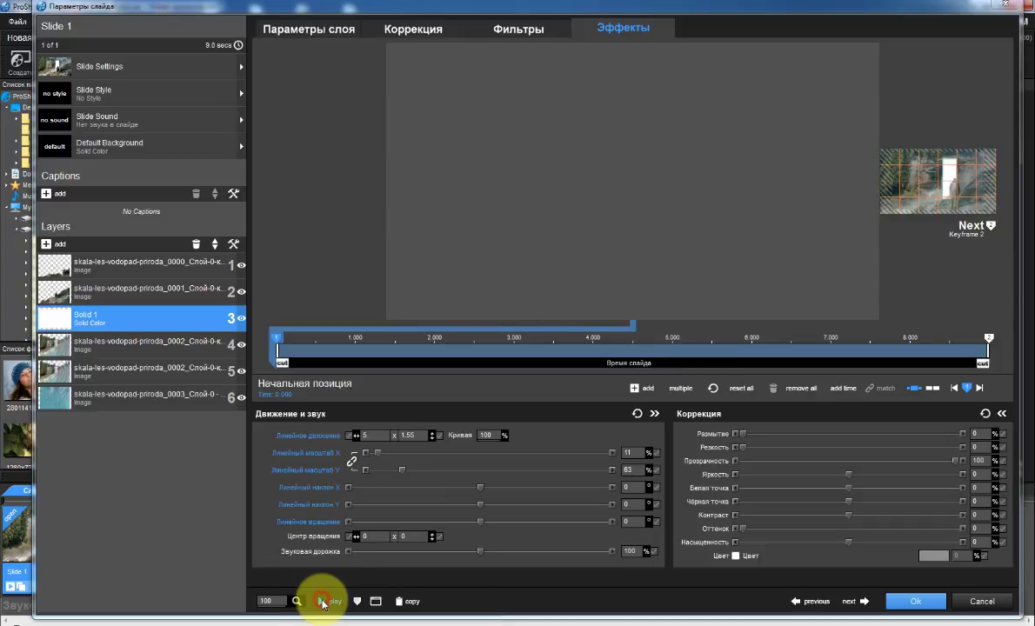
At the start keyframe, rotate the solid layer 1° and shift it to motion 4.62 x 1.55, and use the layer as a mask.
click(278, 340)
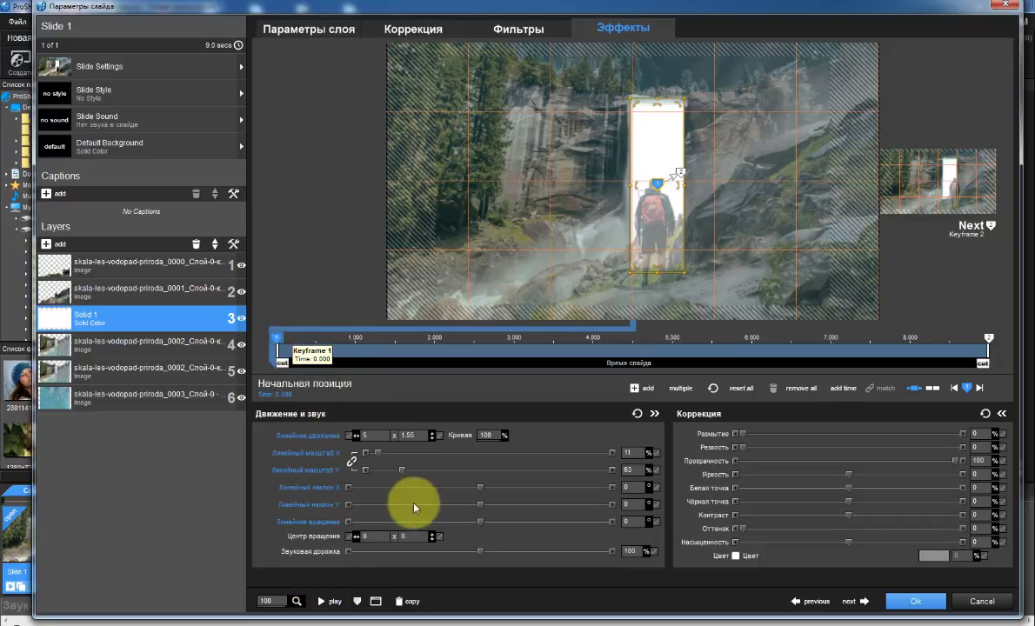
click(348, 523)
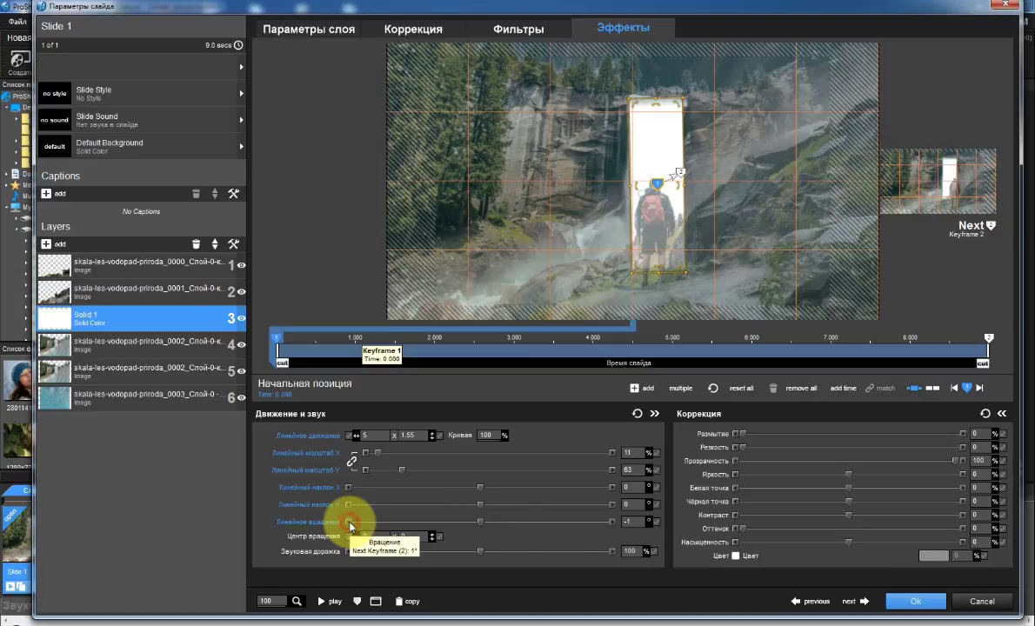
click(614, 523)
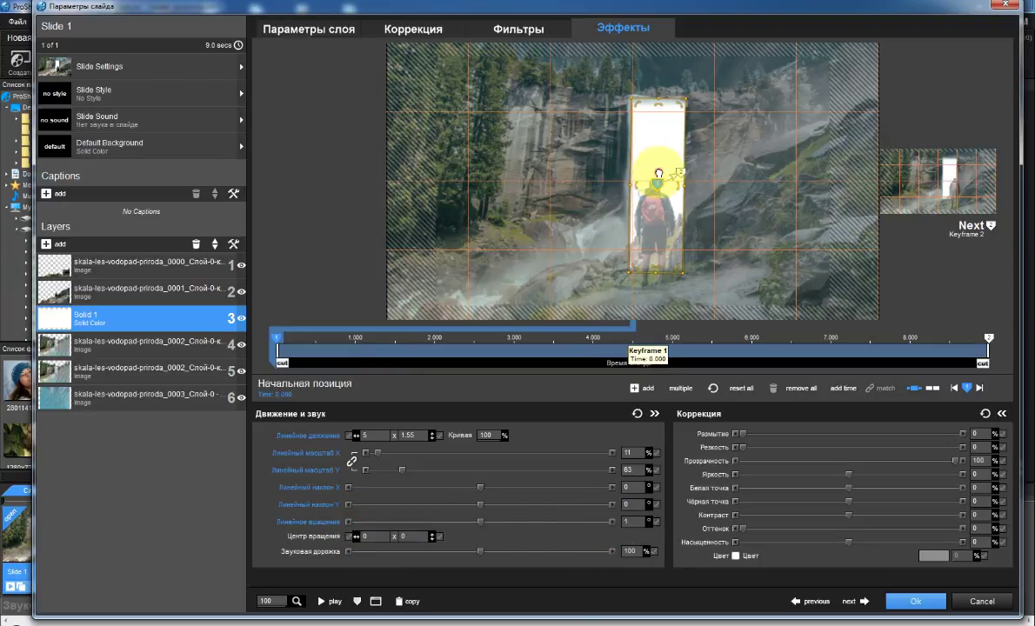
drag(659, 173, 657, 173)
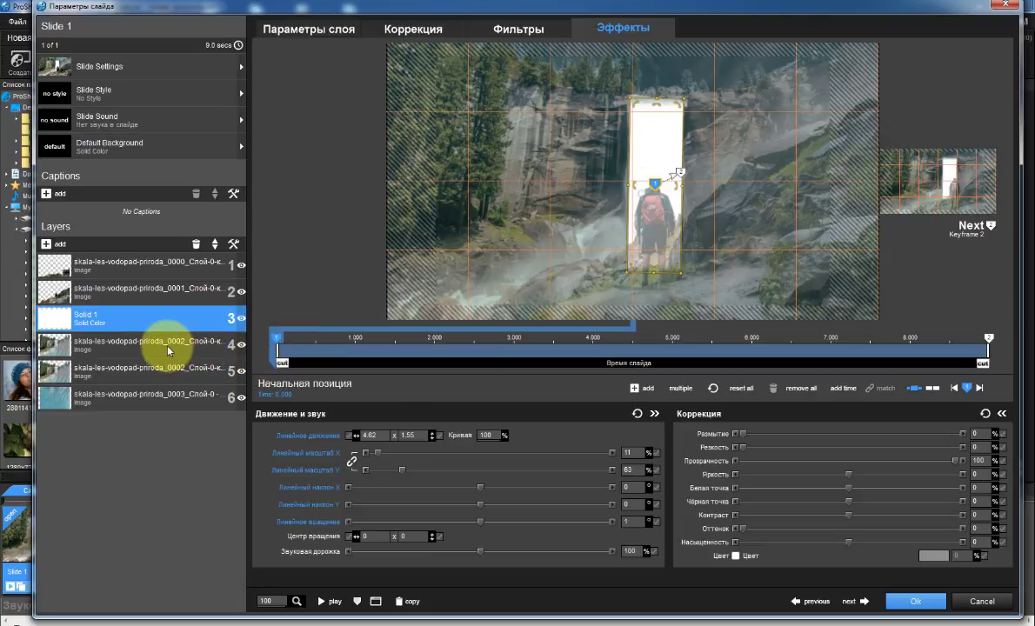
right_click(173, 323)
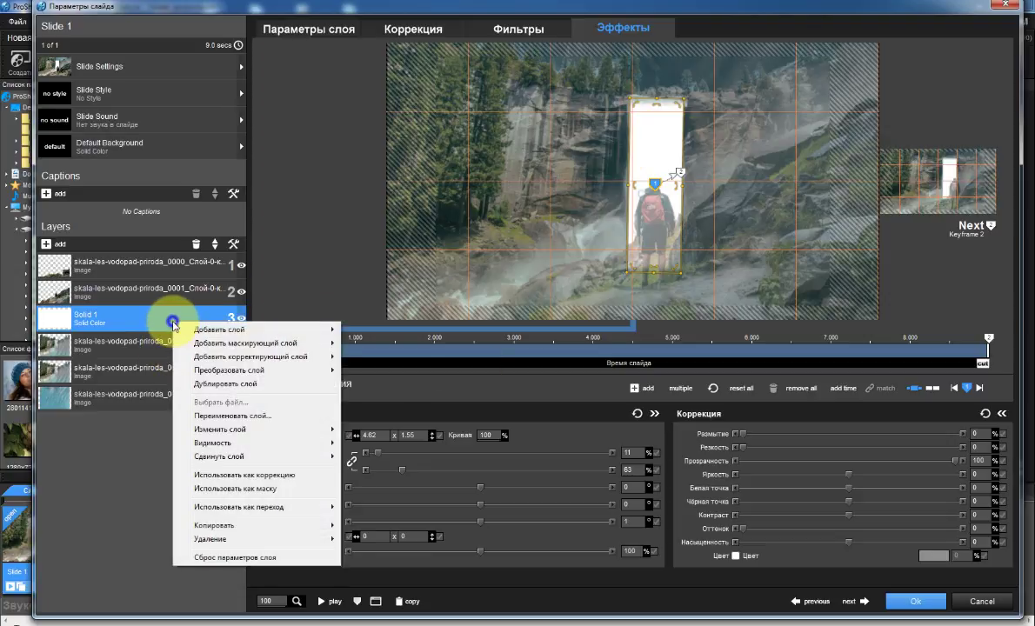
click(274, 491)
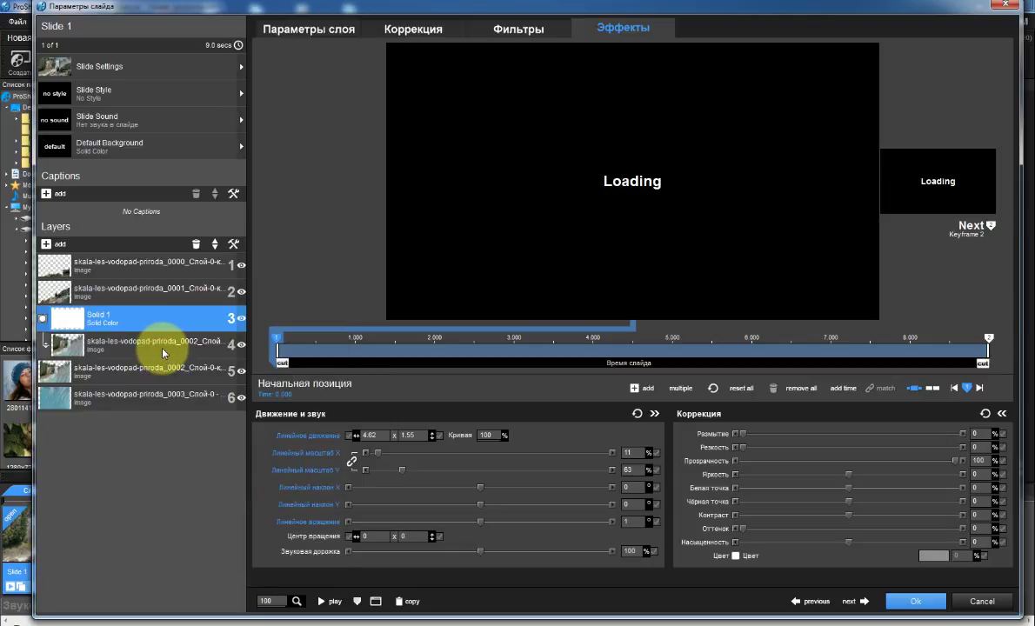
Add a sine-wave modifier to the masked 0002 layer's vertical pan with frequency 15 and amplitude 5, and preview it.
click(165, 345)
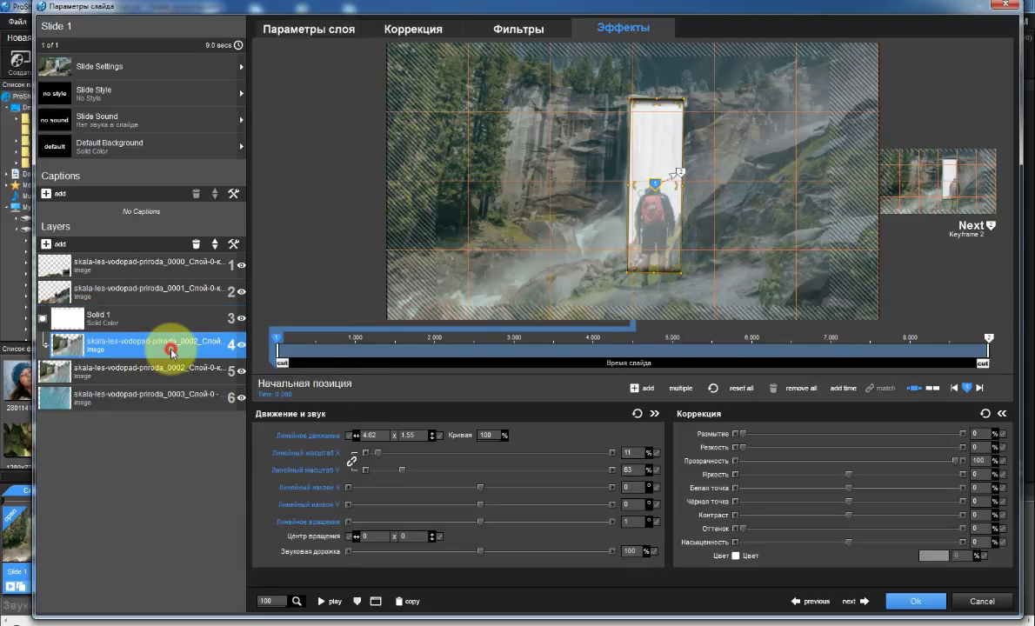
right_click(420, 437)
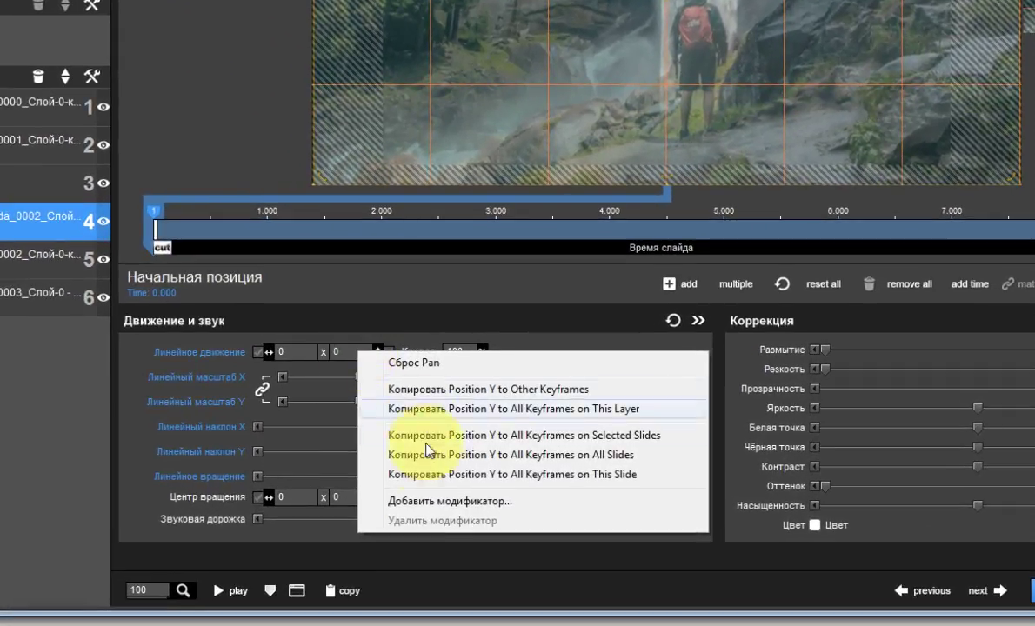
click(435, 501)
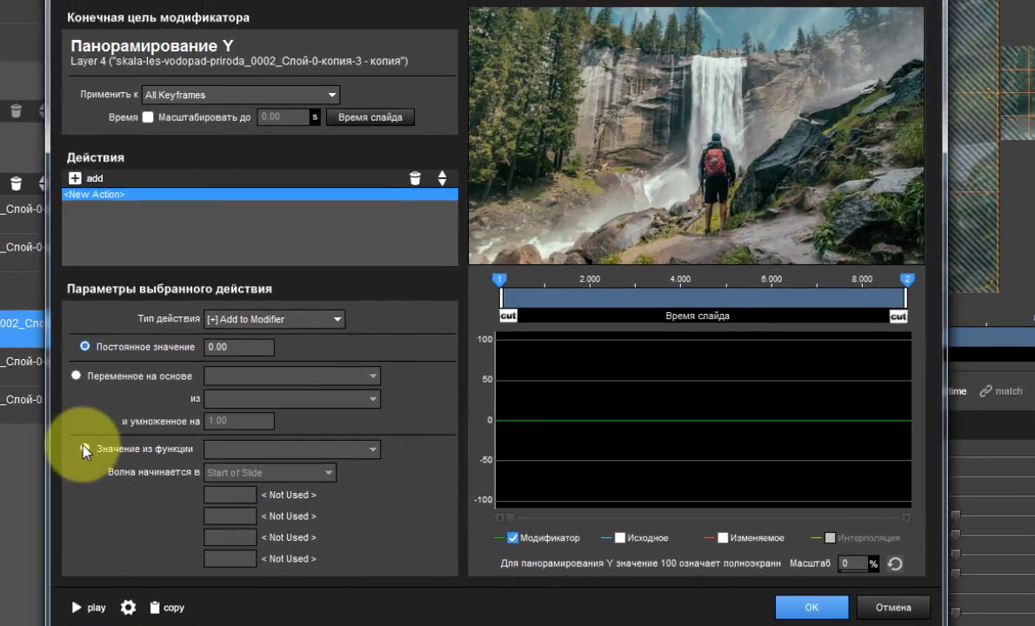
click(84, 447)
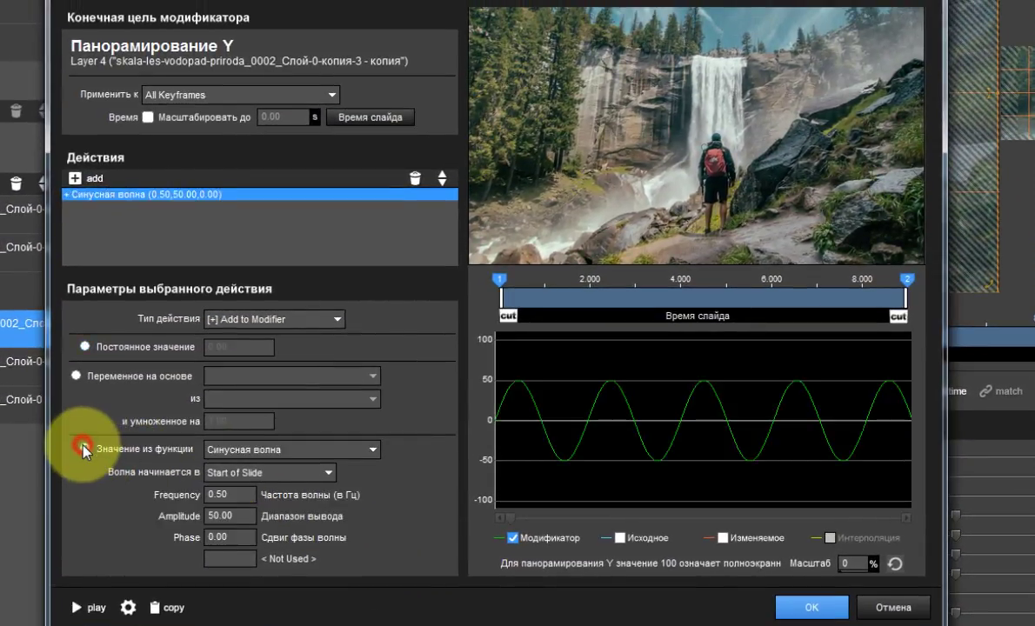
click(230, 496)
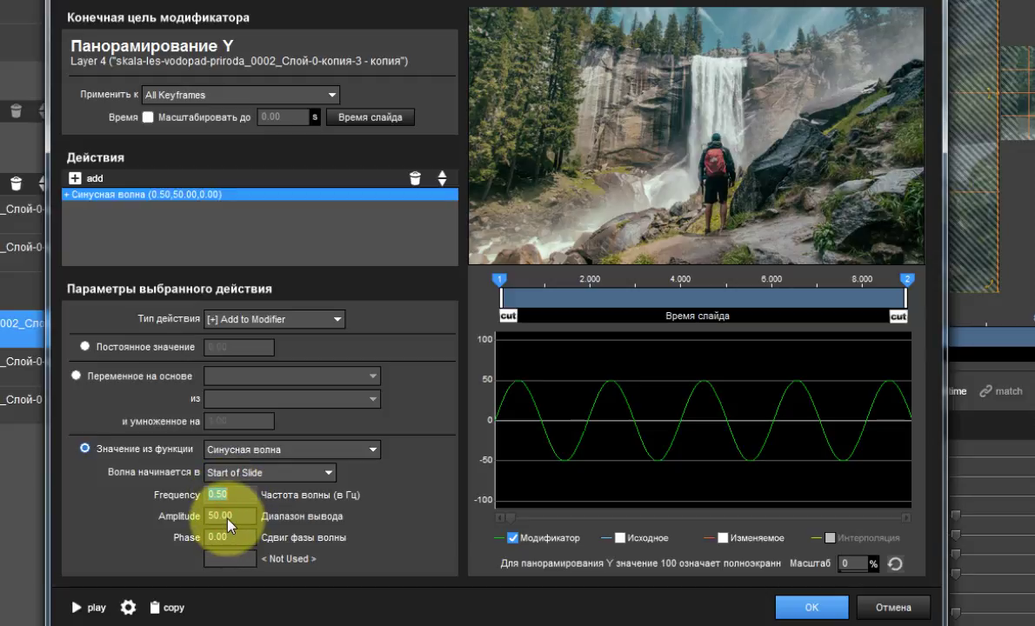
click(228, 517)
text(5)
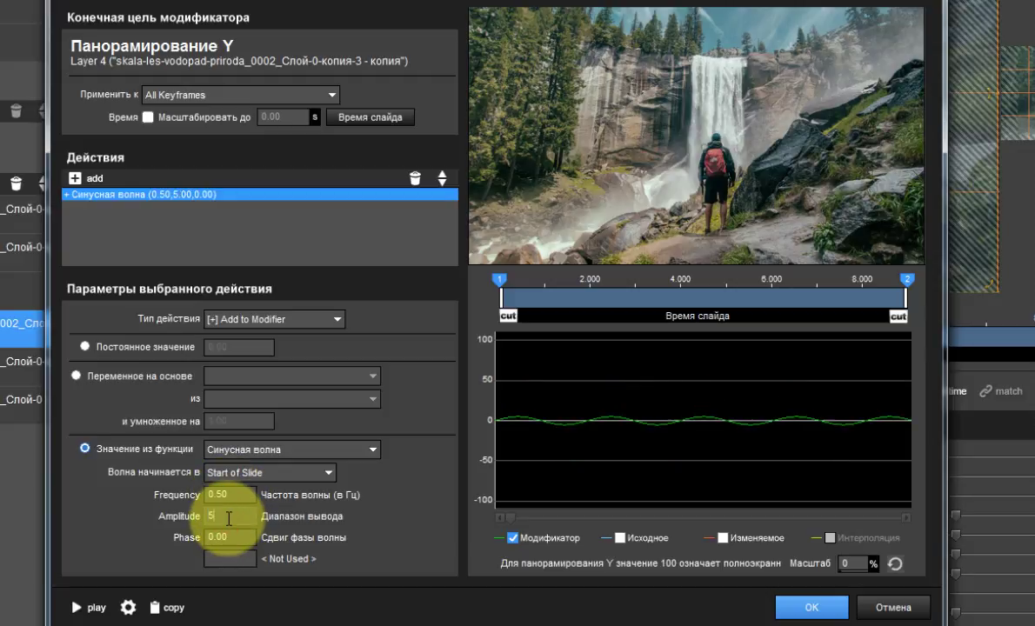
click(229, 494)
text(15)
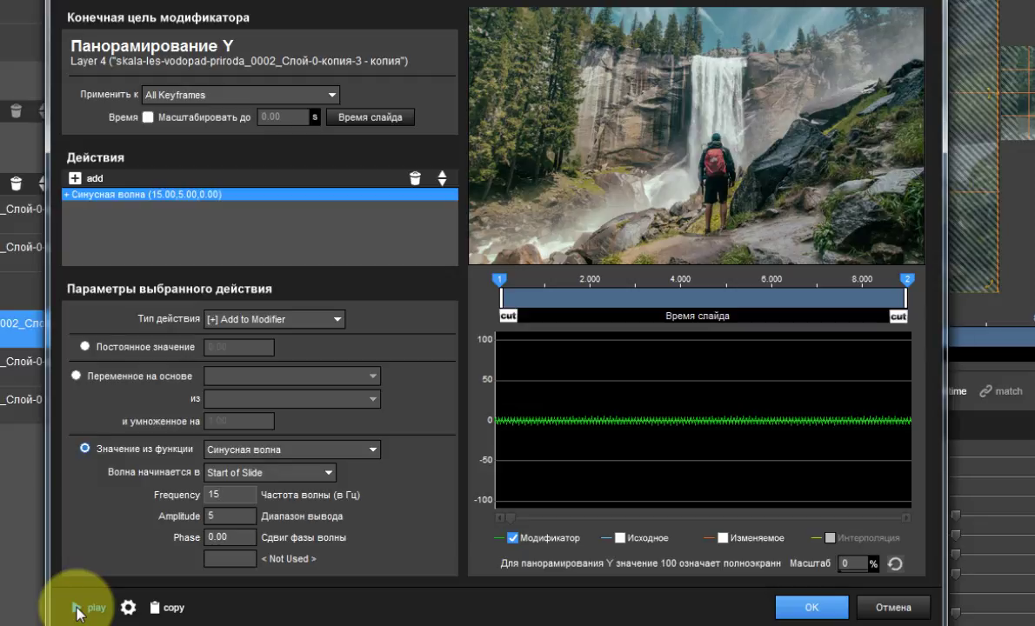
click(77, 613)
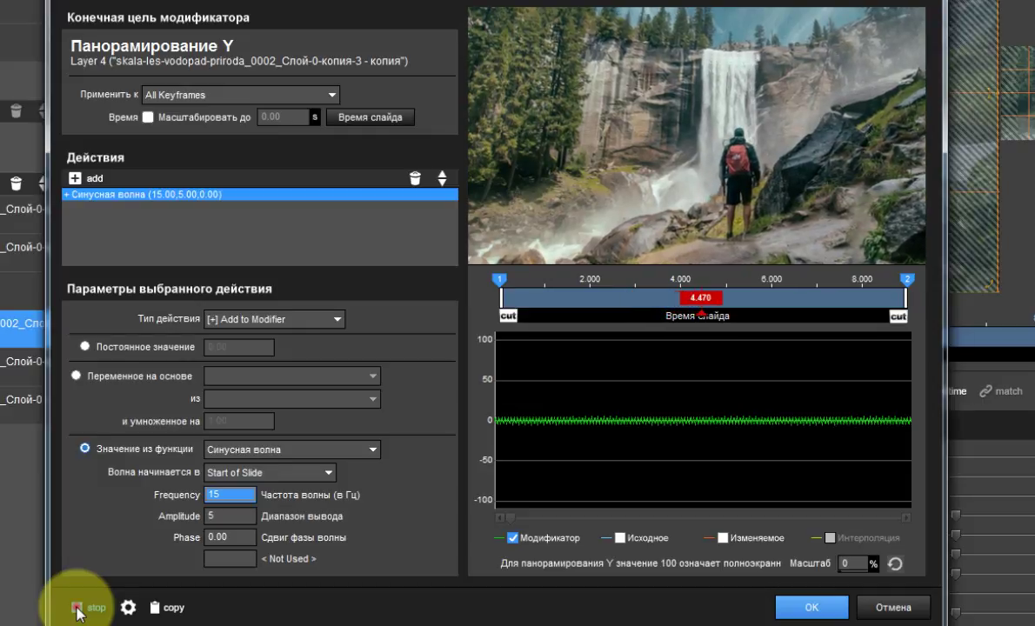
click(76, 609)
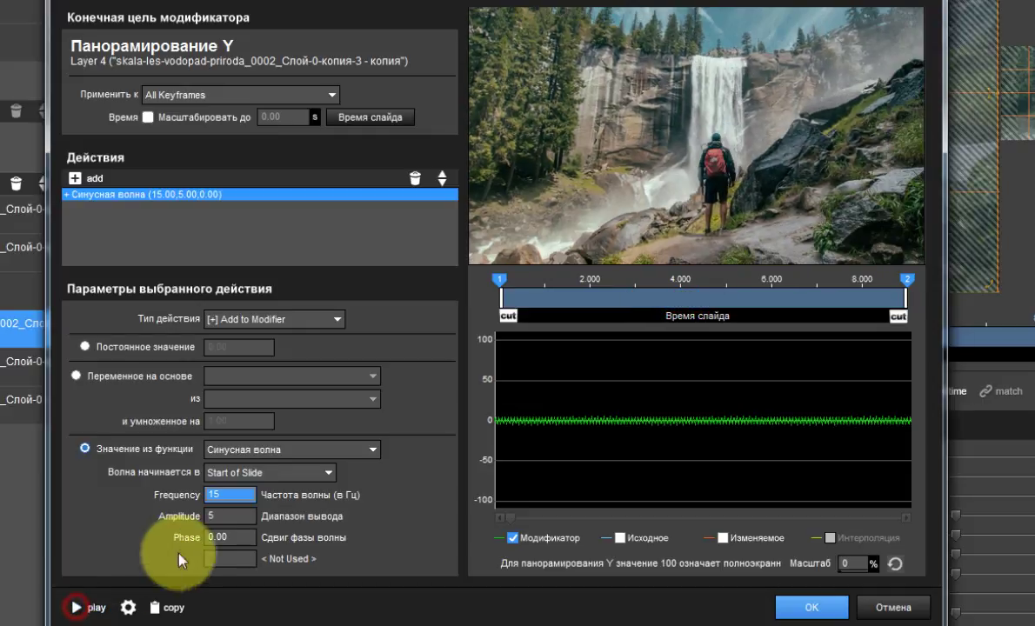
Set the sine wave's frequency to 20 and amplitude to 3, and preview the waterfall movement.
click(221, 495)
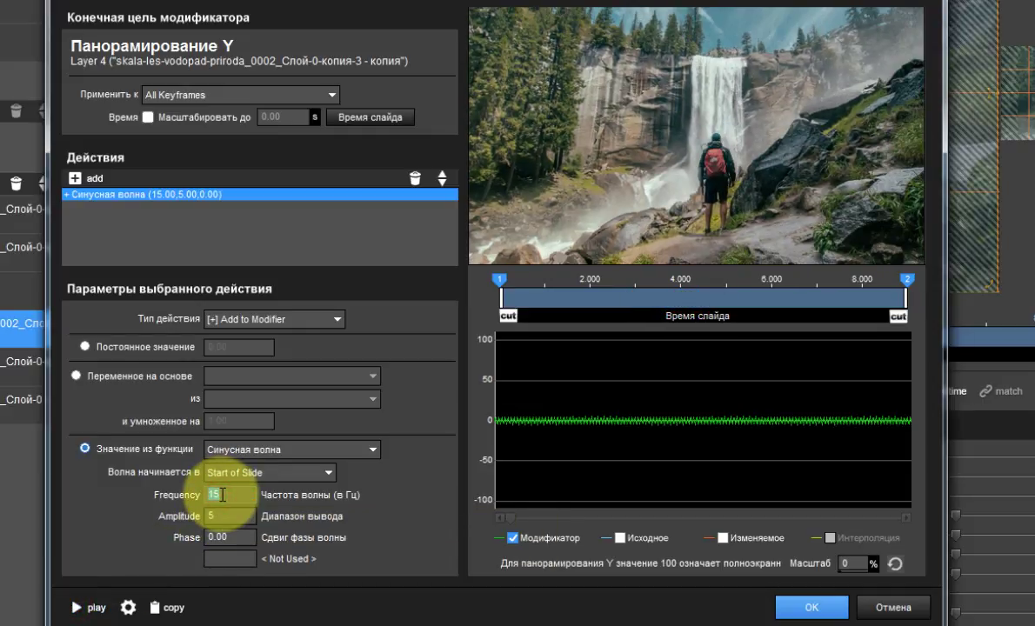
click(225, 496)
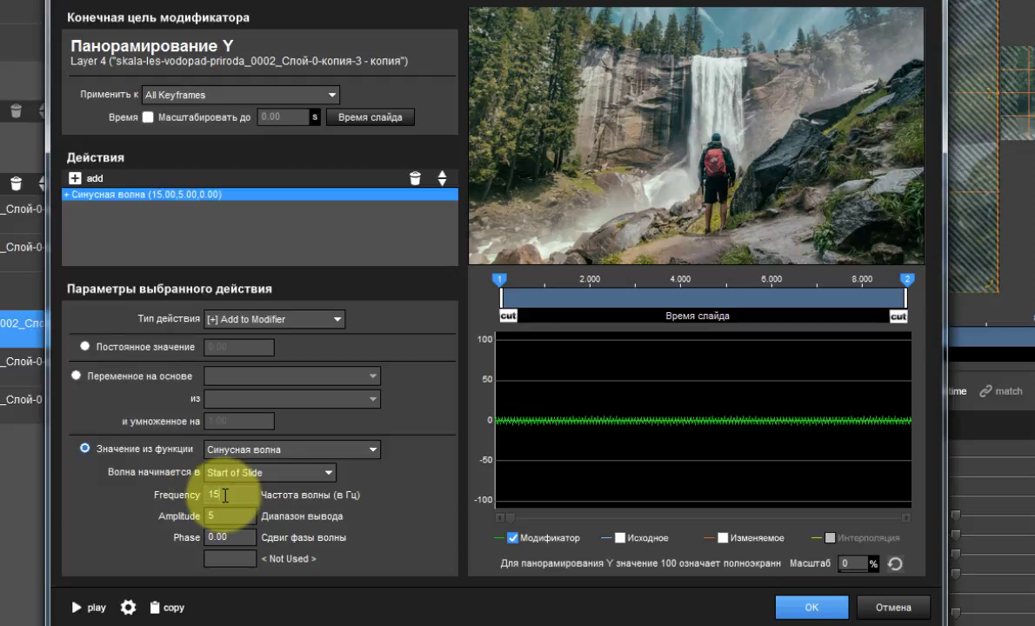
text(20)
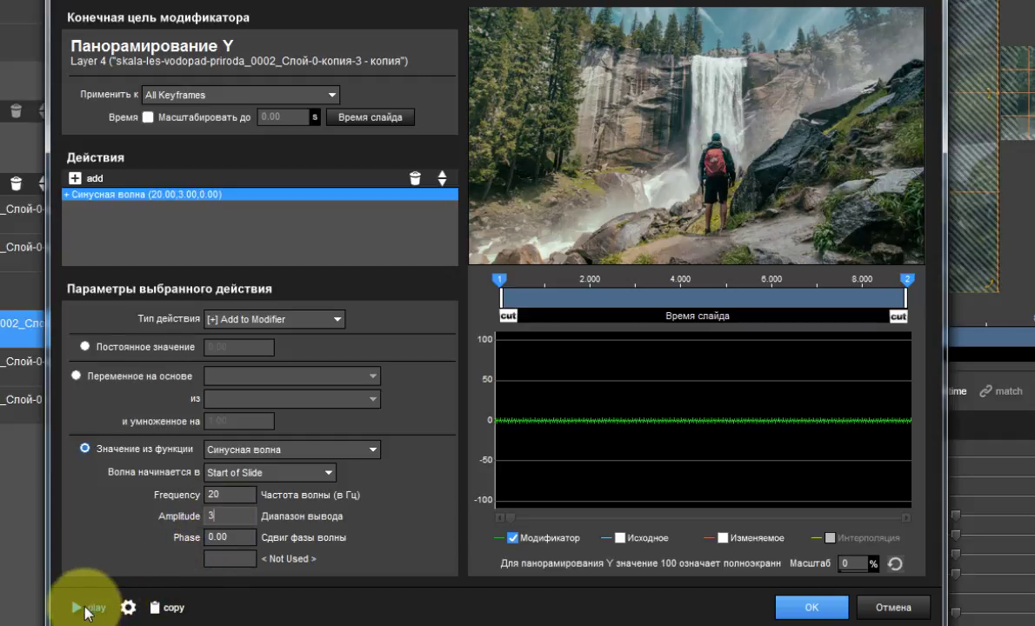
click(77, 608)
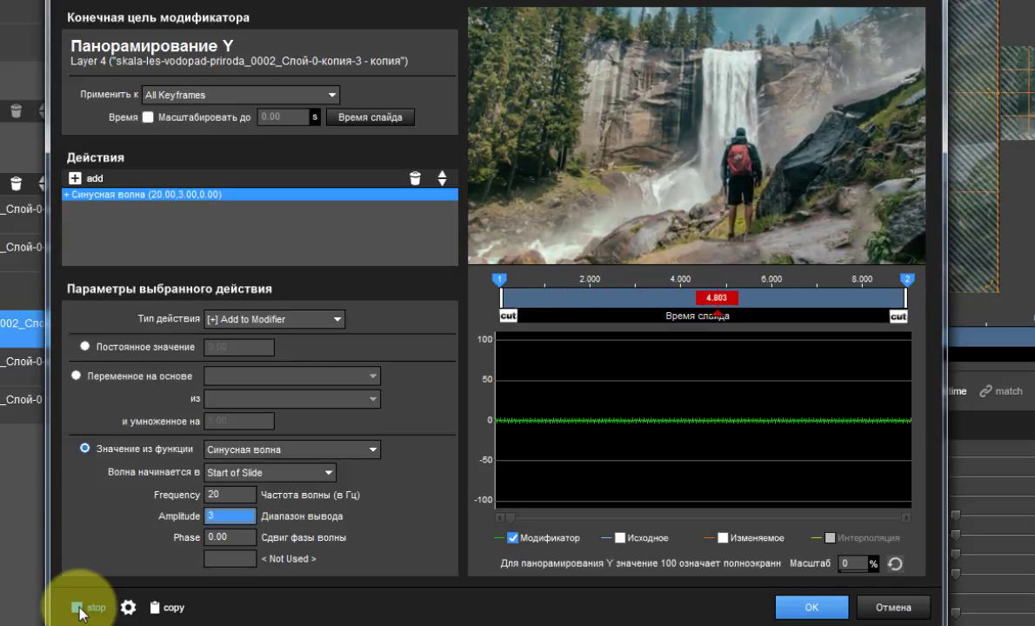
click(80, 609)
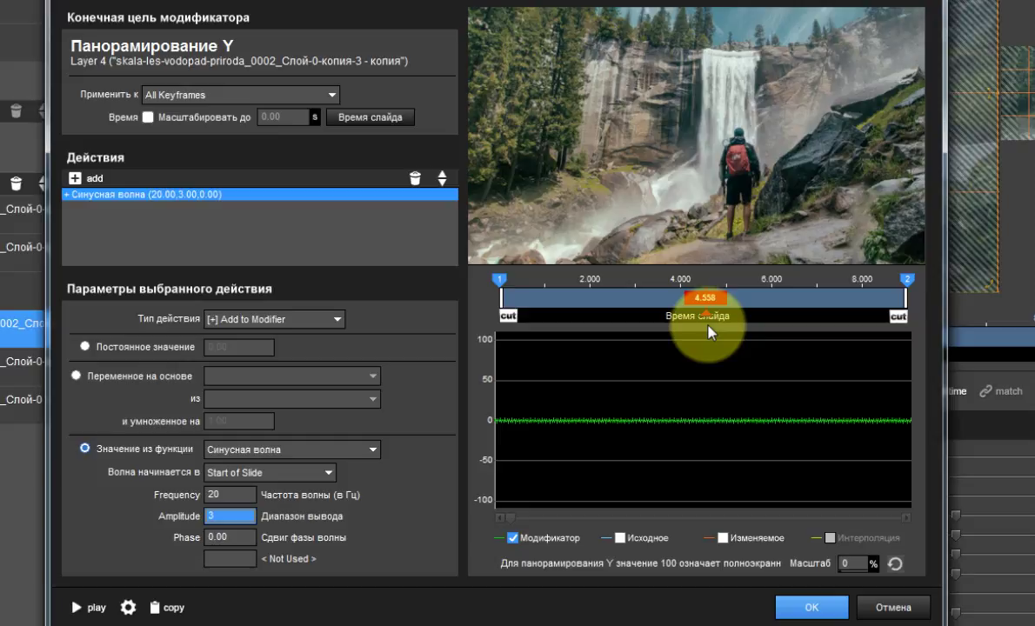
Add a second modifier action with a constant value of 5 to the vertical pan and preview it.
click(75, 179)
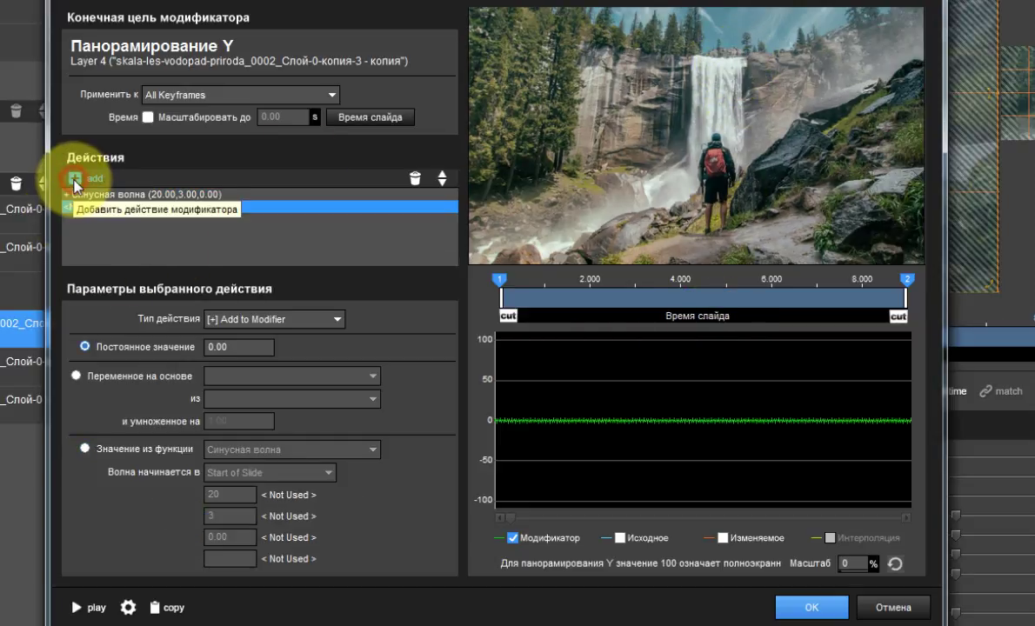
double_click(227, 348)
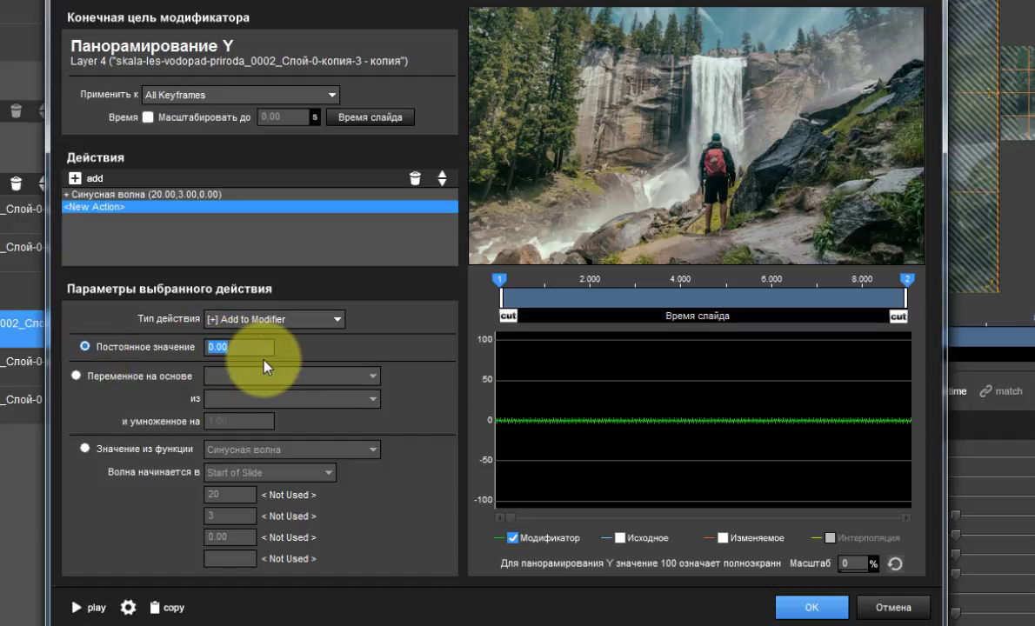
text(5)
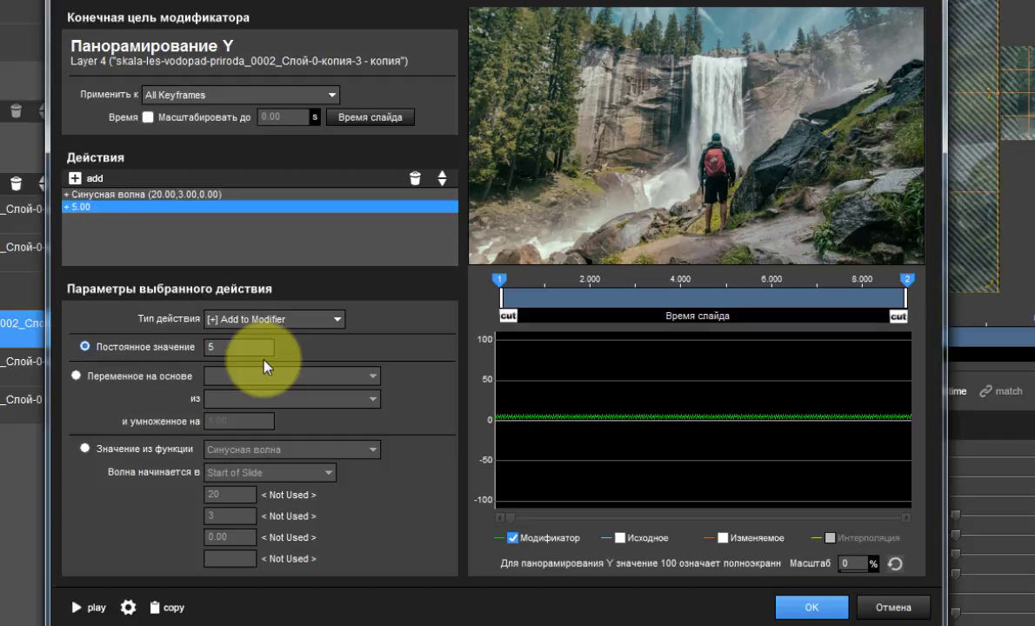
click(75, 608)
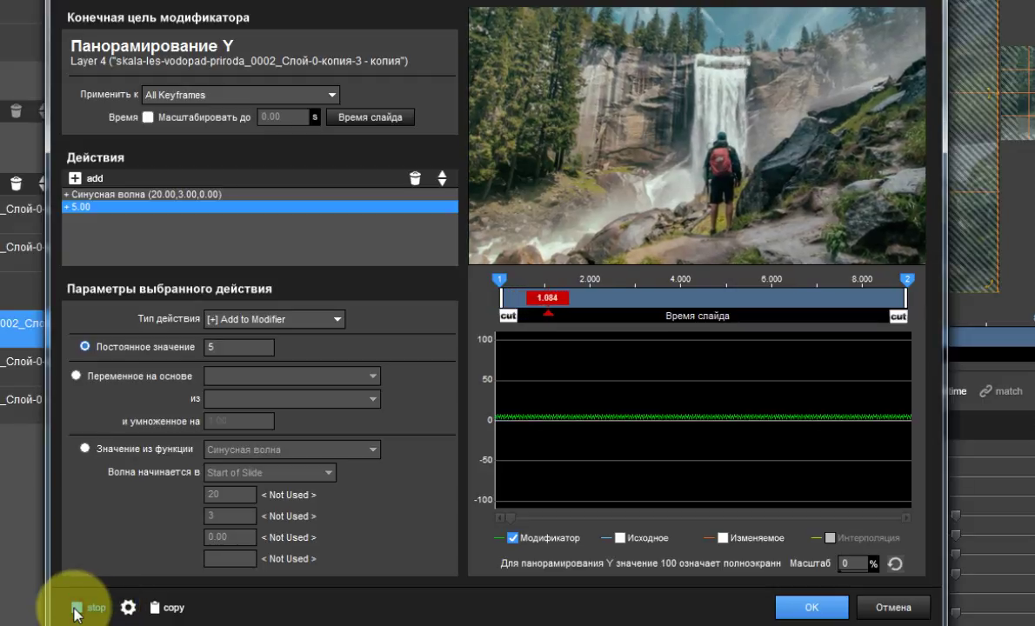
click(74, 608)
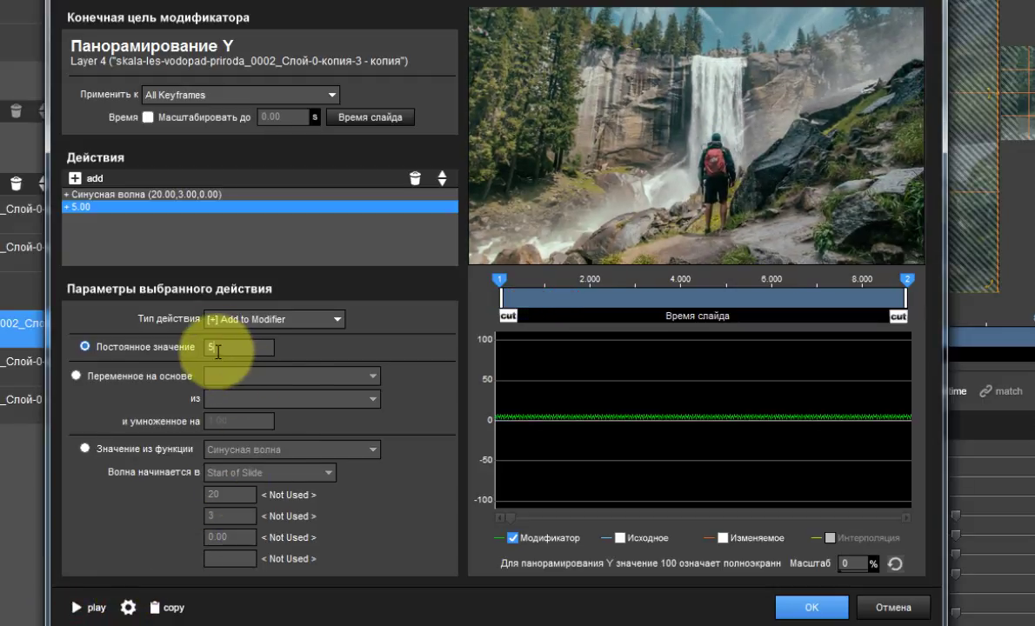
Set the second modifier action's constant value to -5, preview the vertical pan, and accept the modifier.
click(209, 349)
text(-)
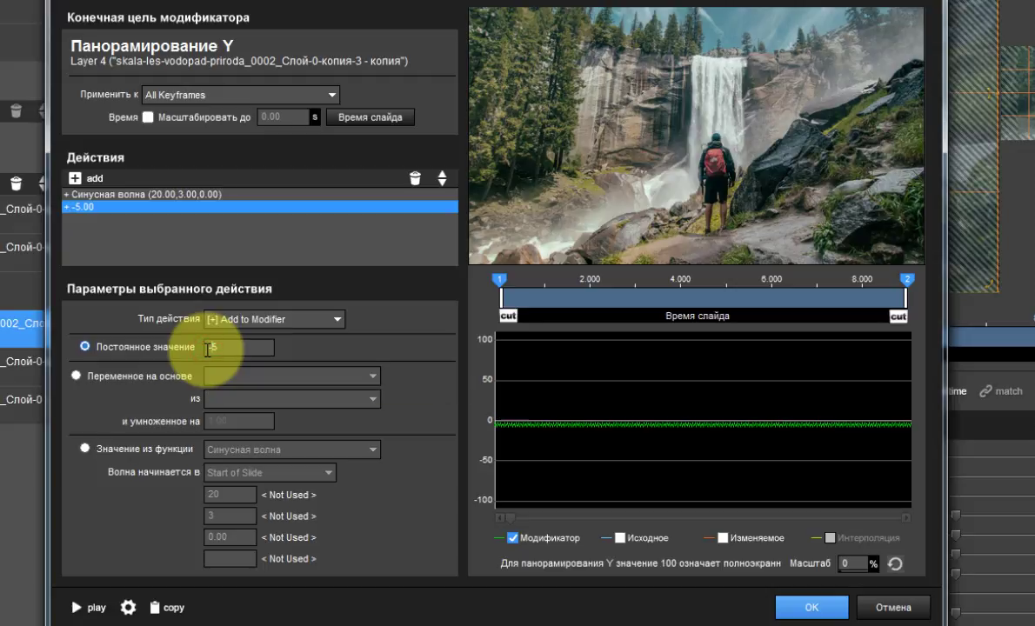
click(73, 608)
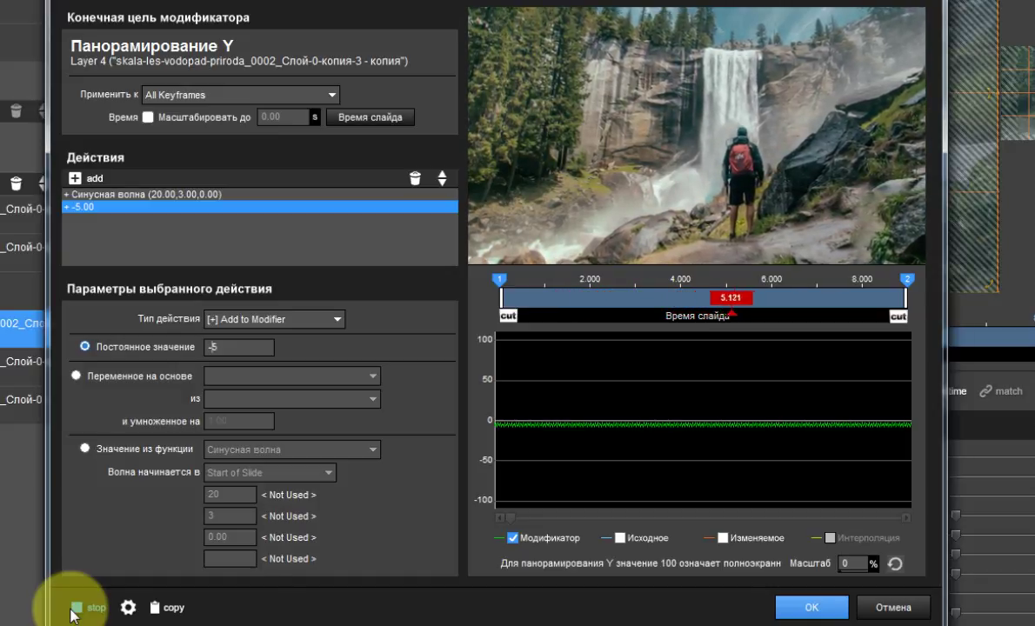
click(813, 609)
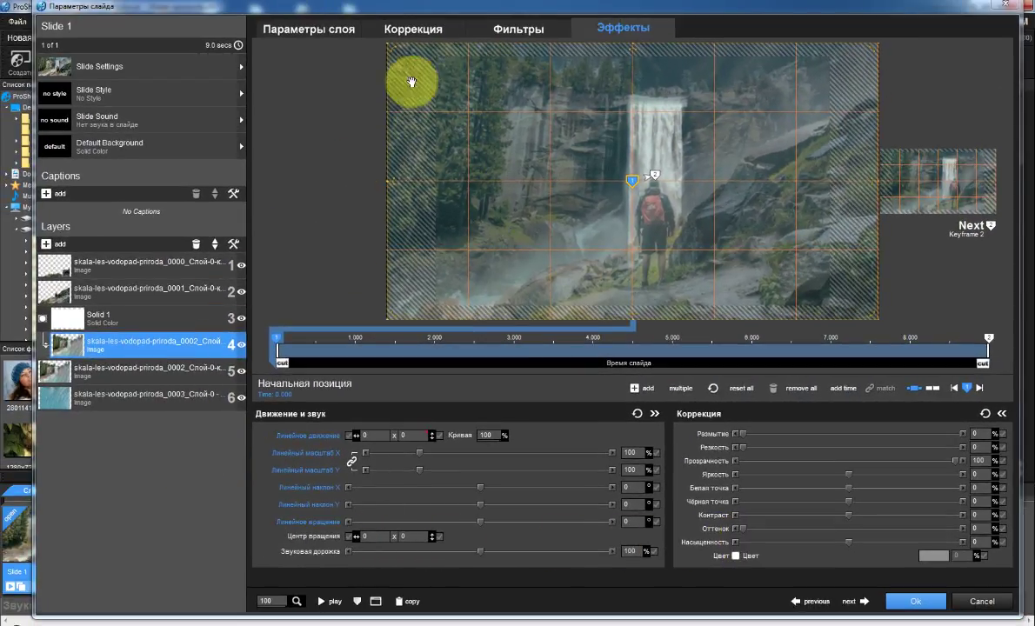
Reduce the masked 0002 layer's opacity to 57% and preview the slide.
click(413, 28)
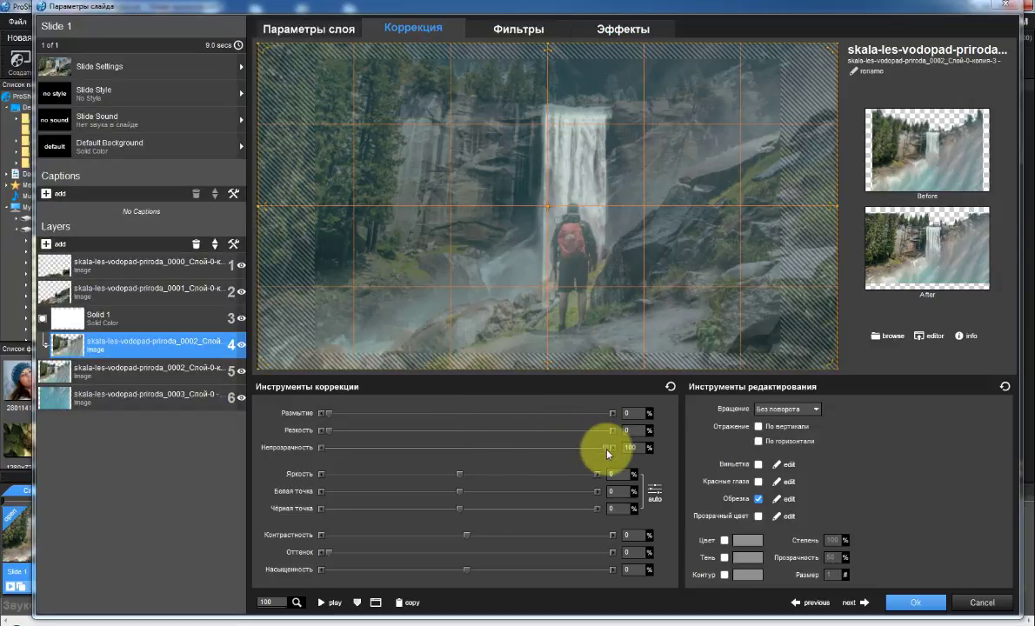
drag(607, 454, 494, 453)
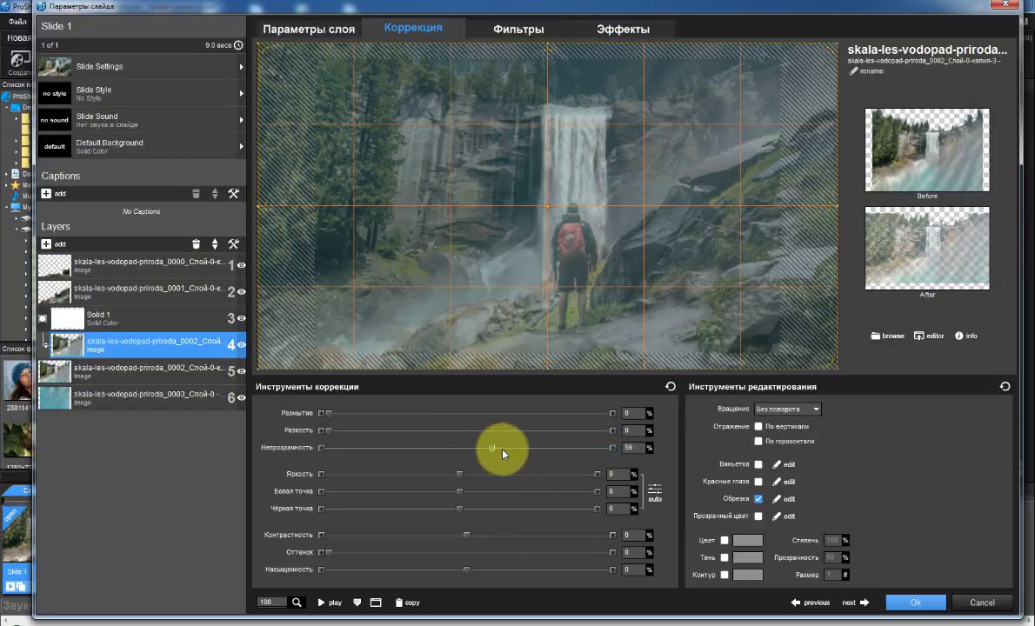
drag(478, 450, 487, 453)
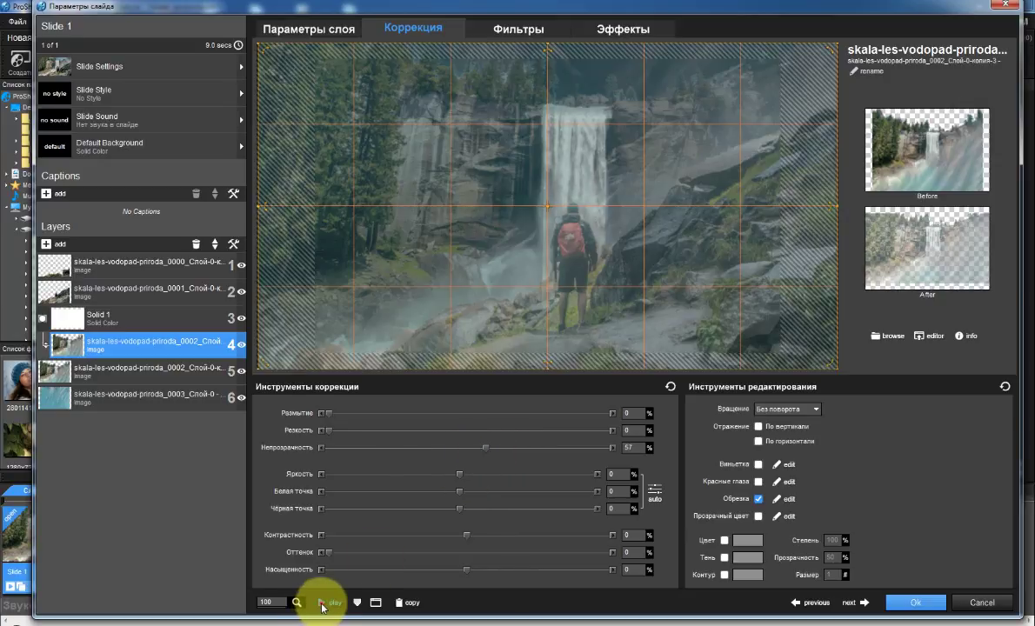
click(322, 604)
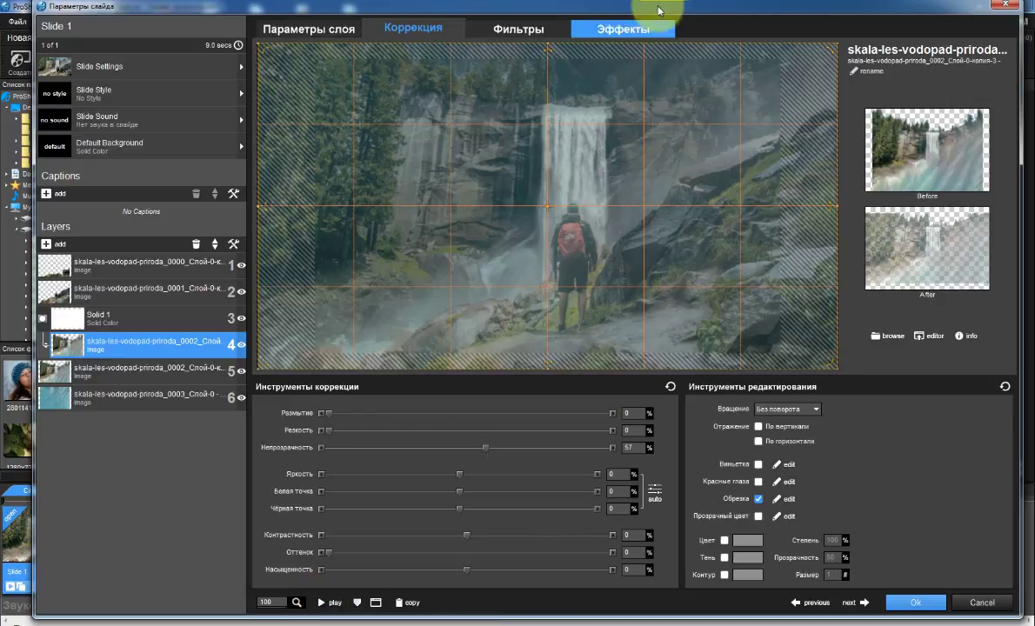
Add the image cloud-clipart-small-cloud-19 as a new layer directly above the unmasked 0002 layer.
click(621, 30)
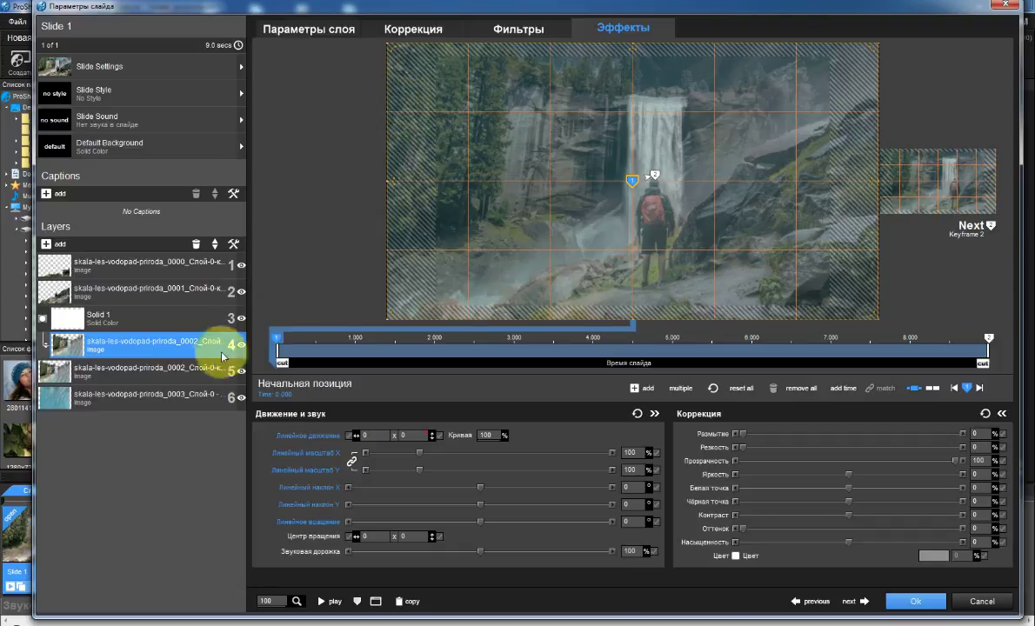
click(167, 374)
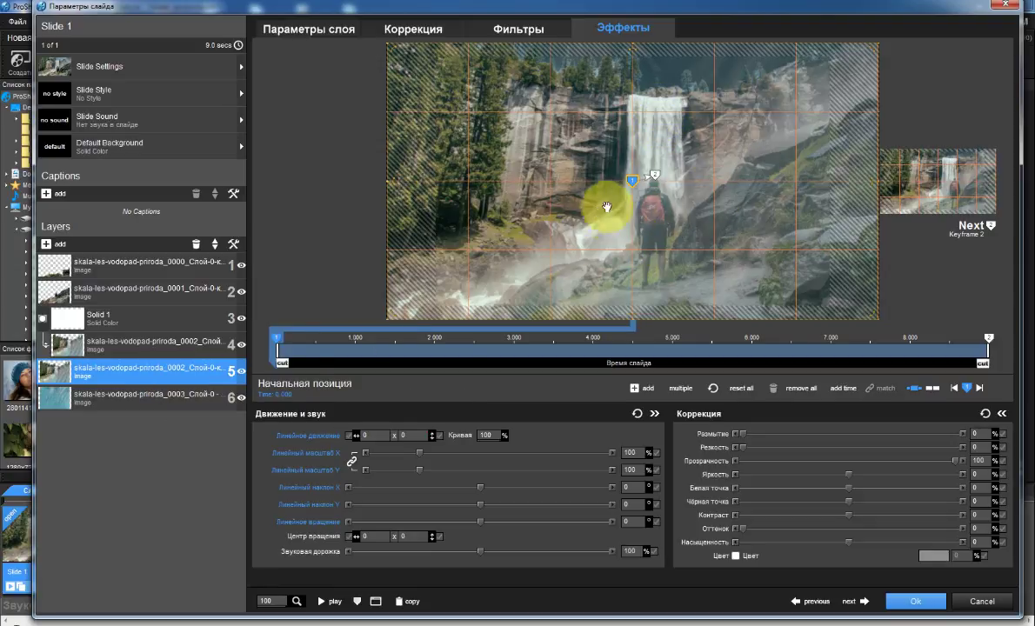
click(47, 244)
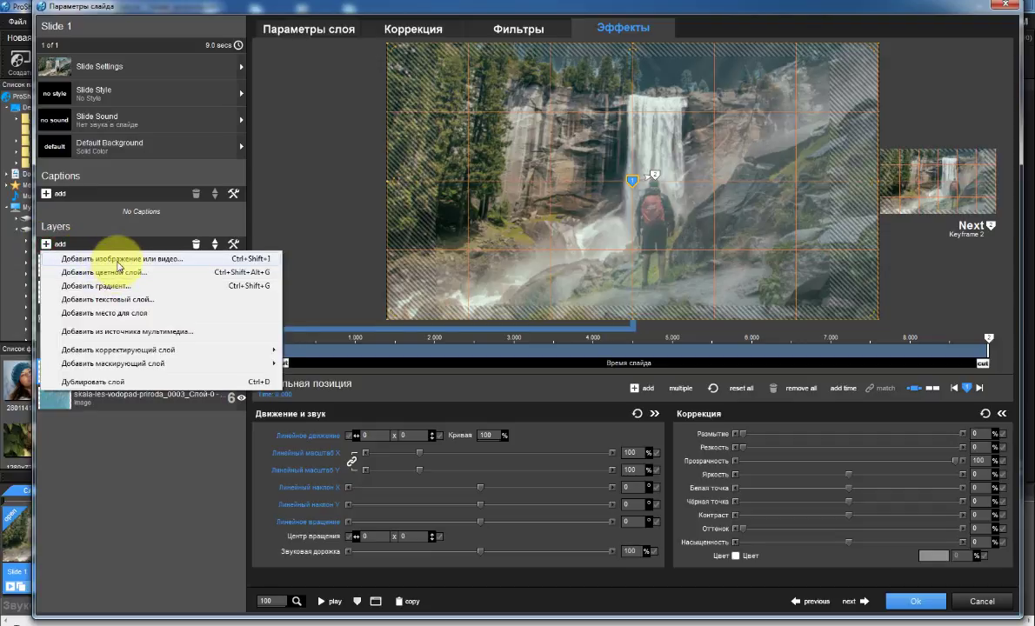
click(119, 261)
click(254, 120)
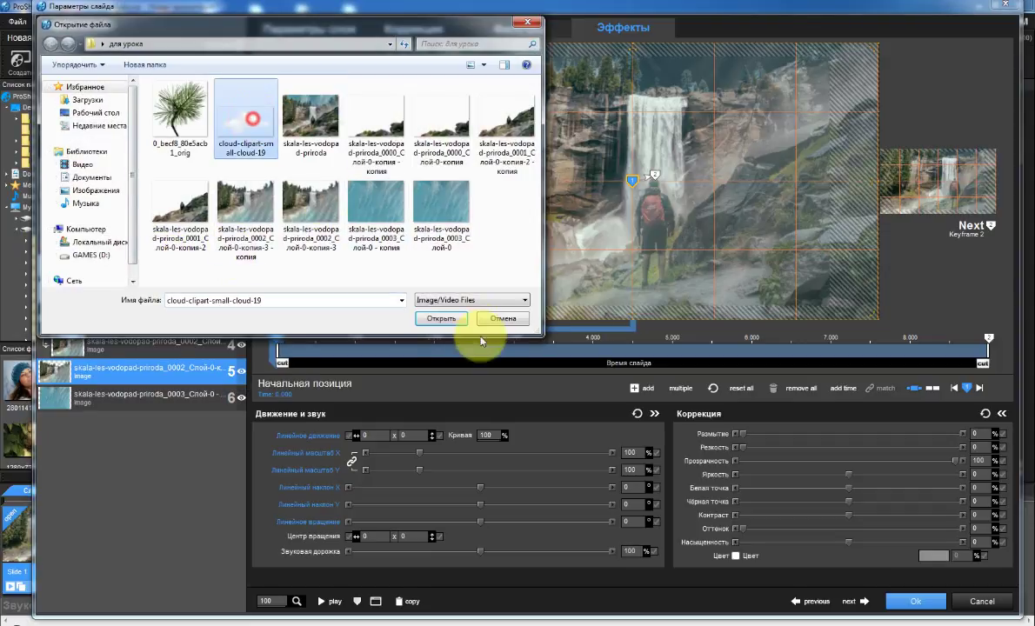
click(441, 319)
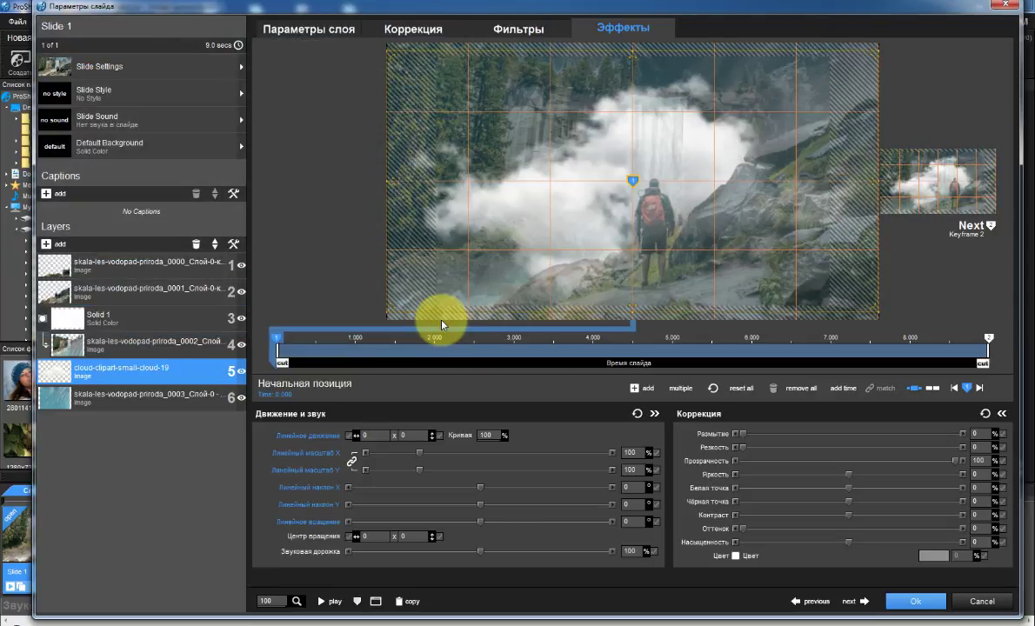
At the start keyframe, scale the cloud to 65%, move it to -9 x 24.66 over the rapids, and copy these settings to the end keyframe.
mouse_move(422, 458)
mouse_down()
mouse_move(374, 459)
mouse_move(402, 462)
mouse_up()
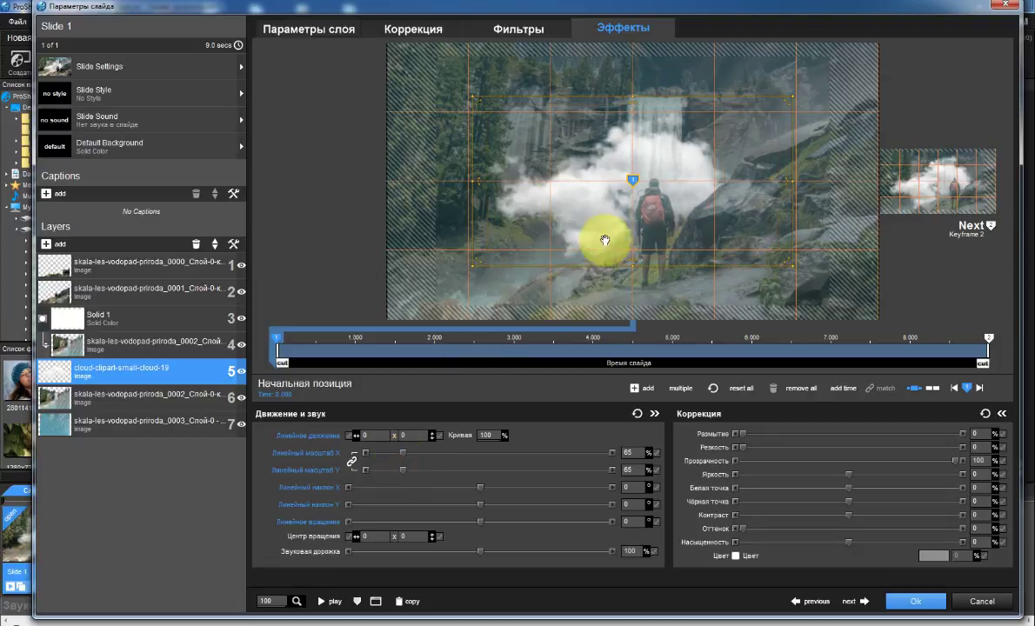
drag(614, 207, 570, 277)
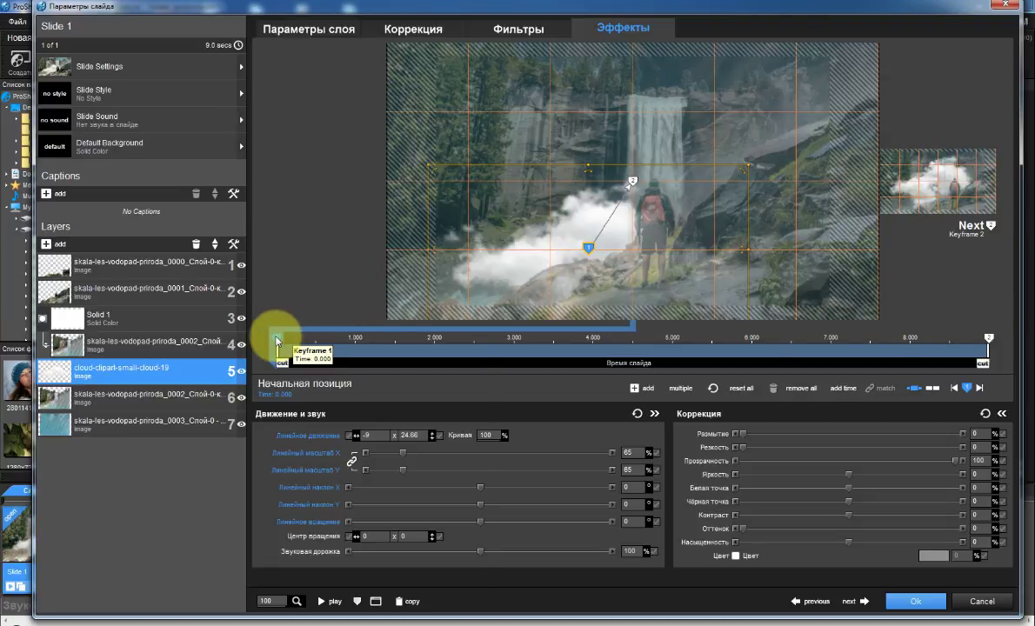
right_click(278, 339)
click(391, 495)
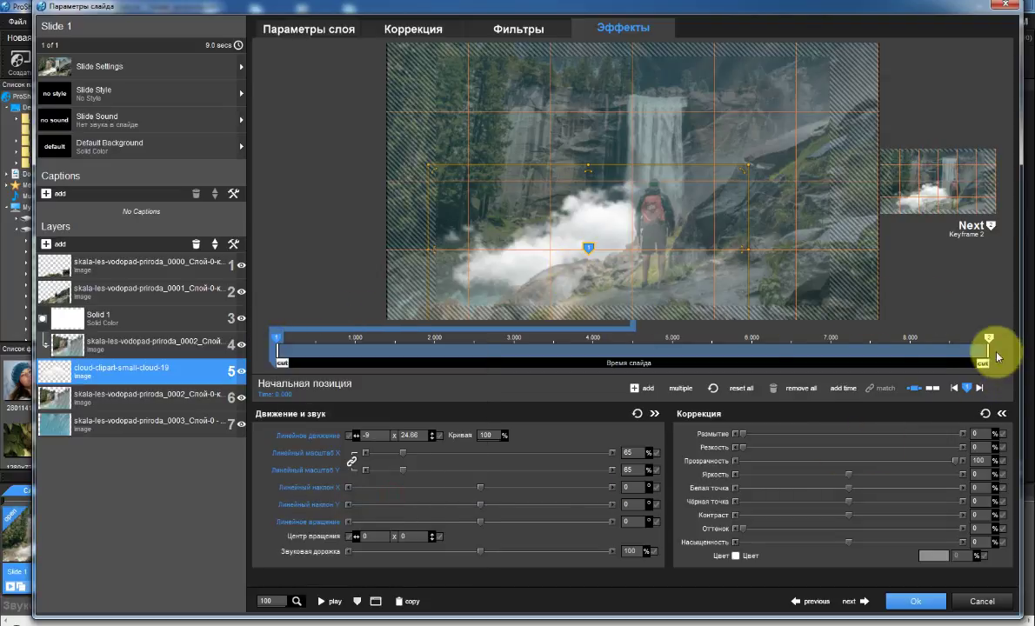
At the end keyframe, scale the cloud to 86% and move it to 2.62 x 31.1.
click(988, 341)
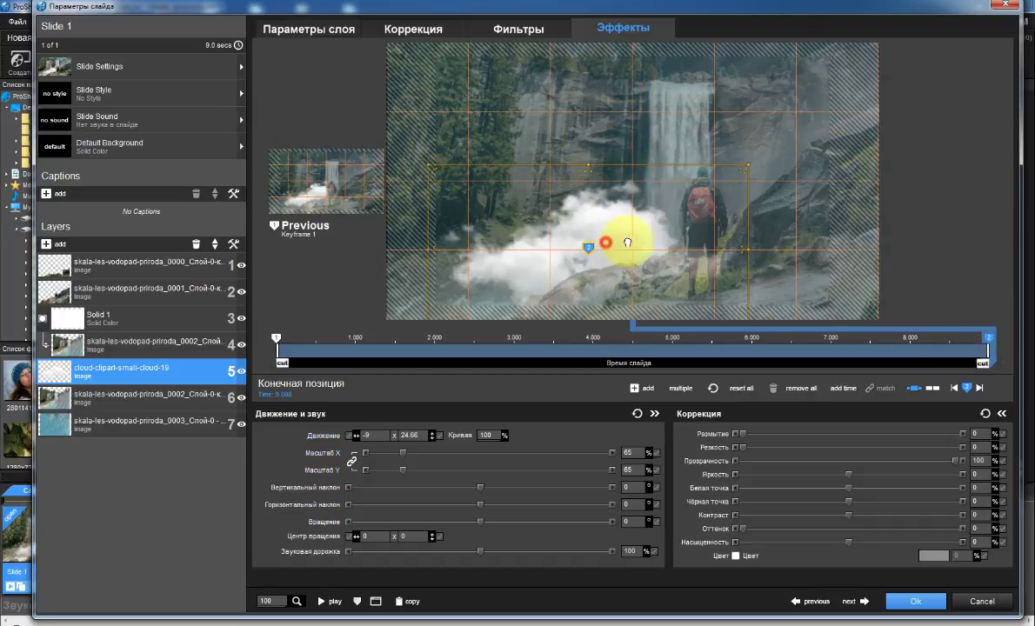
drag(628, 242, 671, 243)
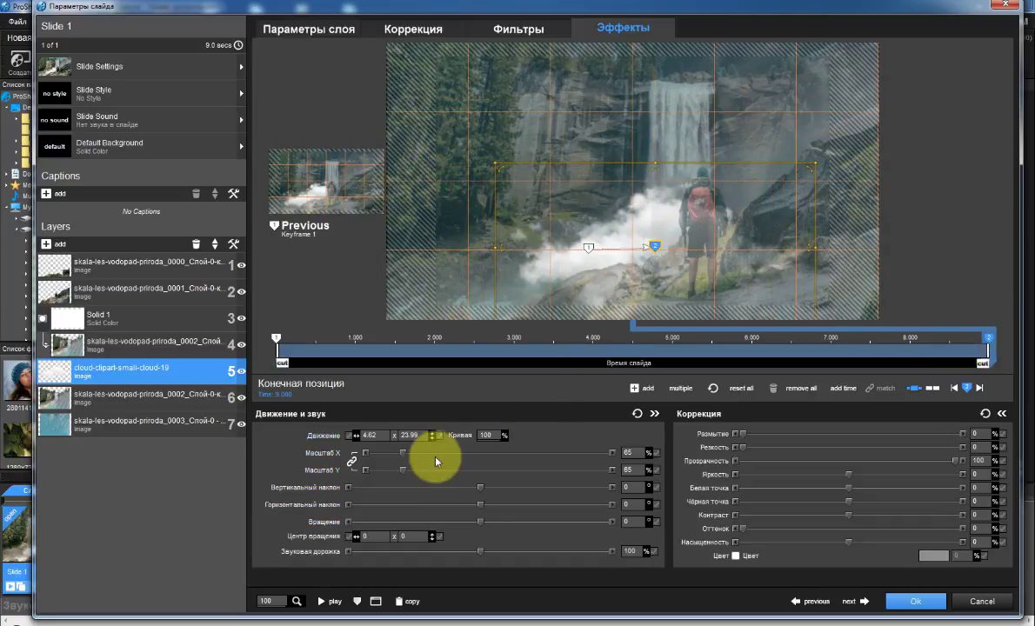
drag(414, 457, 417, 459)
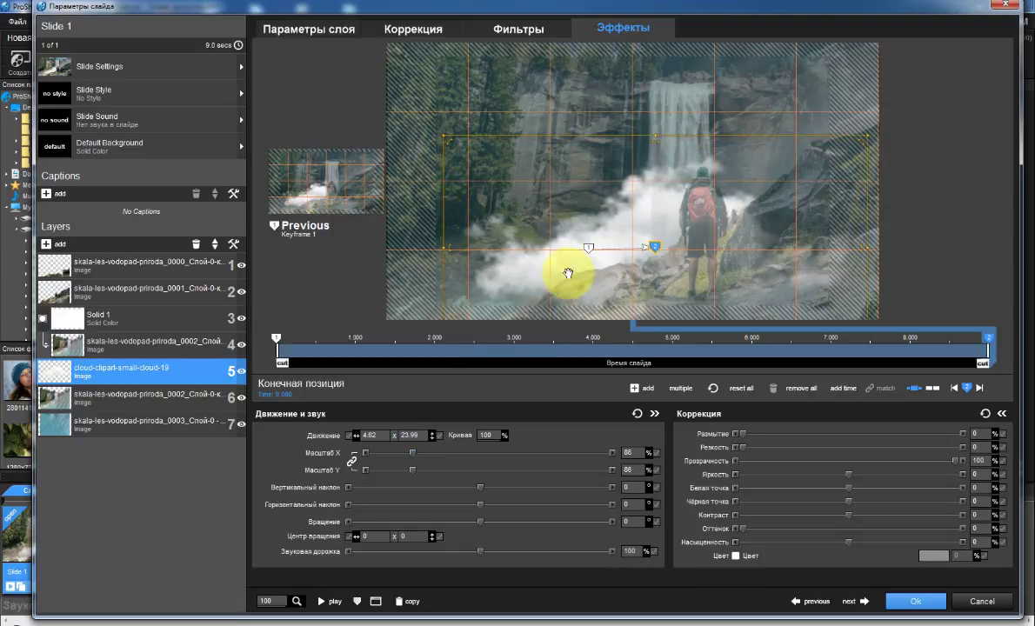
drag(554, 284, 487, 235)
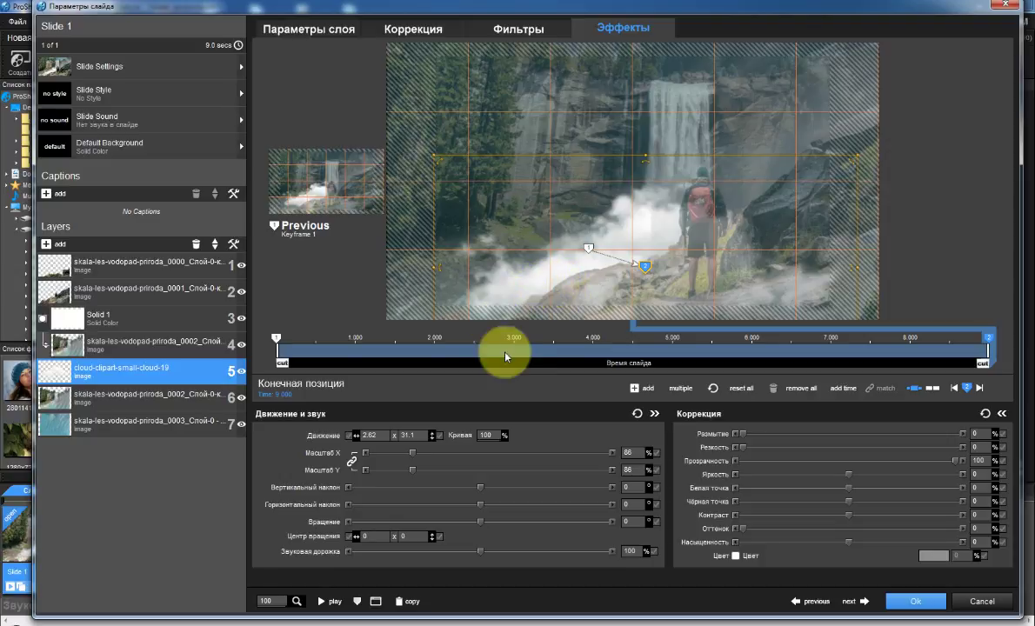
Lower the cloud layer's opacity to 61% and preview the slide.
click(417, 32)
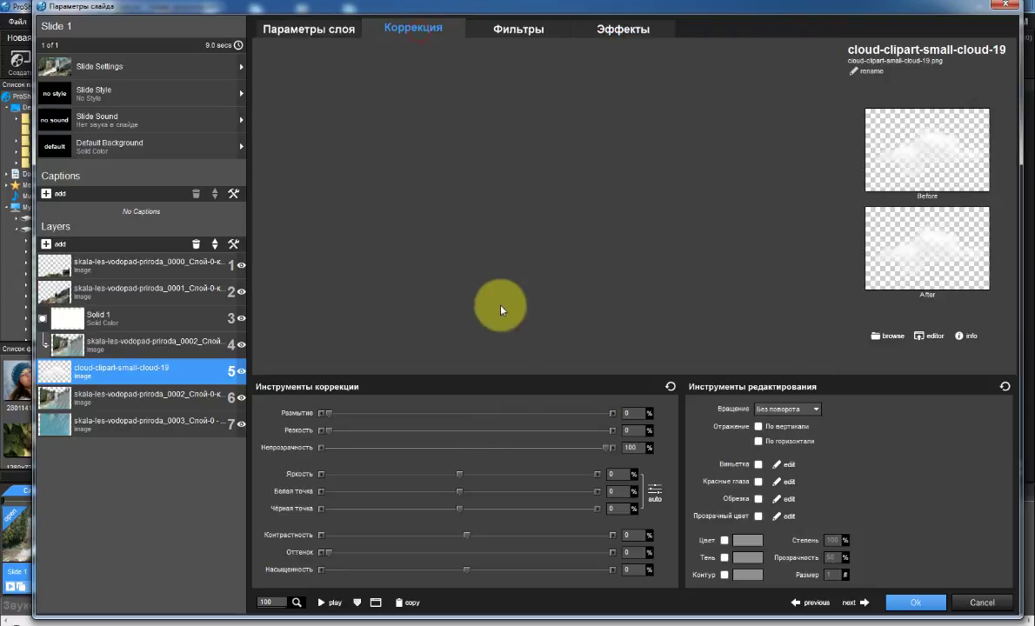
drag(541, 453, 497, 449)
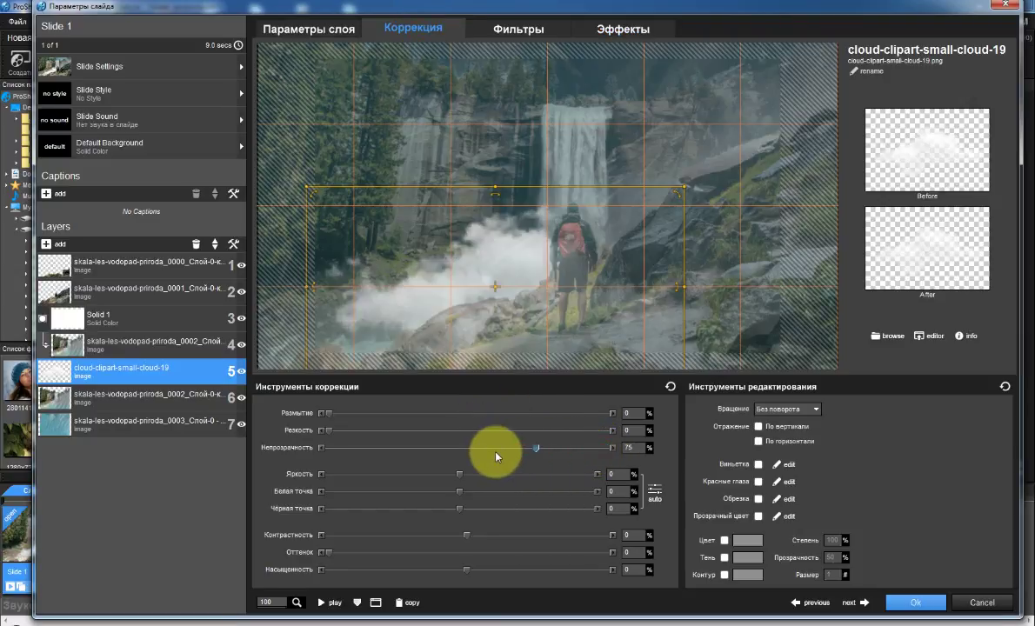
click(614, 34)
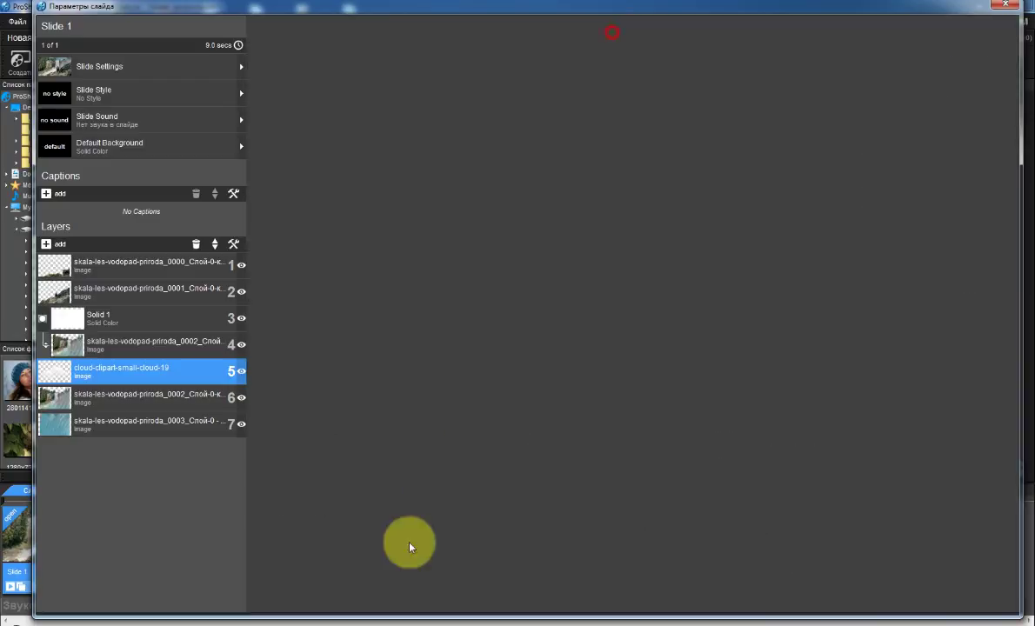
click(322, 601)
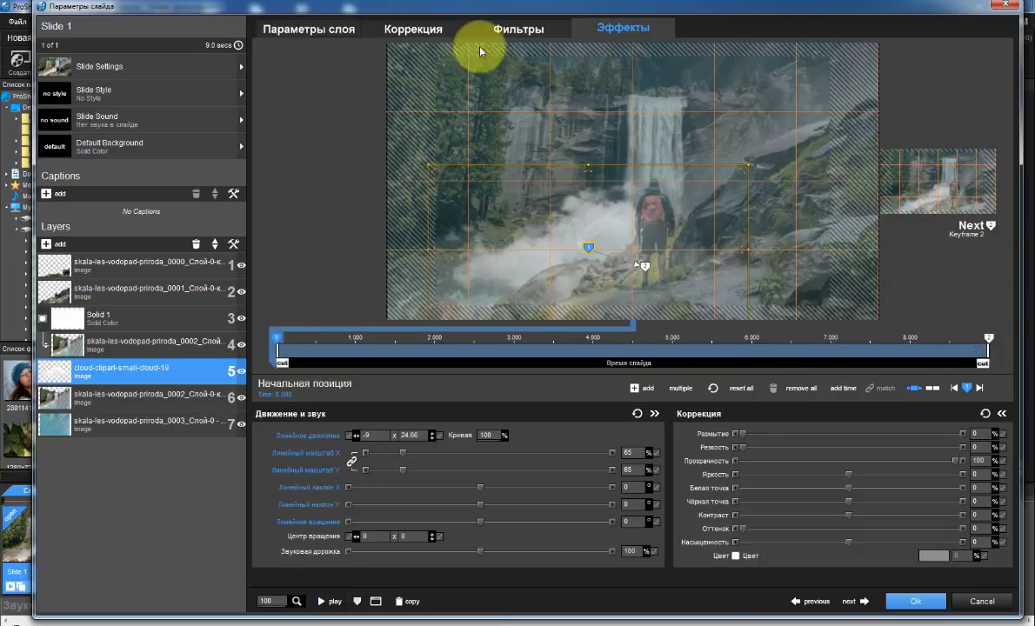
Set the cloud layer's opacity to 83% and preview the slide.
click(416, 29)
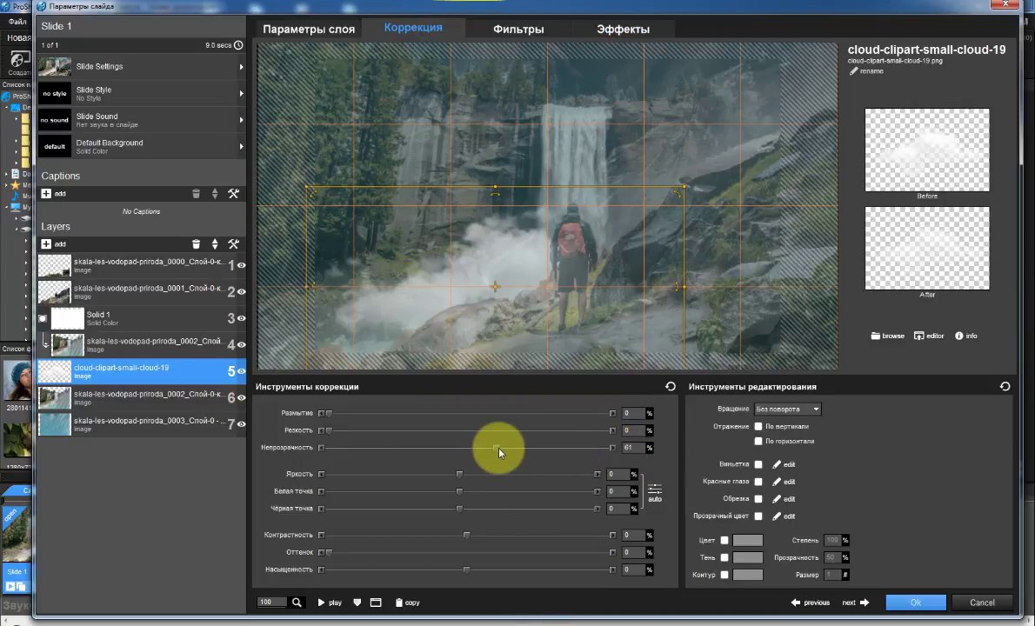
drag(553, 453, 572, 453)
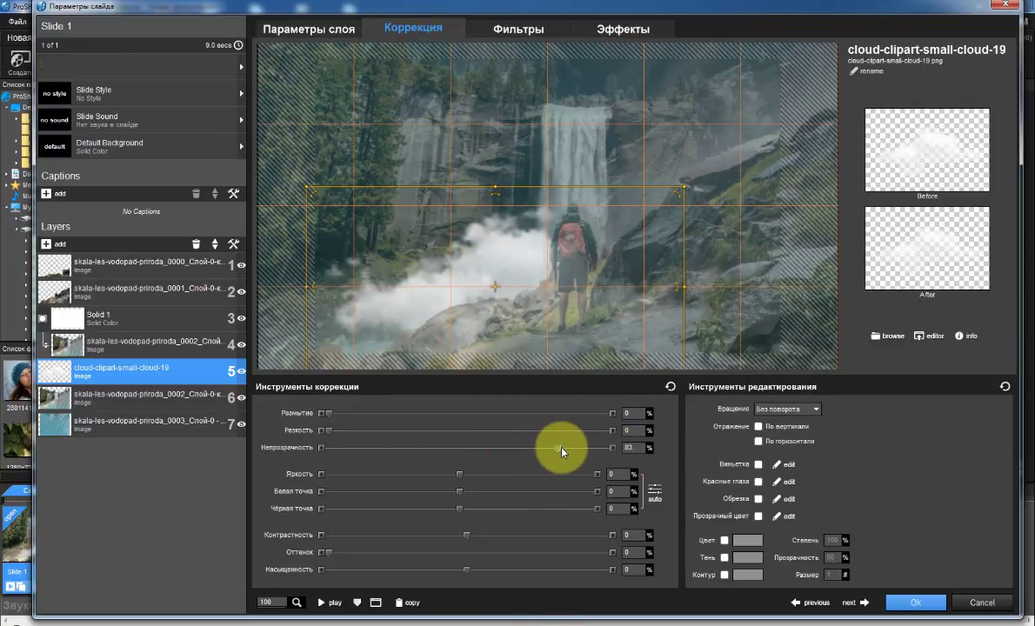
click(322, 602)
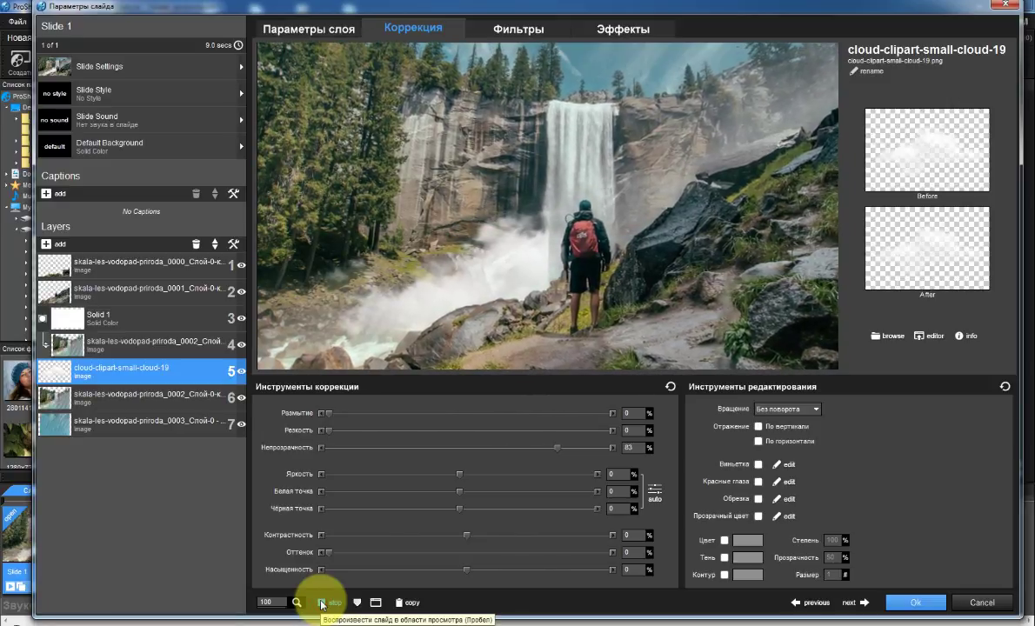
click(322, 603)
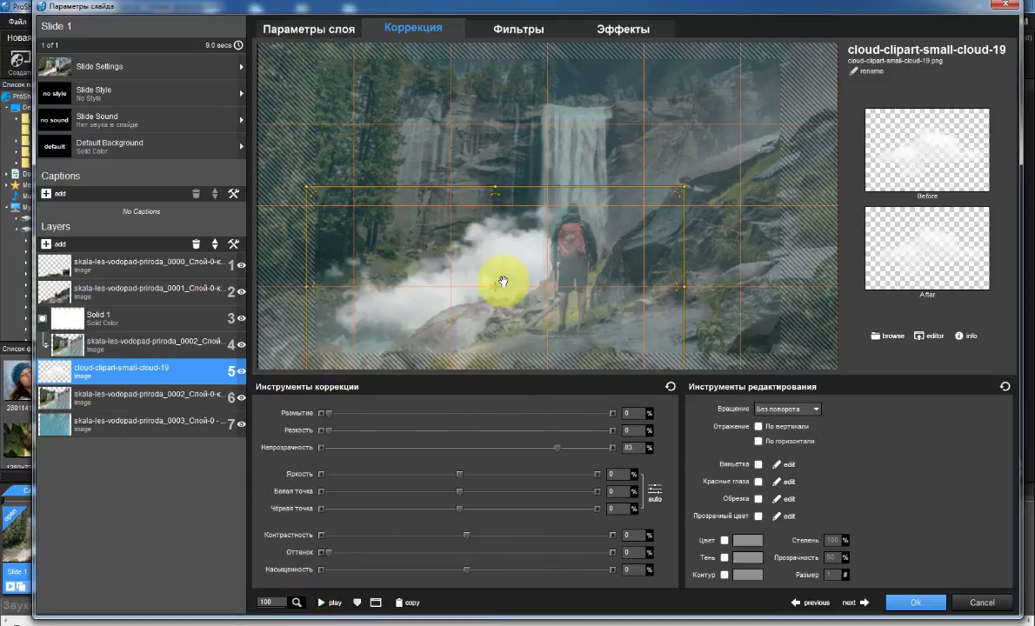
Move the cloud layer above the Solid 1 mask, directly below the 0001 layer, and preview the animation.
click(215, 245)
click(216, 245)
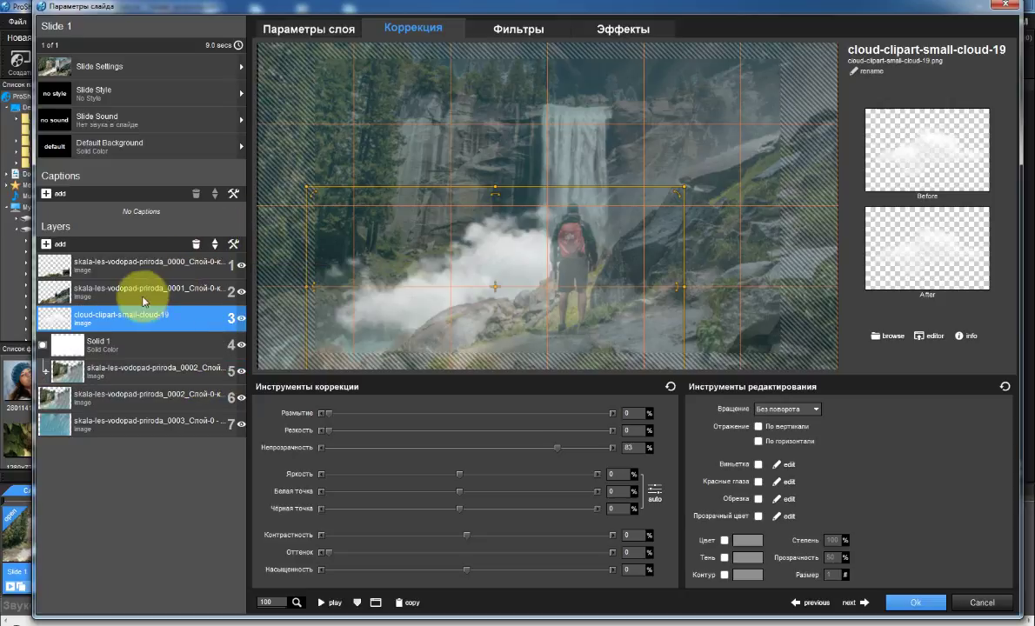
click(325, 602)
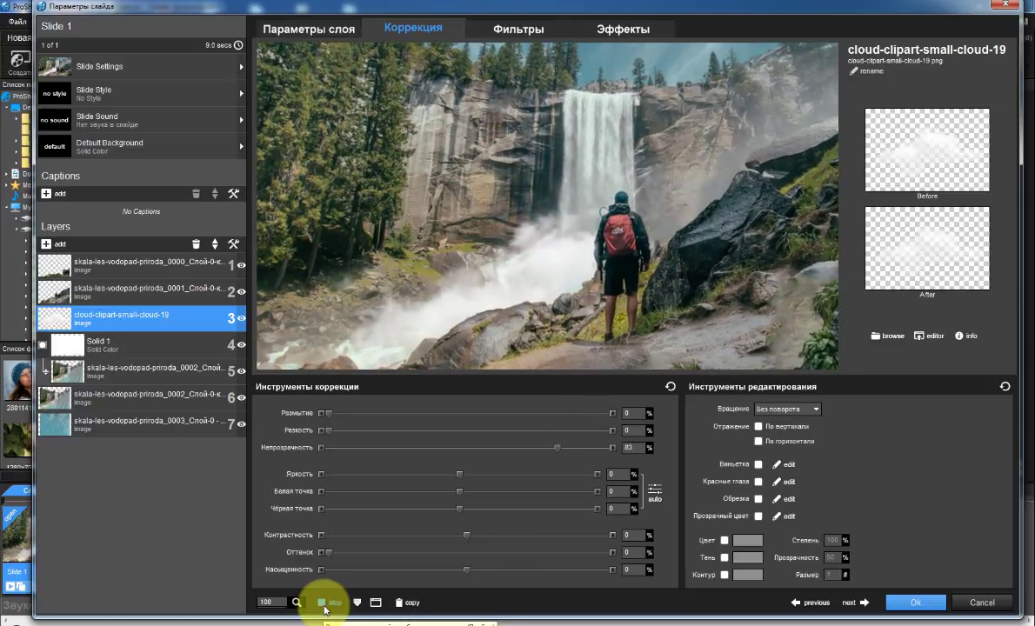
click(329, 602)
click(329, 603)
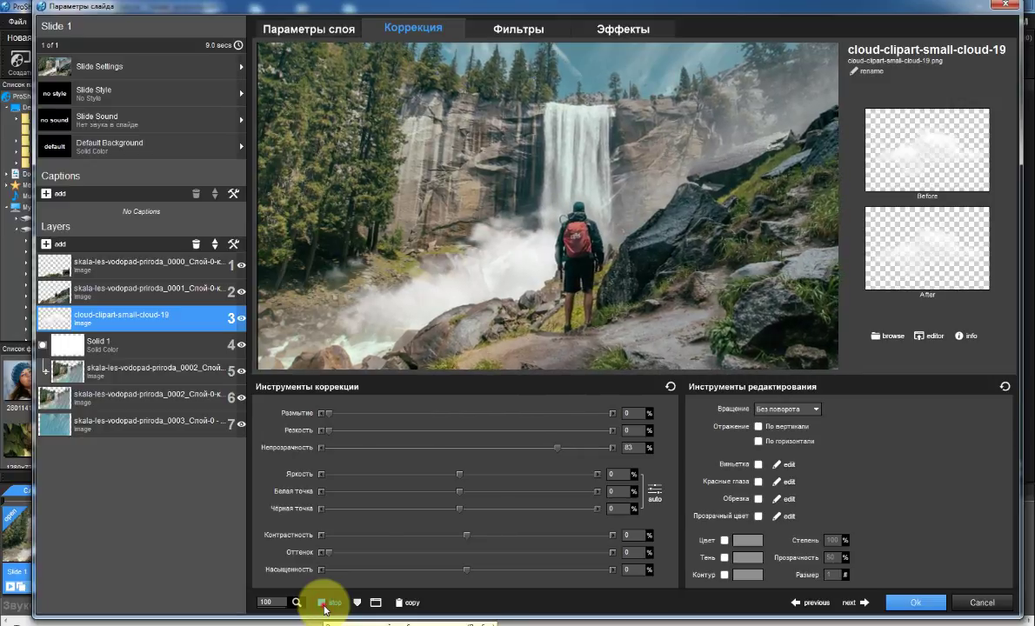
click(328, 603)
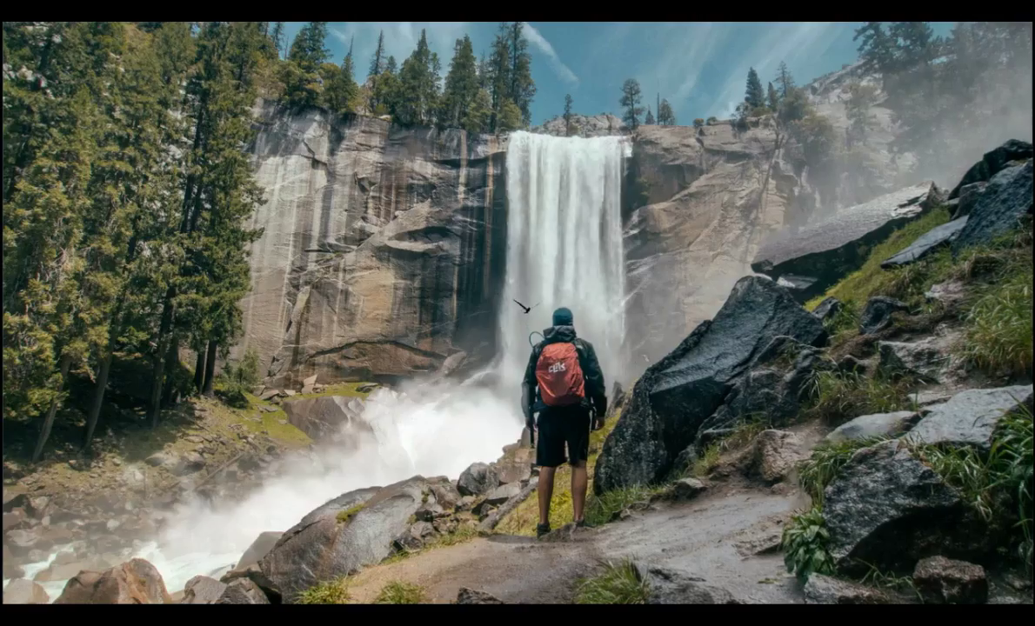